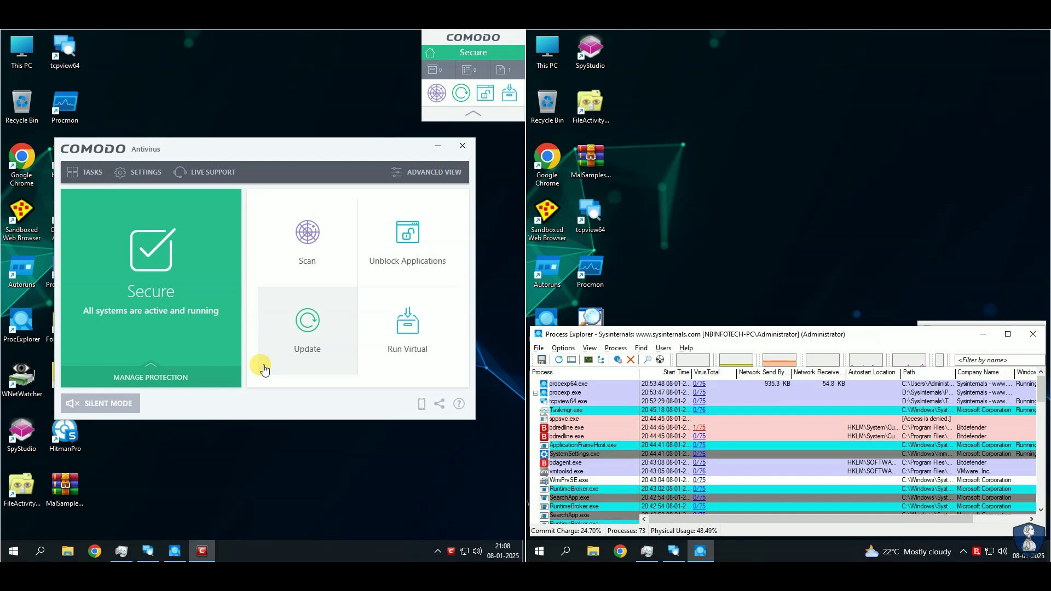
# - Review the managed protection components, the available scan types and the Run Virtual options
pyautogui.click(149, 372)
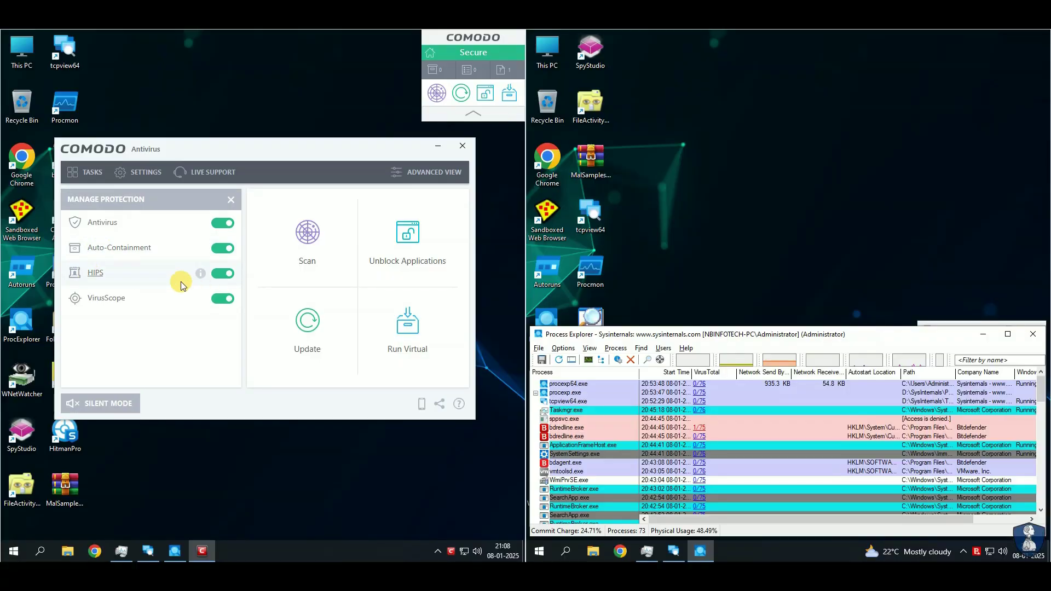
pyautogui.click(310, 262)
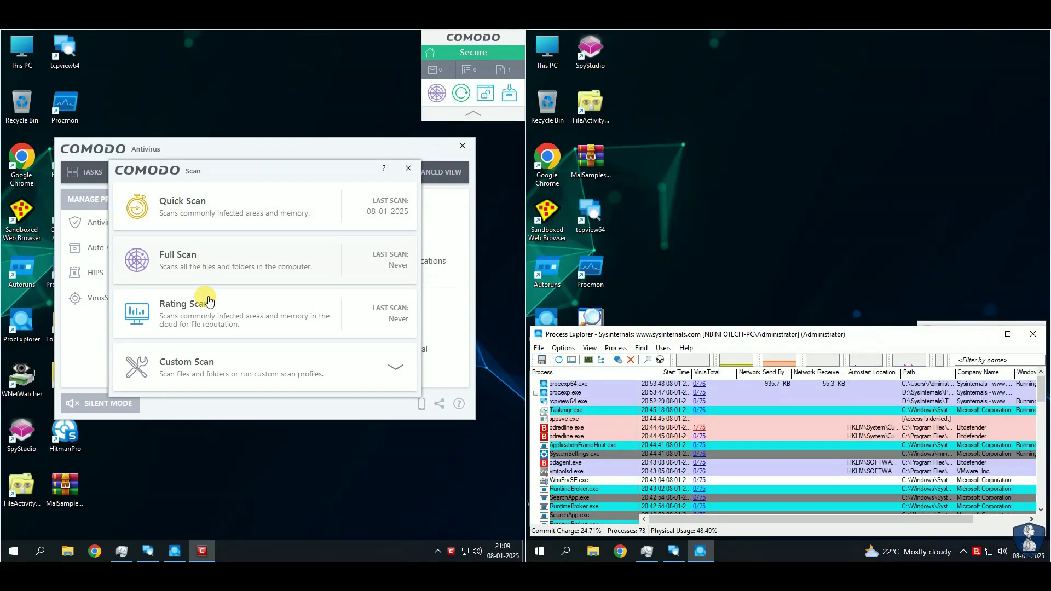
pyautogui.click(405, 174)
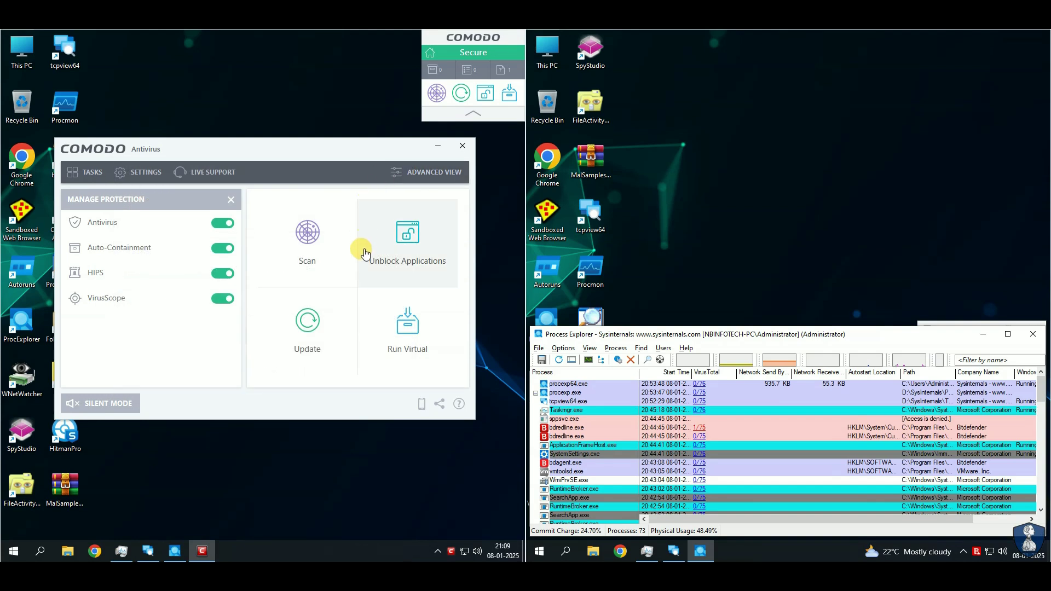
pyautogui.click(398, 335)
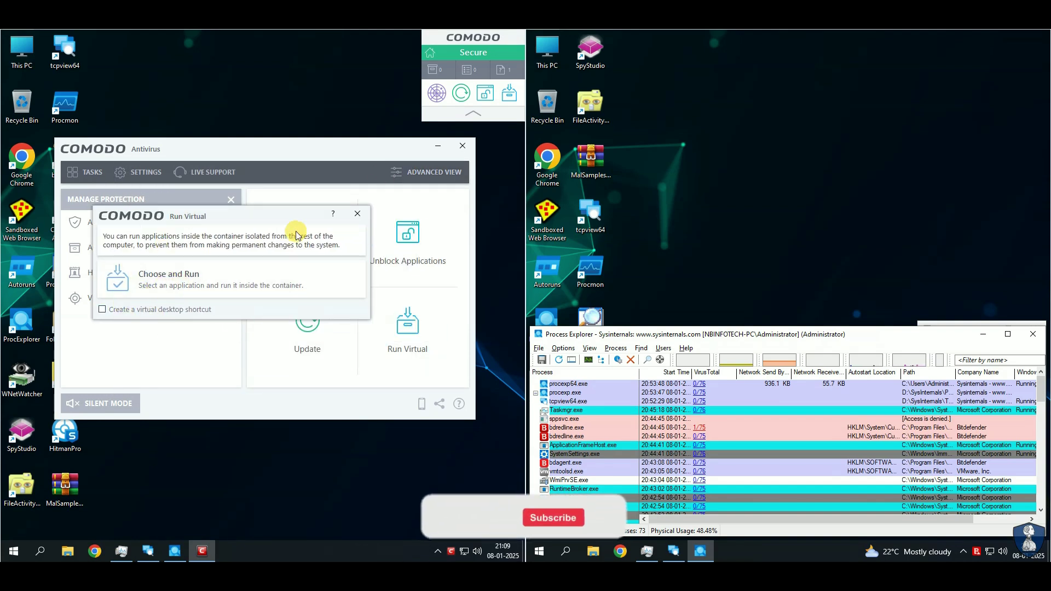
pyautogui.click(357, 213)
# - Browse the general, containment and advanced task lists and return to the home screen
pyautogui.click(85, 174)
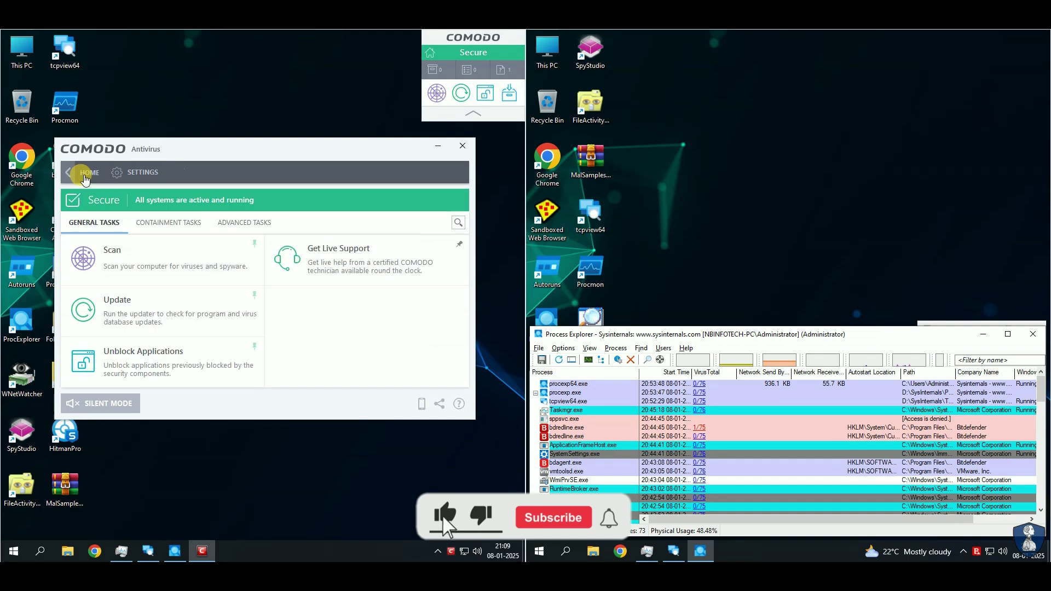
pyautogui.click(159, 234)
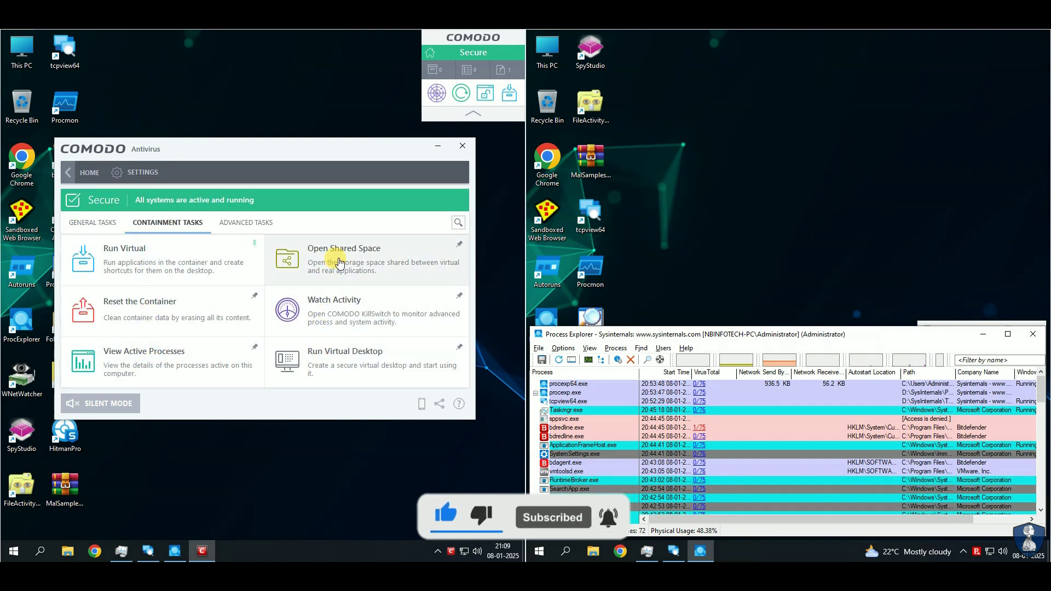
pyautogui.click(237, 222)
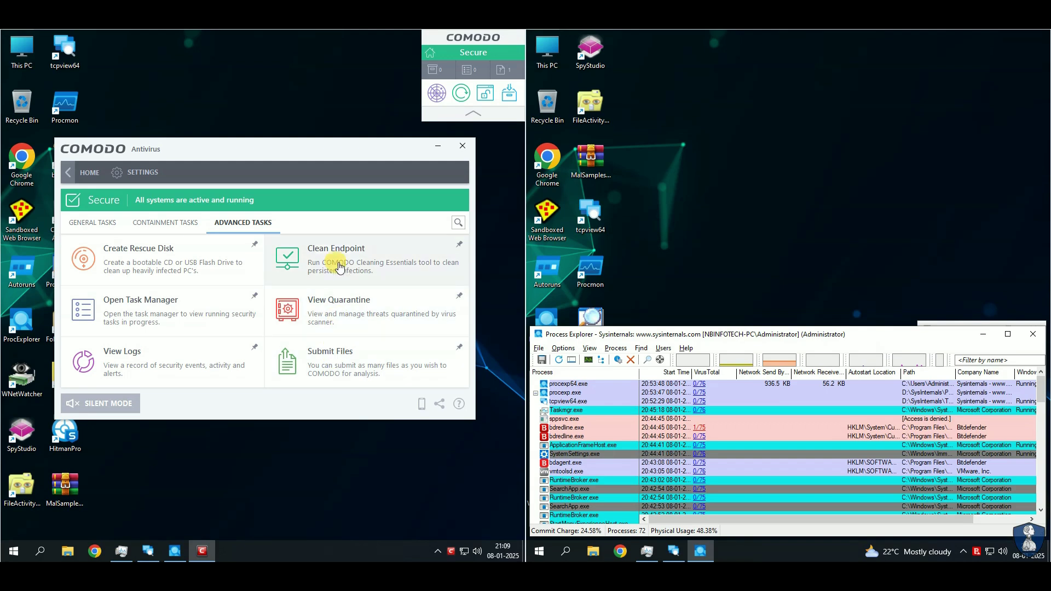
pyautogui.click(86, 176)
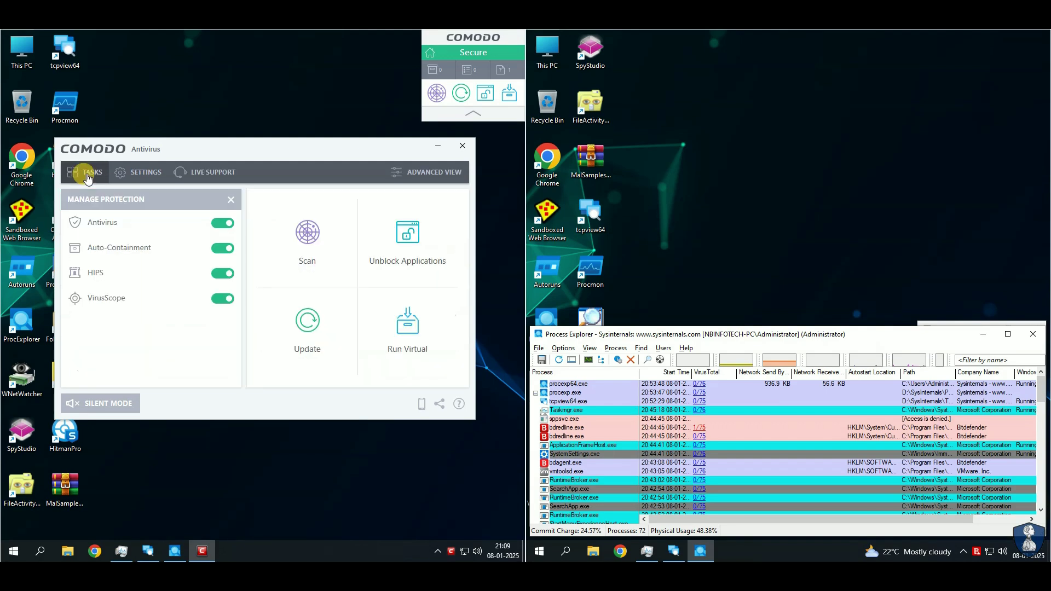
# - Open the advanced settings and review the general pages for user interface, updates, logging and configuration
pyautogui.click(135, 201)
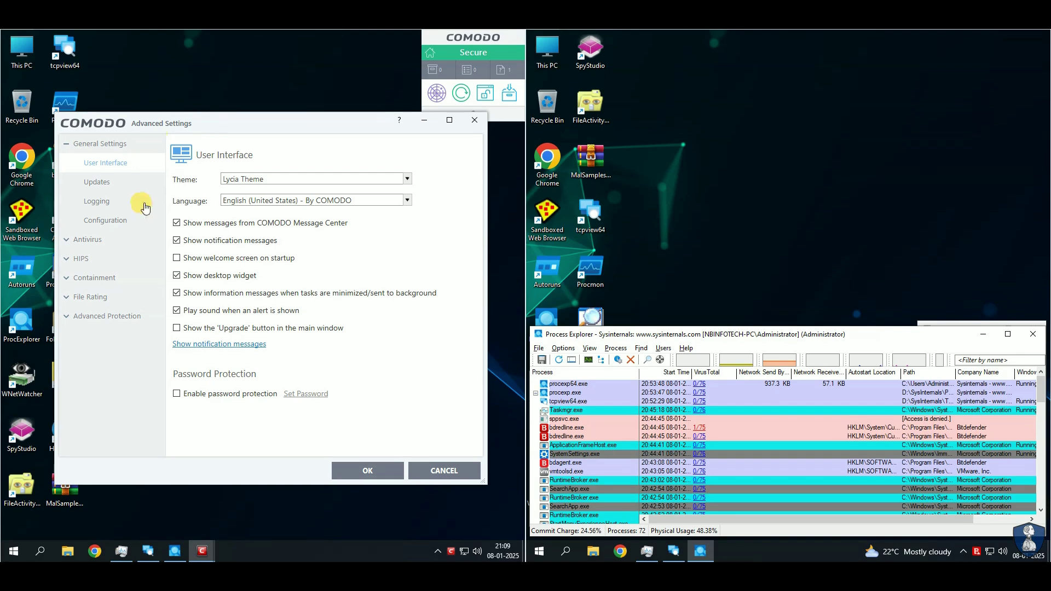
pyautogui.click(267, 179)
pyautogui.click(280, 159)
pyautogui.click(97, 181)
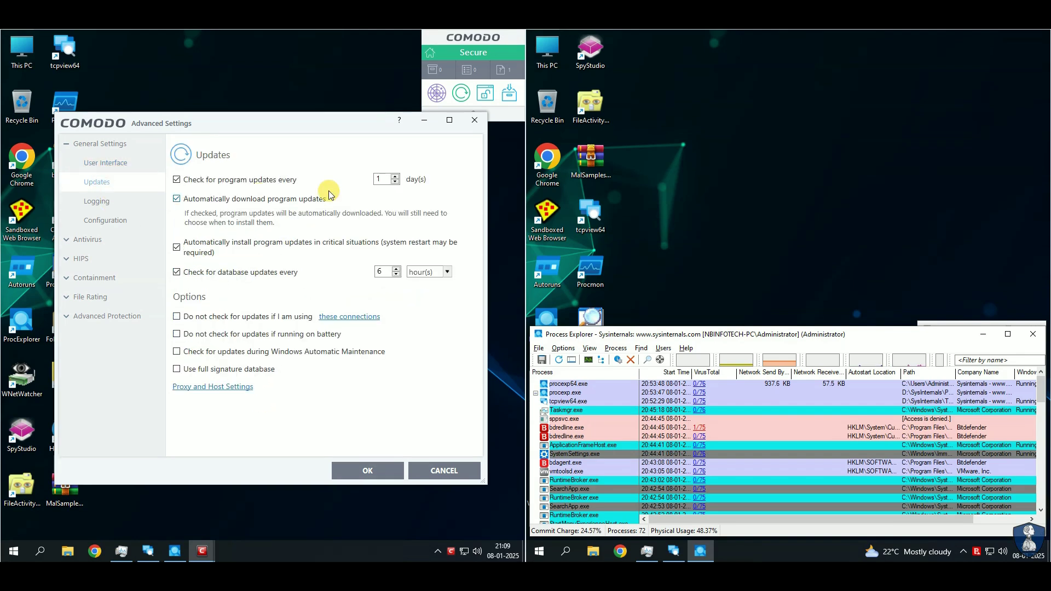
pyautogui.click(96, 202)
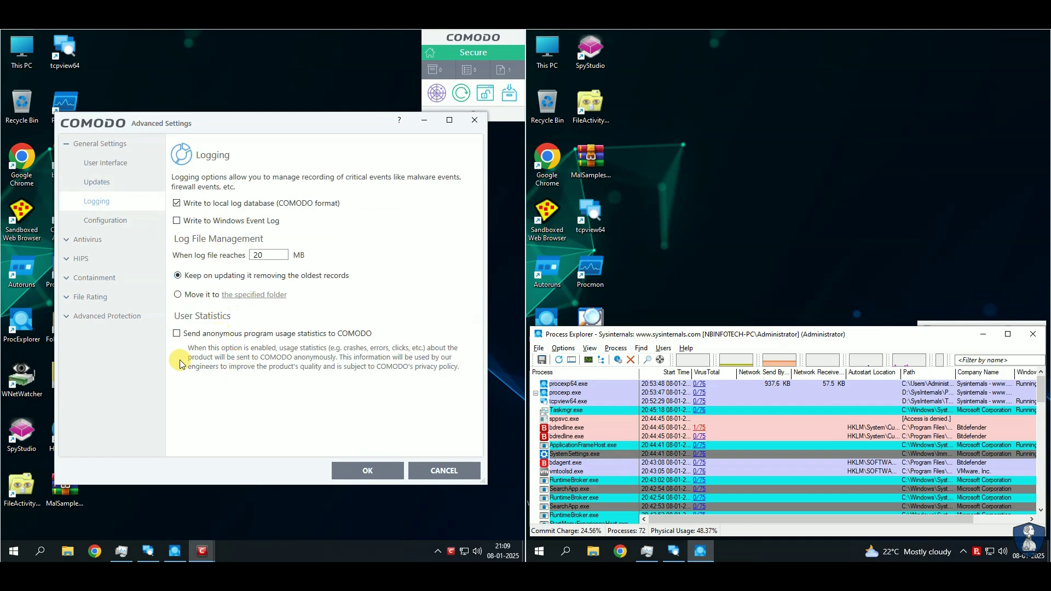
pyautogui.click(96, 224)
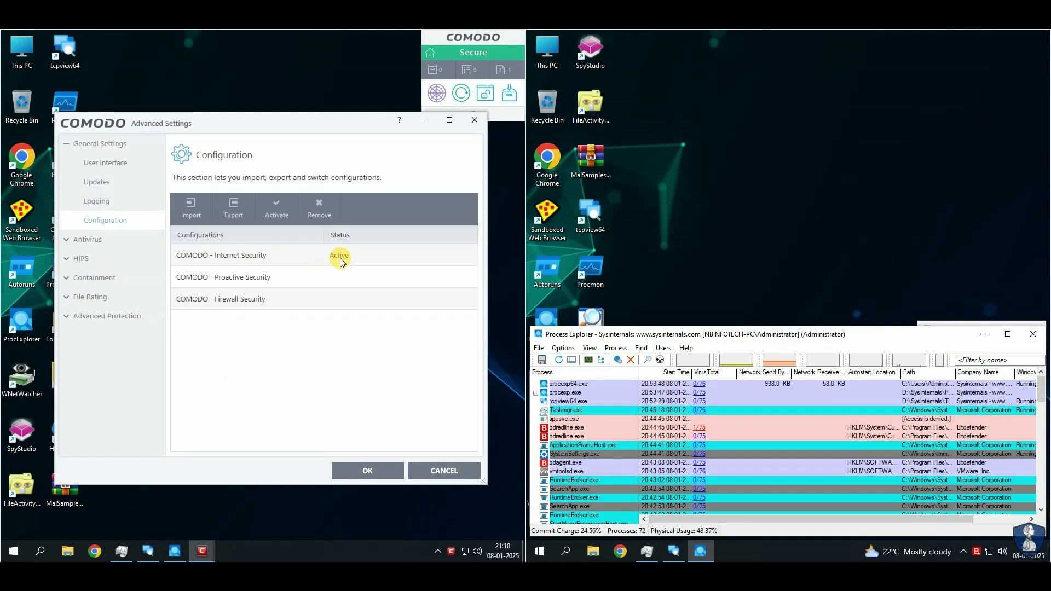
# - In the antivirus Realtime Scan settings, enable heuristics scanning at Medium and realtime scanning of files on network
pyautogui.click(88, 241)
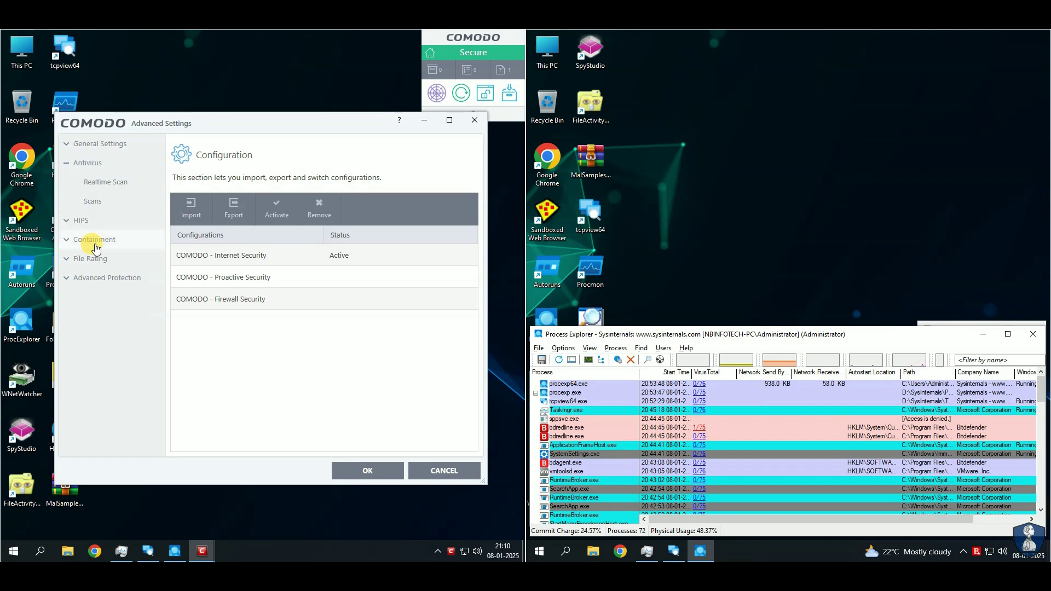
pyautogui.click(98, 181)
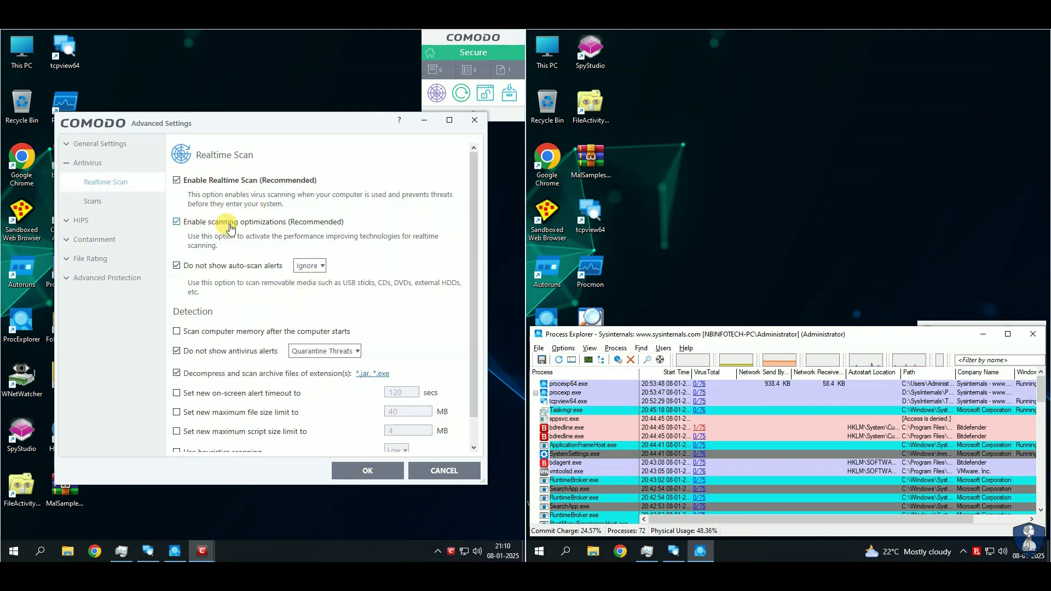
pyautogui.scroll(-1, 266, 328)
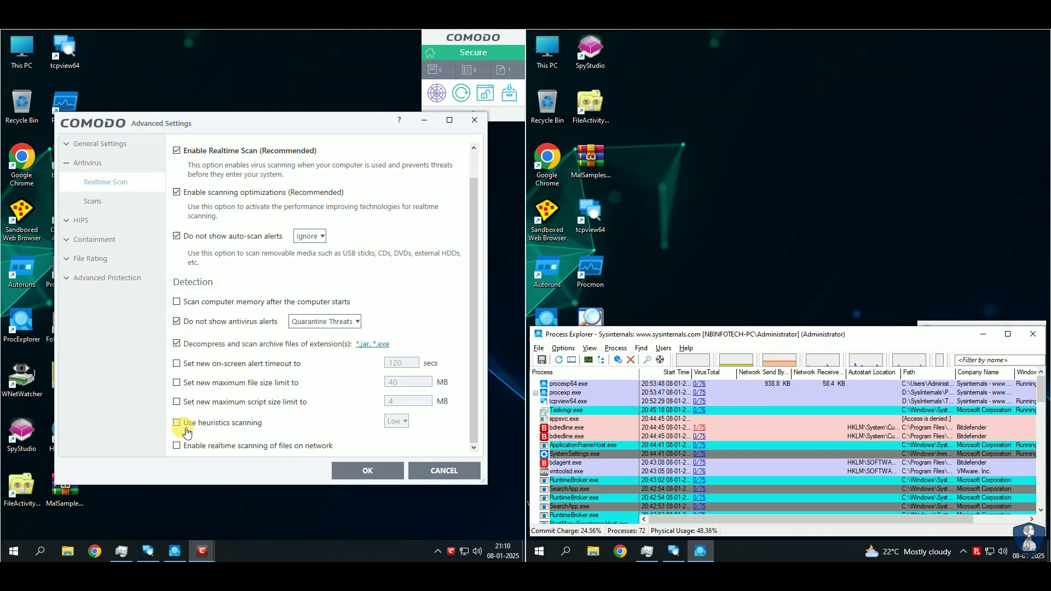
pyautogui.click(396, 422)
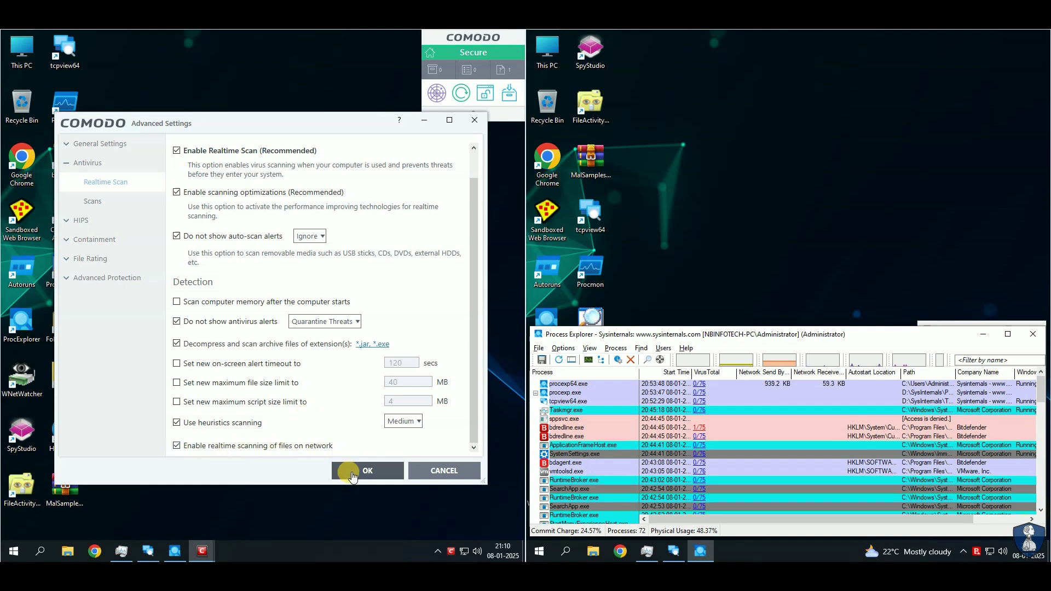
# - Review the scan profiles and examine the HIPS mode and popup alert choices, keeping HIPS in Safe Mode
pyautogui.click(86, 201)
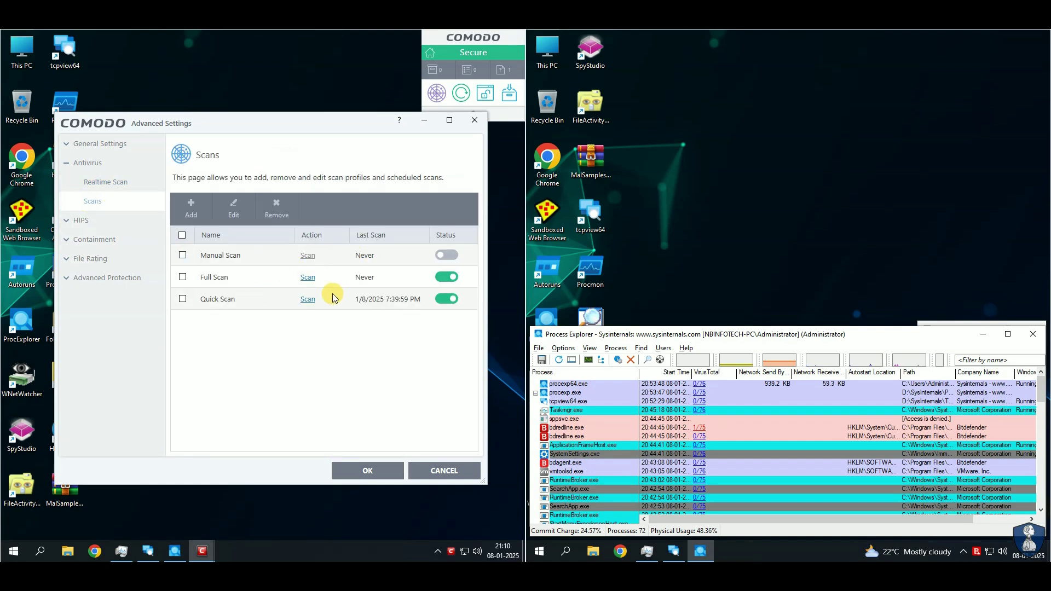
pyautogui.click(81, 221)
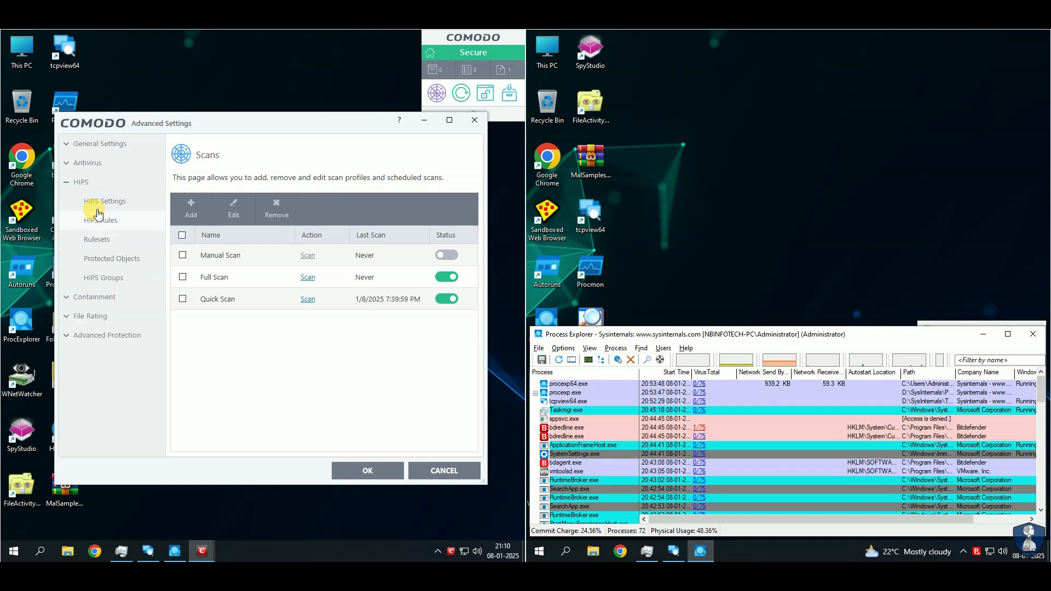
pyautogui.click(104, 206)
pyautogui.click(205, 205)
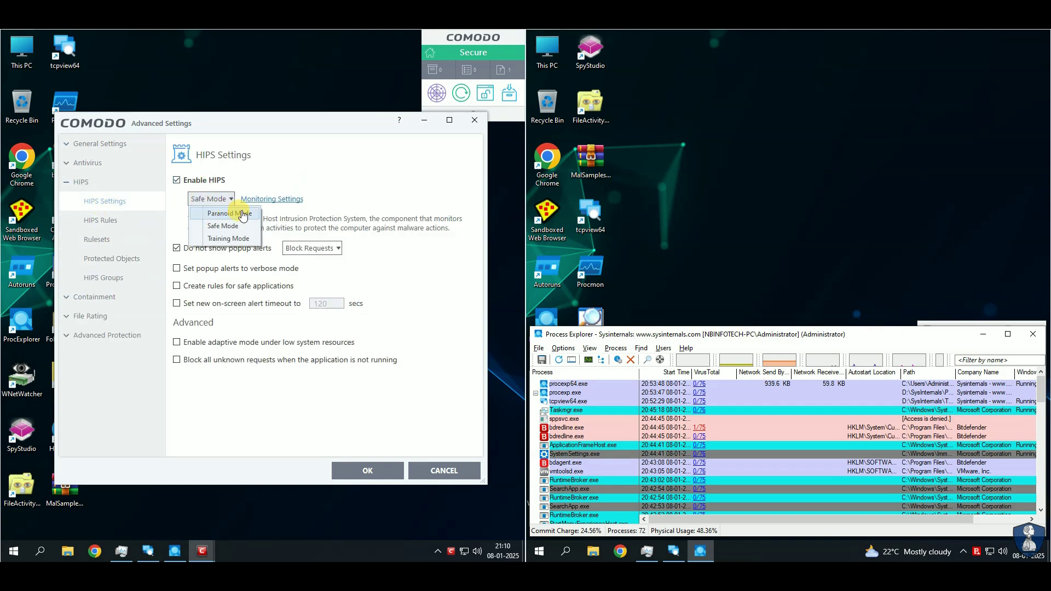
pyautogui.click(222, 225)
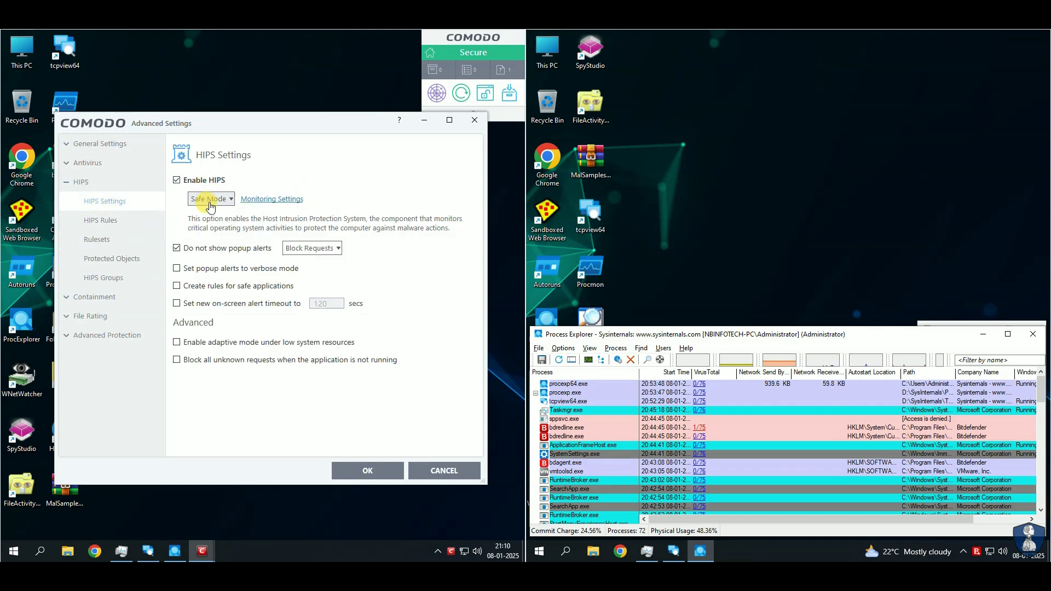
pyautogui.click(339, 248)
pyautogui.click(331, 248)
# - Review the HIPS rules and rulesets, and inspect the access rights of the Allowed Application ruleset
pyautogui.click(100, 220)
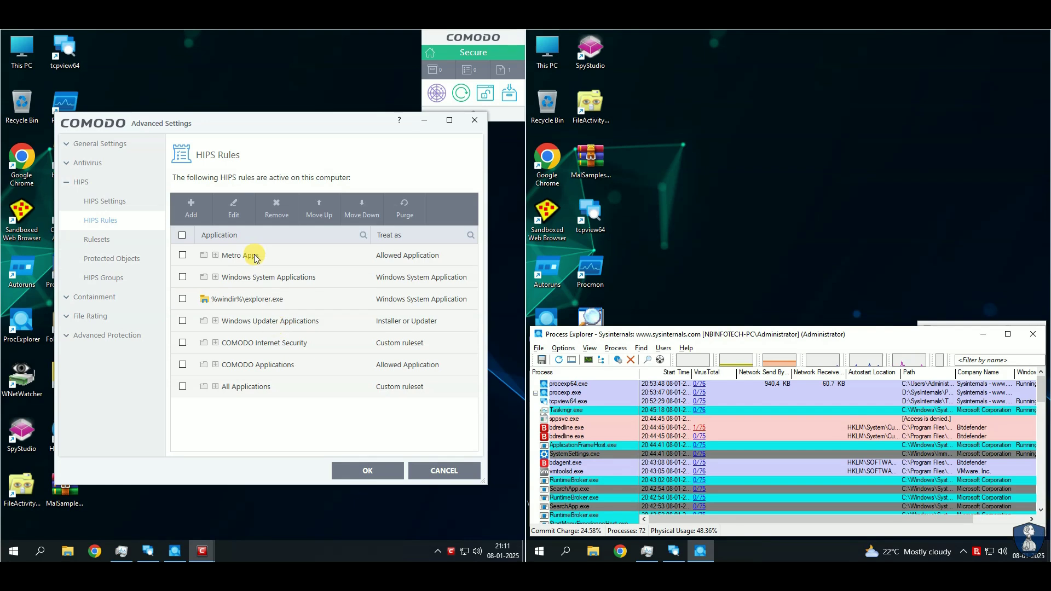
pyautogui.click(99, 240)
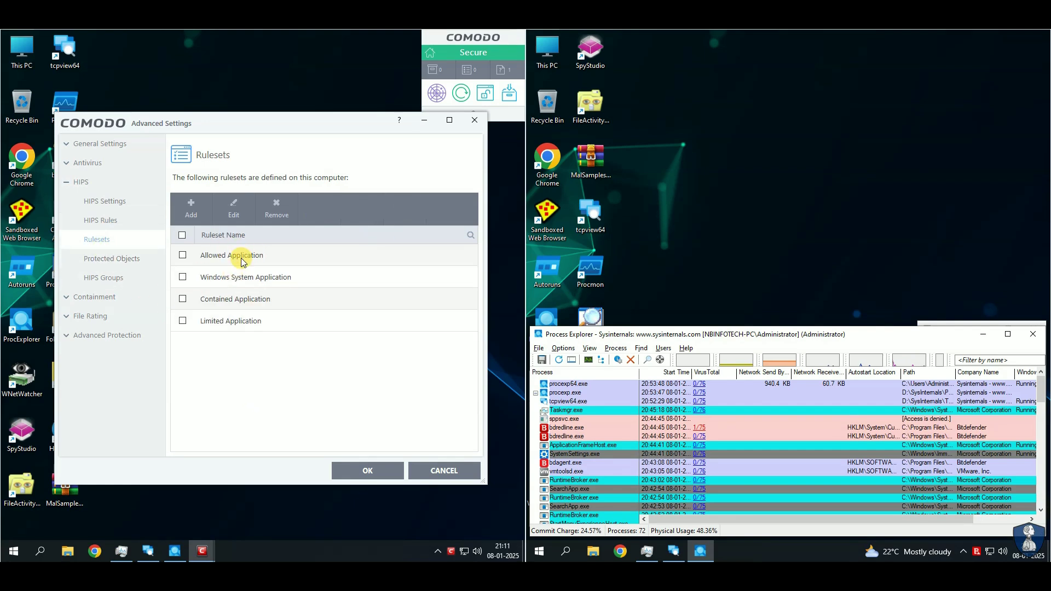
pyautogui.click(225, 261)
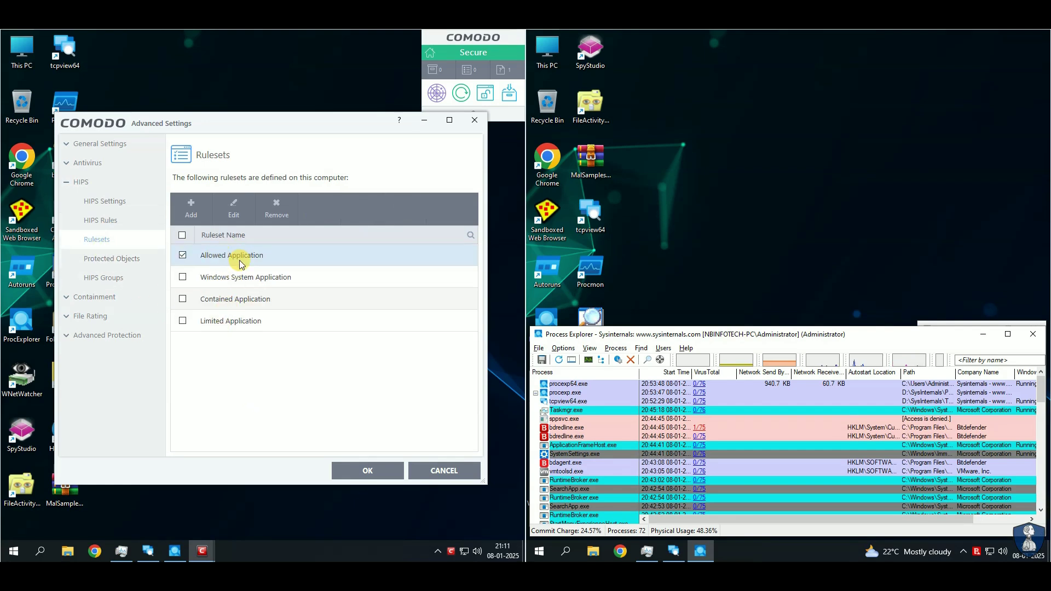
pyautogui.click(231, 211)
pyautogui.scroll(-5, 204, 285)
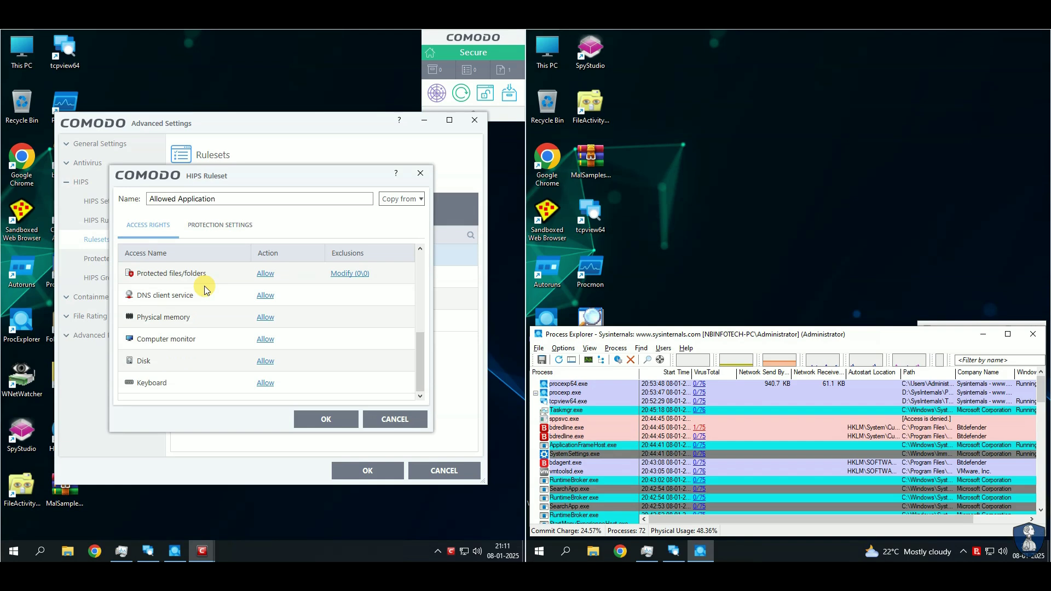
pyautogui.scroll(5, 205, 286)
pyautogui.click(392, 420)
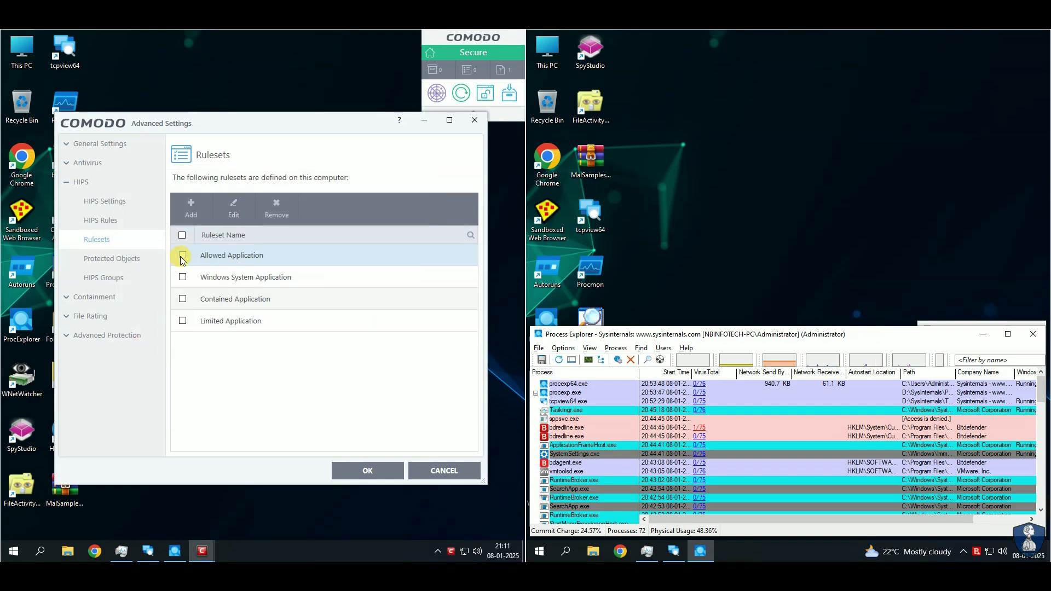
# - Examine the HIPS Protected Objects lists for files, blocked files, registry keys, COM interfaces and protected data
pyautogui.click(111, 258)
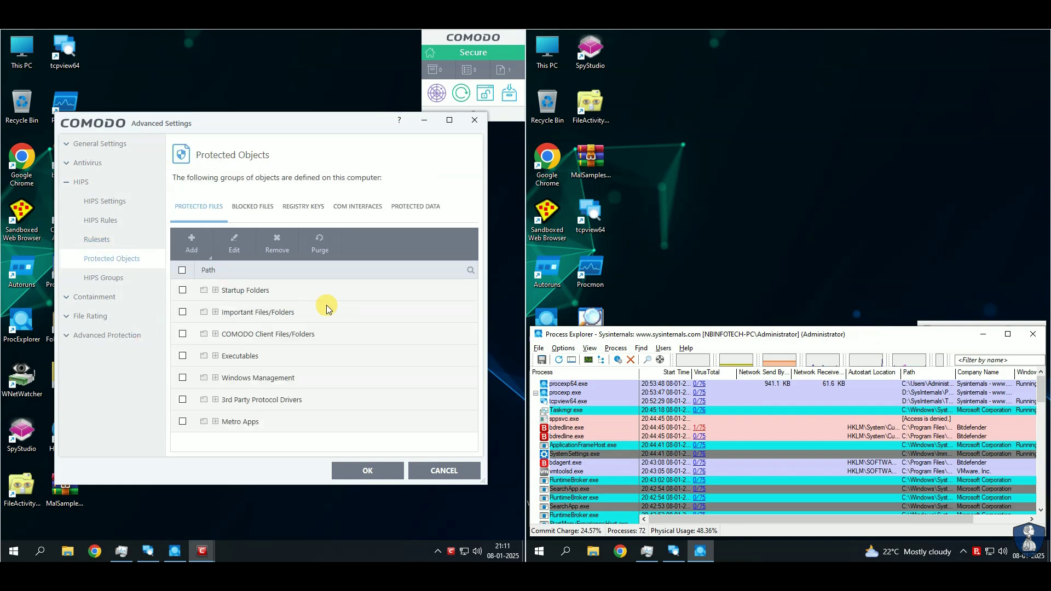
pyautogui.click(253, 207)
pyautogui.click(303, 207)
pyautogui.click(357, 207)
pyautogui.click(421, 216)
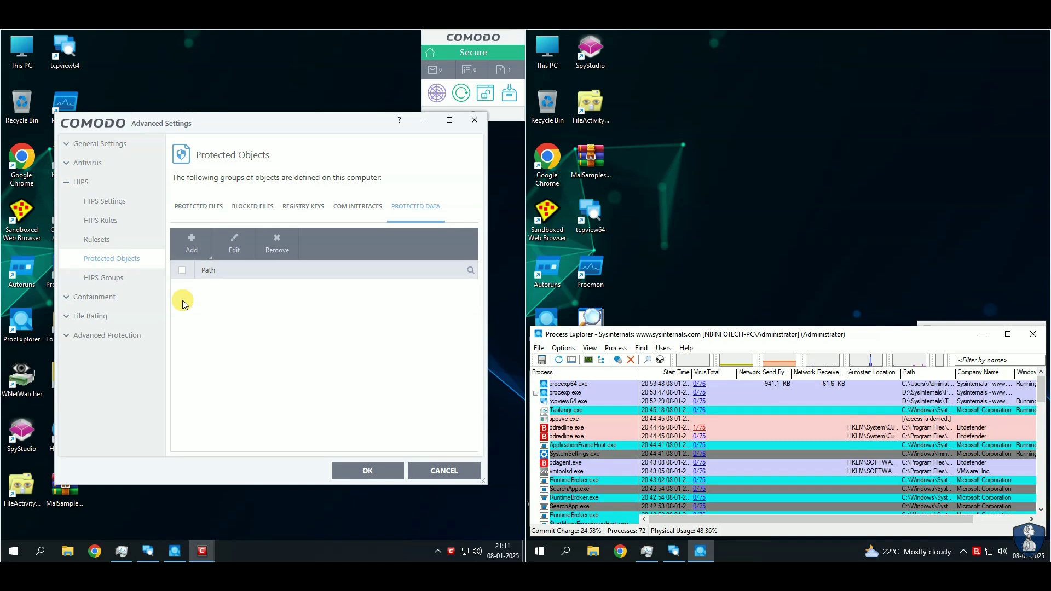
# - Add the Desktop folder under This PC to the HIPS protected data list
pyautogui.click(189, 242)
pyautogui.moveTo(196, 269)
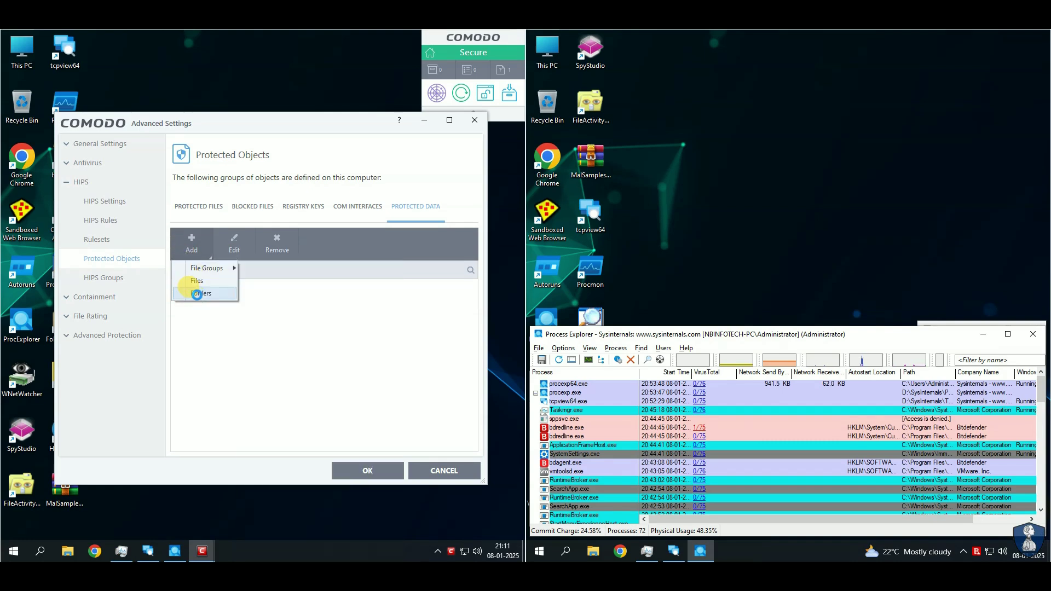
pyautogui.click(198, 294)
pyautogui.doubleClick(213, 272)
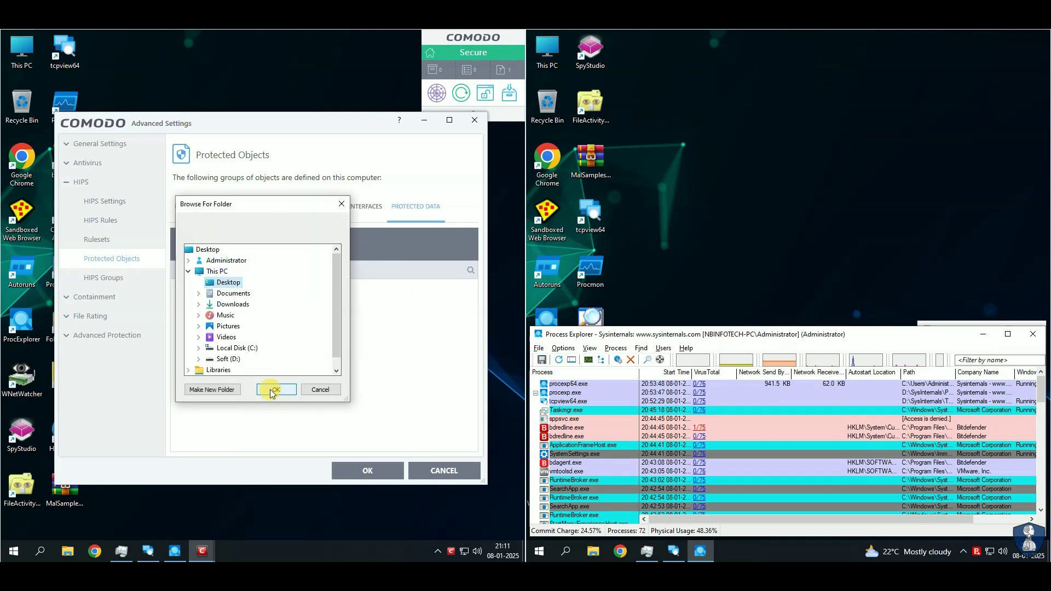
pyautogui.click(273, 391)
# - Add the Documents folder under This PC to the HIPS protected data list
pyautogui.click(189, 242)
pyautogui.click(204, 293)
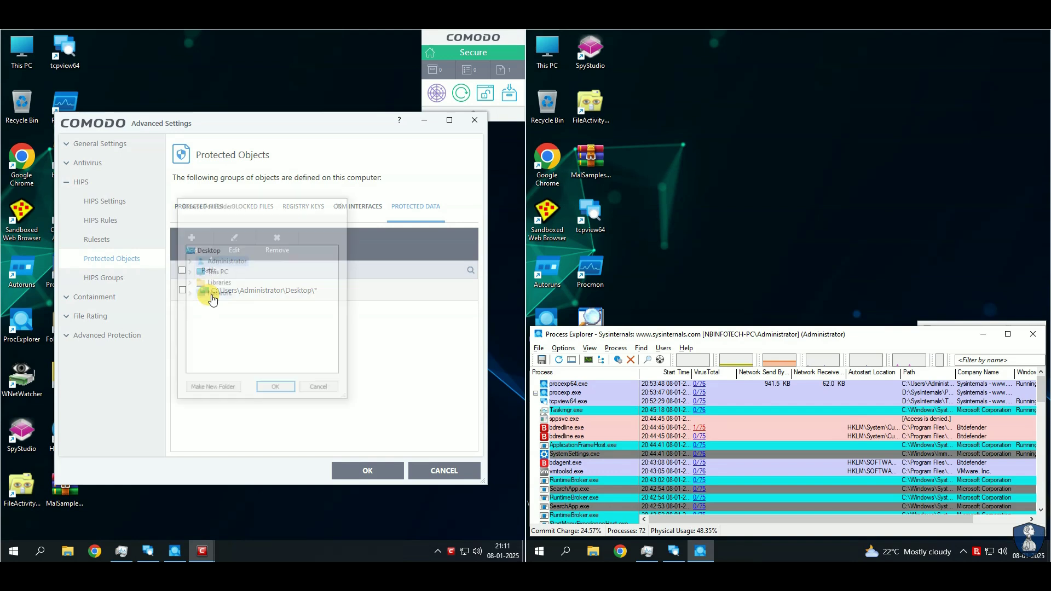
pyautogui.doubleClick(209, 272)
pyautogui.doubleClick(229, 295)
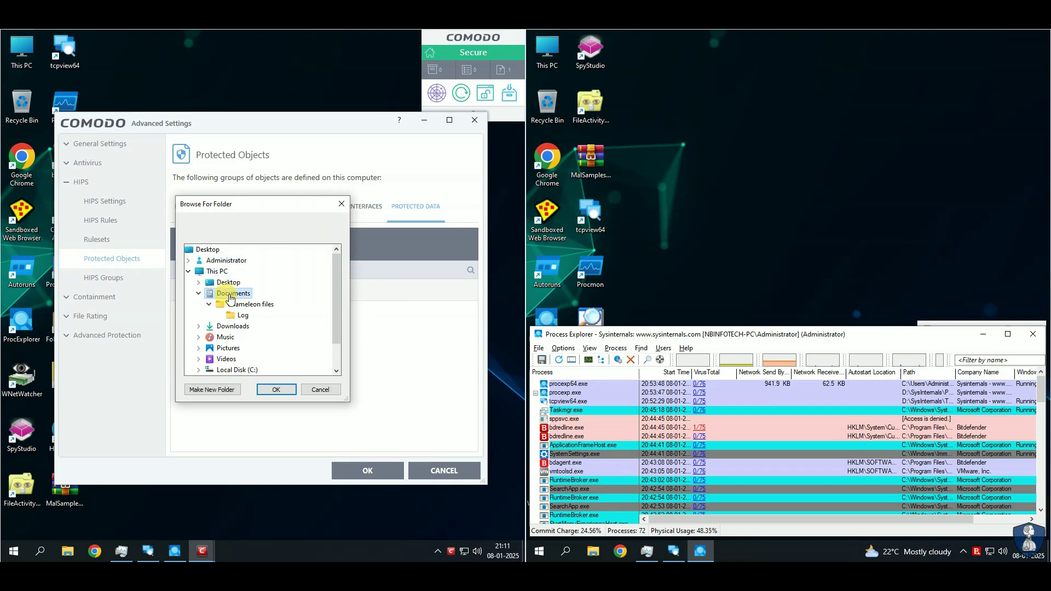
pyautogui.click(272, 391)
# - Add the Music folder under This PC to the HIPS protected data list
pyautogui.click(189, 242)
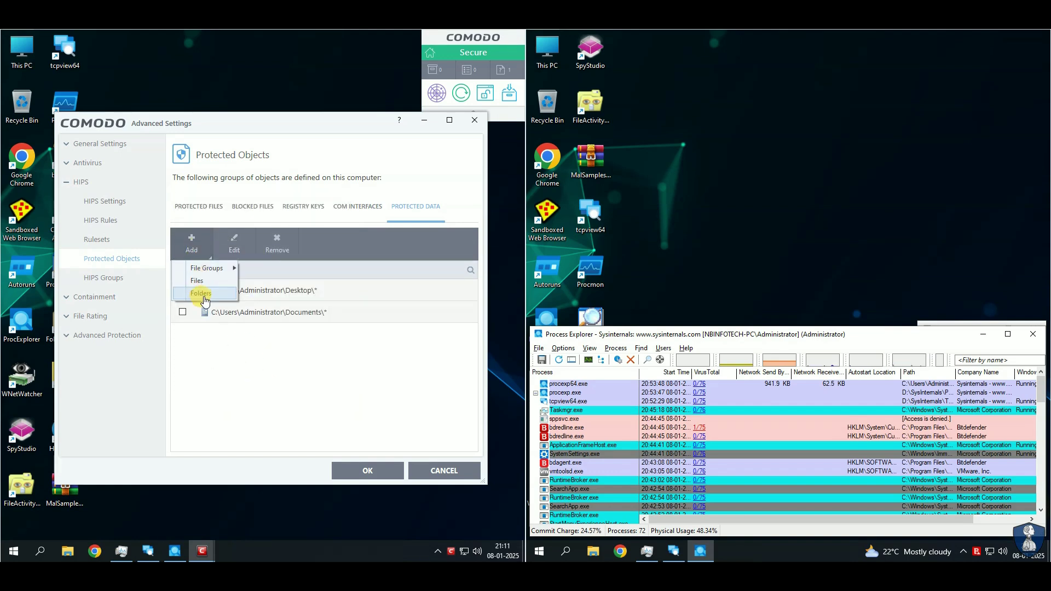
pyautogui.click(206, 293)
pyautogui.doubleClick(216, 272)
pyautogui.click(225, 317)
pyautogui.click(277, 390)
# - Remove the Desktop folder entry from the protected data list
pyautogui.click(278, 296)
pyautogui.click(279, 254)
# - Add the Downloads folder under This PC to the HIPS protected data list
pyautogui.click(191, 245)
pyautogui.click(206, 293)
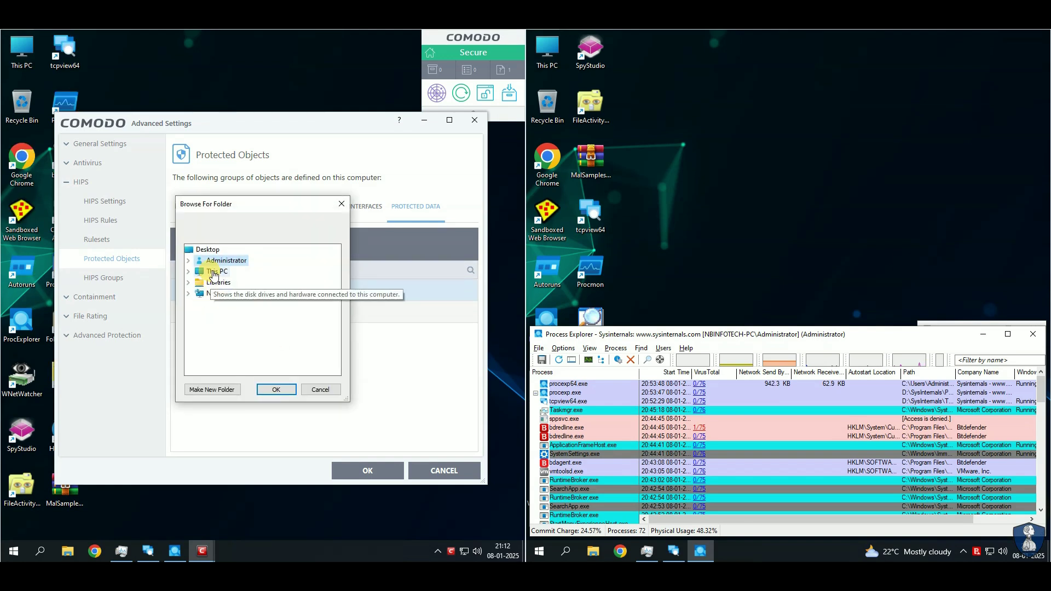
pyautogui.doubleClick(214, 272)
pyautogui.click(221, 305)
pyautogui.click(269, 389)
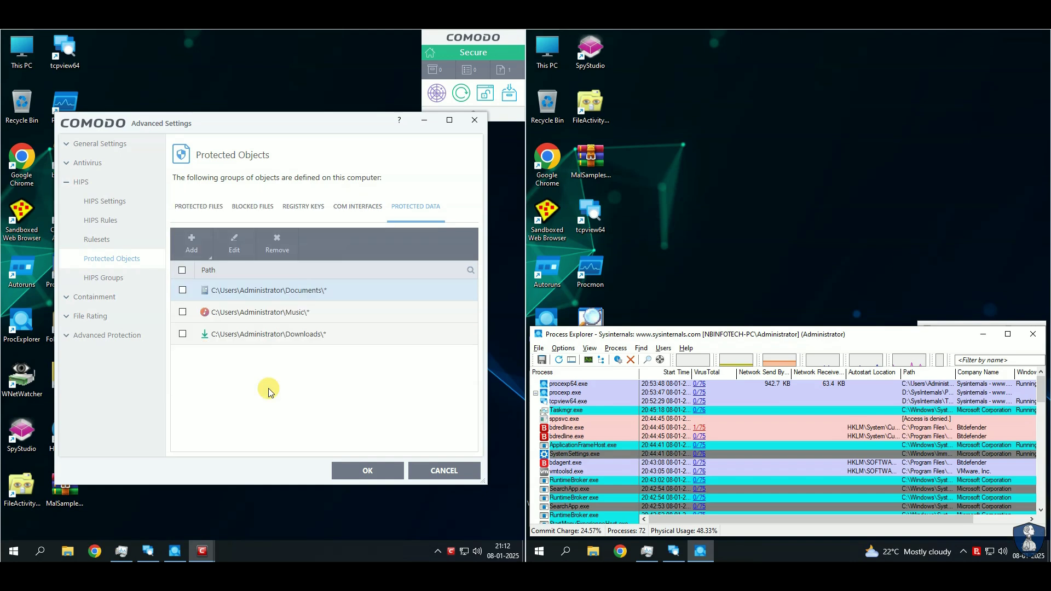
# - Add the Videos folder under This PC to the HIPS protected data list
pyautogui.click(192, 245)
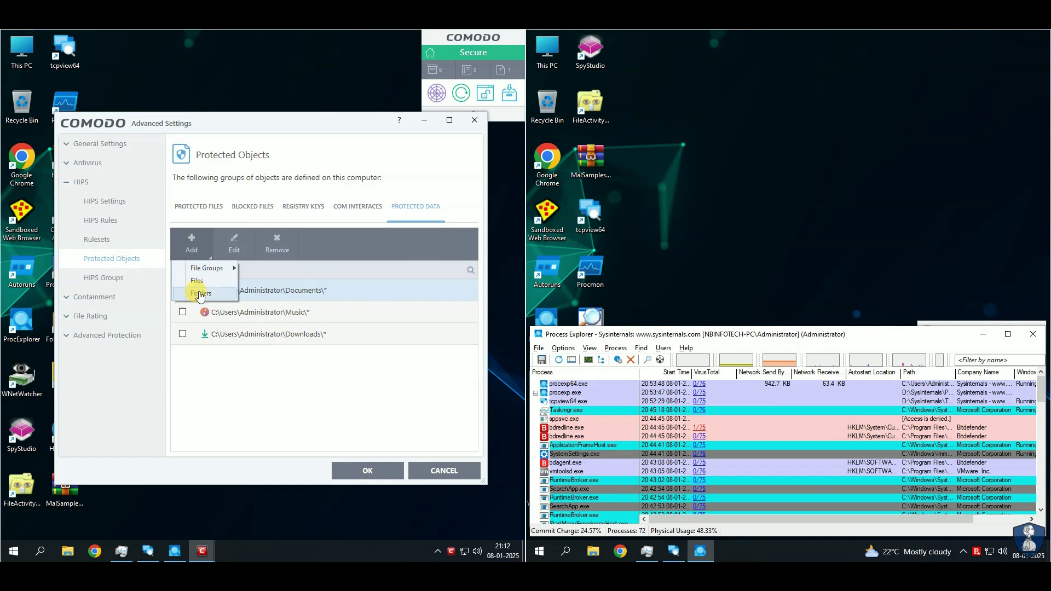
pyautogui.click(205, 293)
pyautogui.doubleClick(215, 273)
pyautogui.click(223, 337)
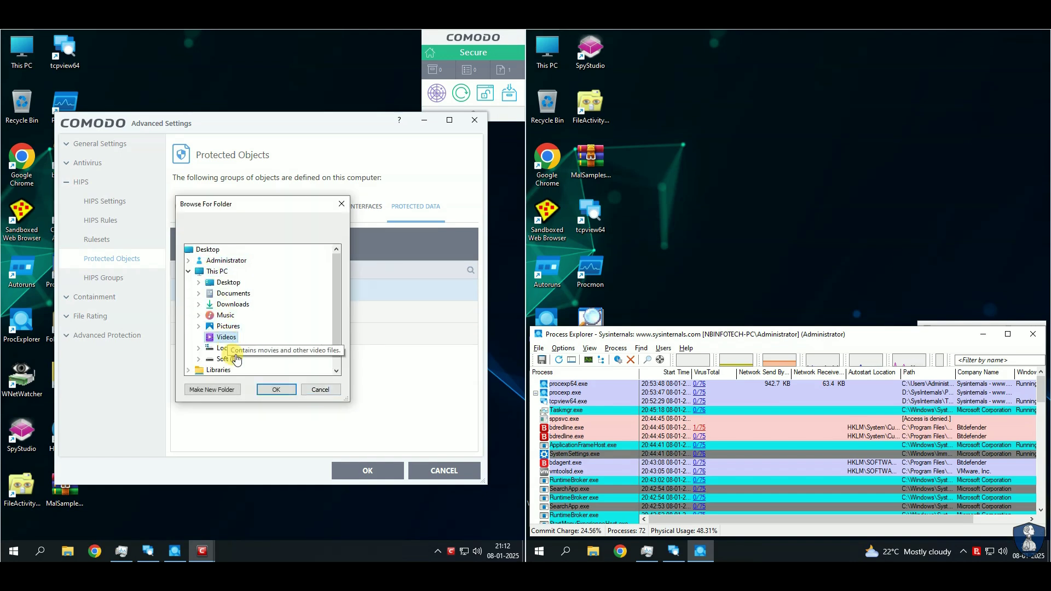
pyautogui.click(276, 389)
# - Add the Pictures folder under This PC to the HIPS protected data list
pyautogui.click(189, 253)
pyautogui.click(205, 293)
pyautogui.doubleClick(211, 272)
pyautogui.click(228, 325)
pyautogui.click(276, 389)
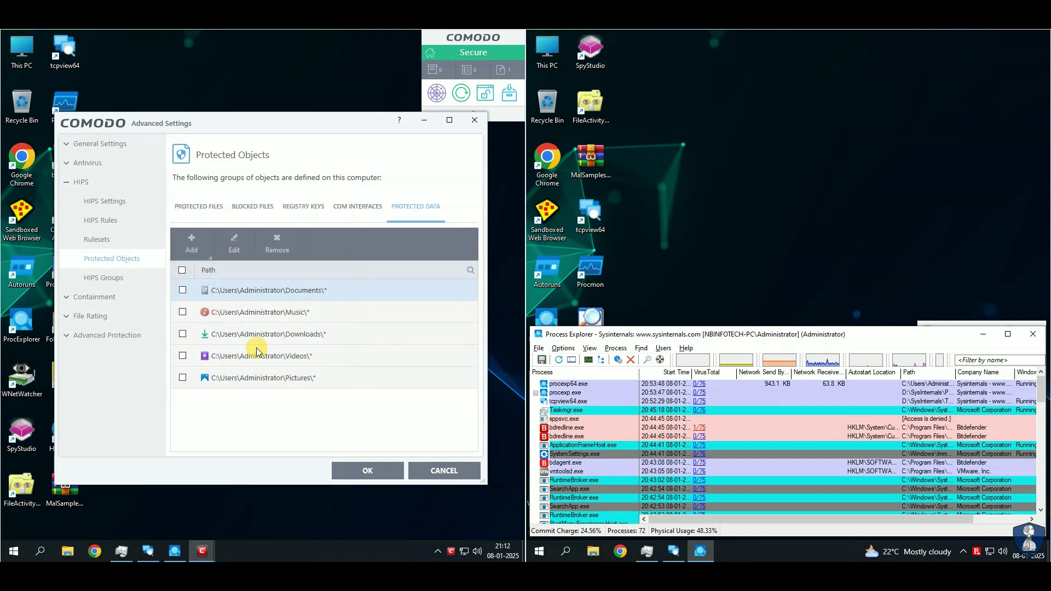
# - Review the HIPS Groups, the Containment Settings and the Auto-Containment page
pyautogui.click(100, 279)
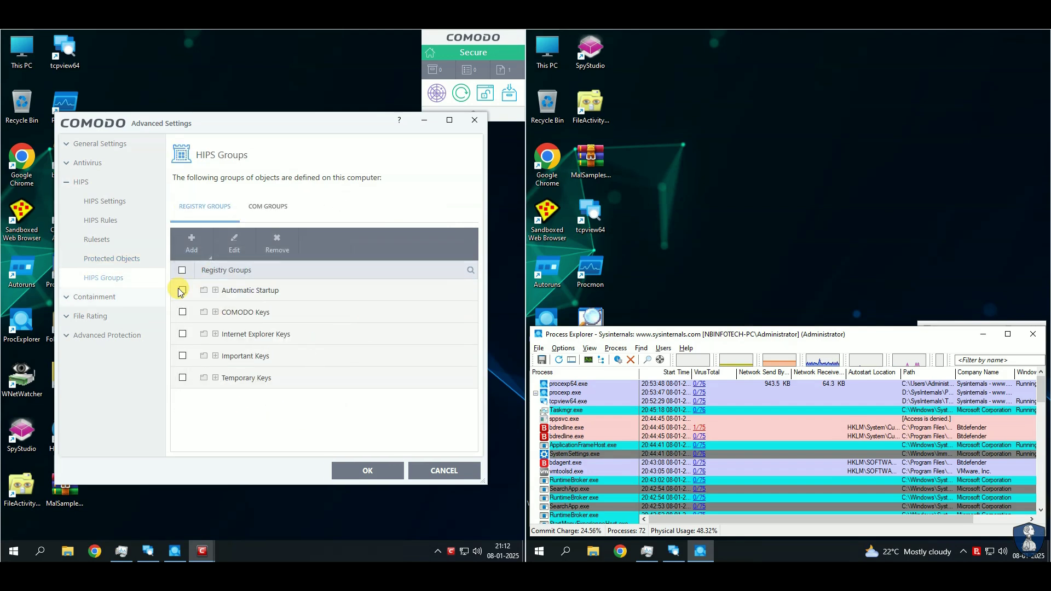
pyautogui.click(94, 297)
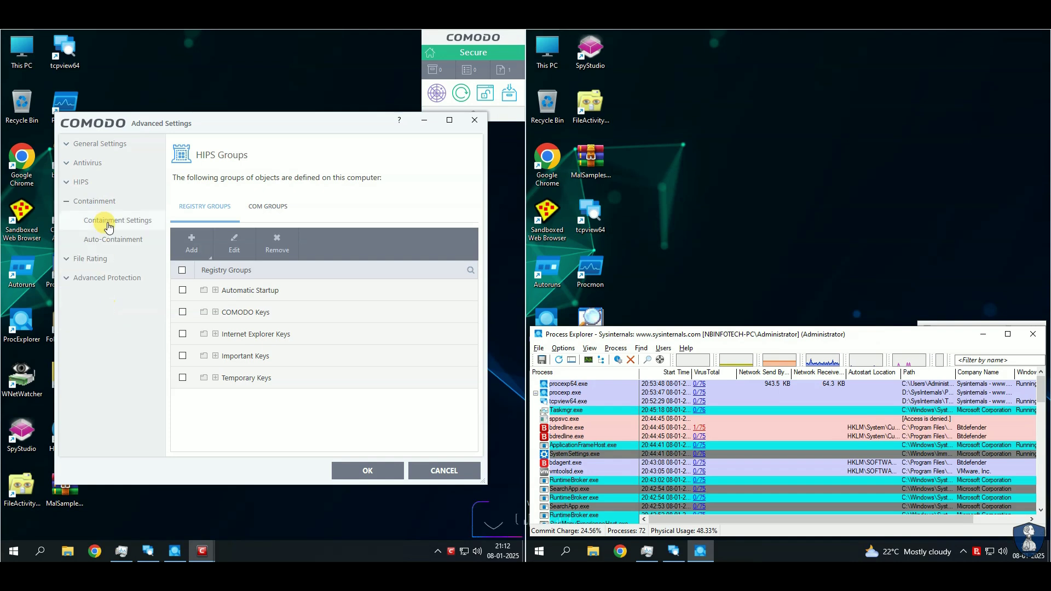
pyautogui.click(107, 219)
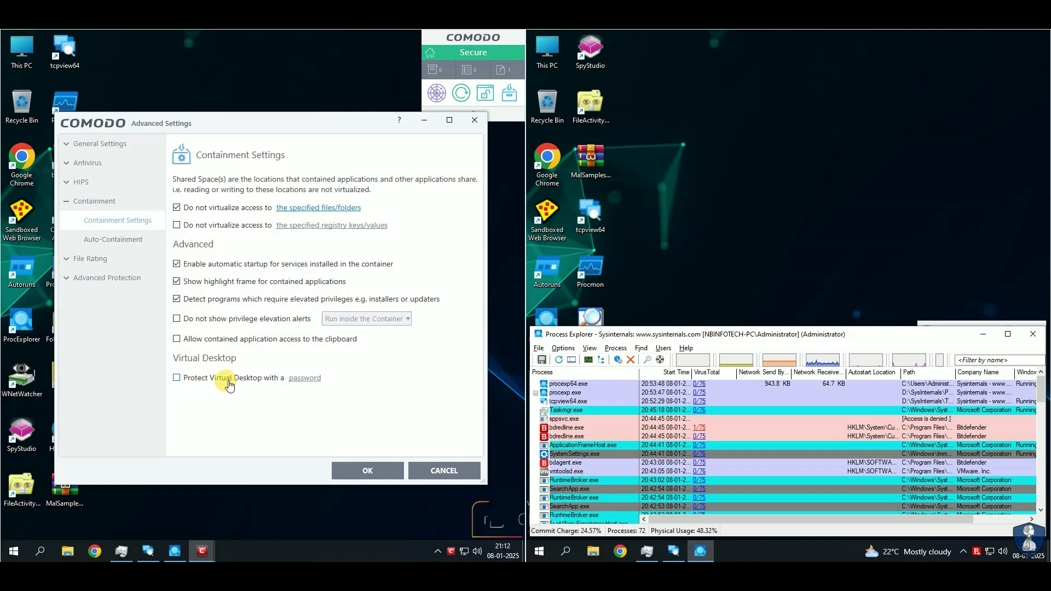
pyautogui.click(112, 241)
# - Examine the File Rating section: rating settings, file groups, file list, submitted files and vendor list
pyautogui.click(90, 259)
pyautogui.click(113, 245)
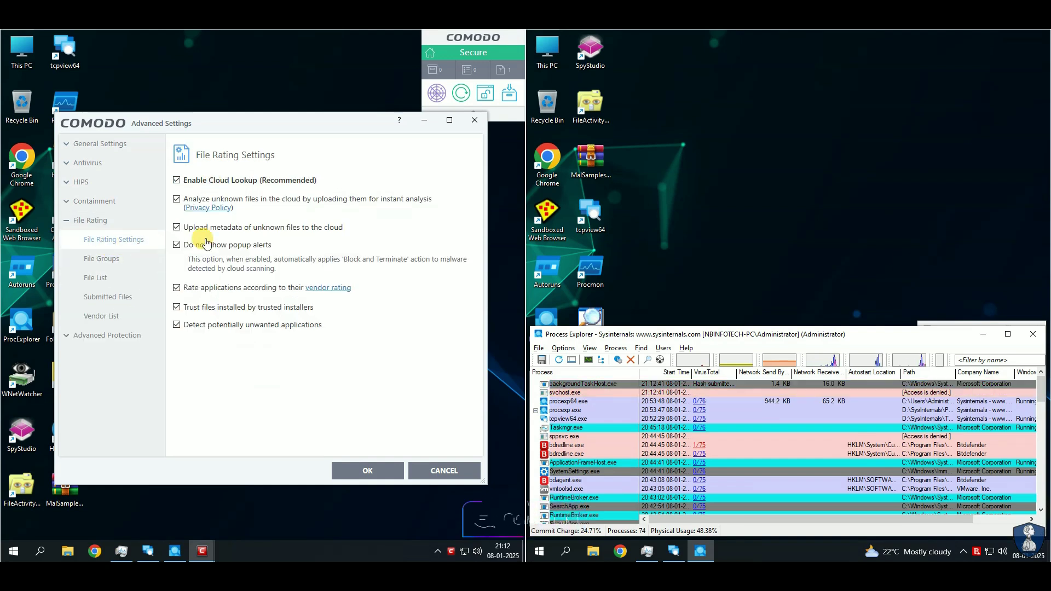
pyautogui.click(109, 261)
pyautogui.scroll(5, 298, 274)
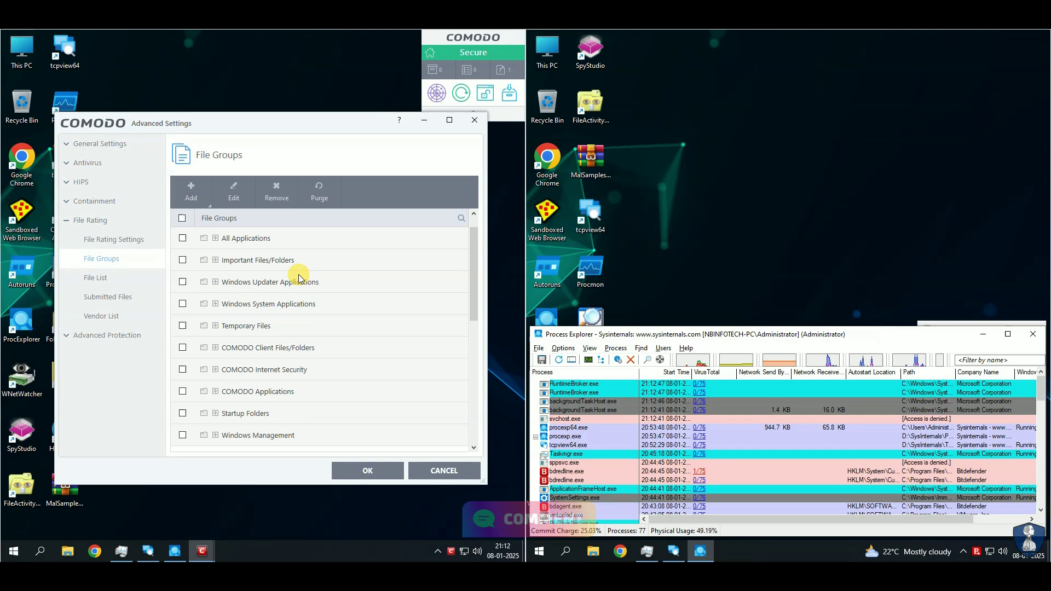
pyautogui.click(95, 278)
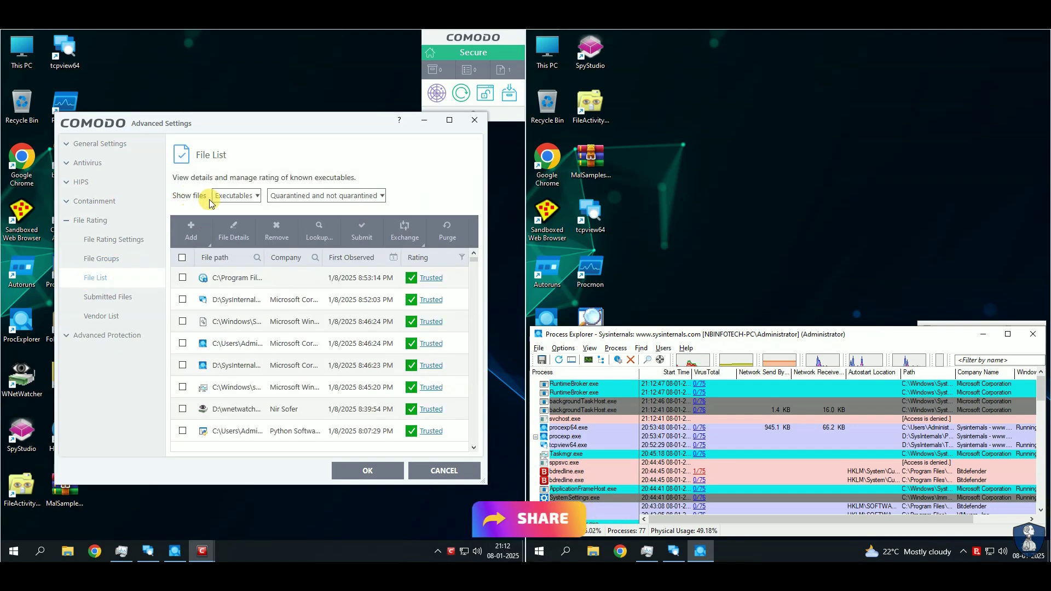
pyautogui.click(95, 297)
pyautogui.click(99, 280)
pyautogui.click(98, 297)
pyautogui.click(99, 316)
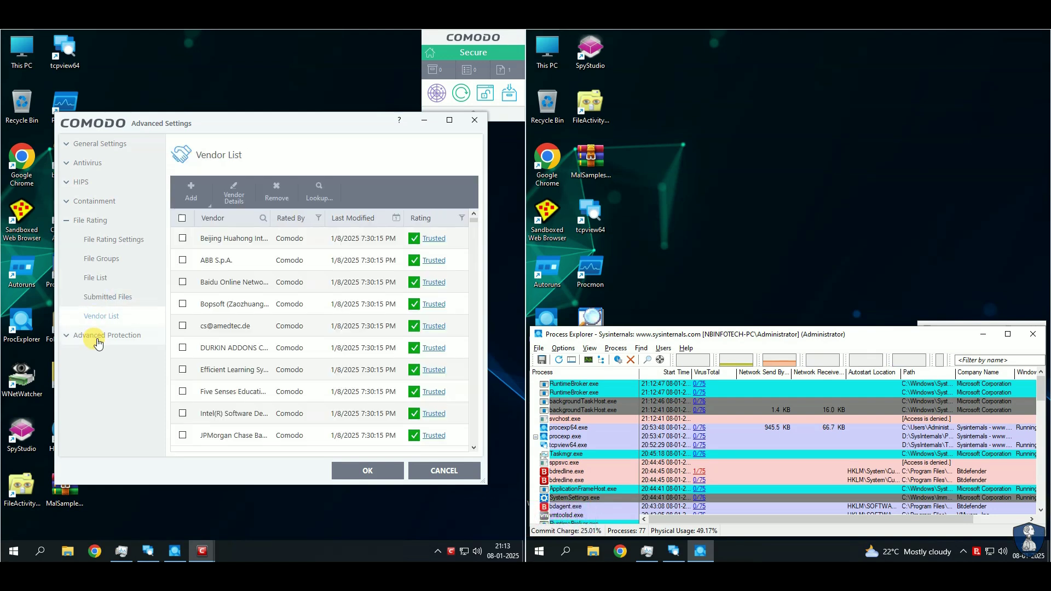
# - Review the VirusScope, Scan Exclusions and Device Control pages of Advanced Protection
pyautogui.click(97, 339)
pyautogui.click(105, 261)
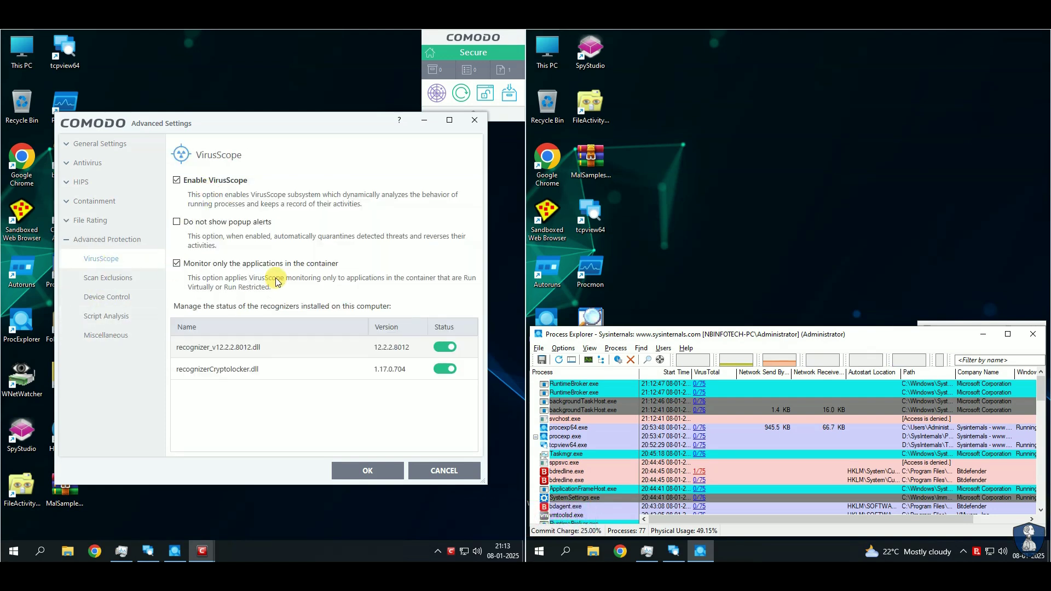
pyautogui.click(104, 279)
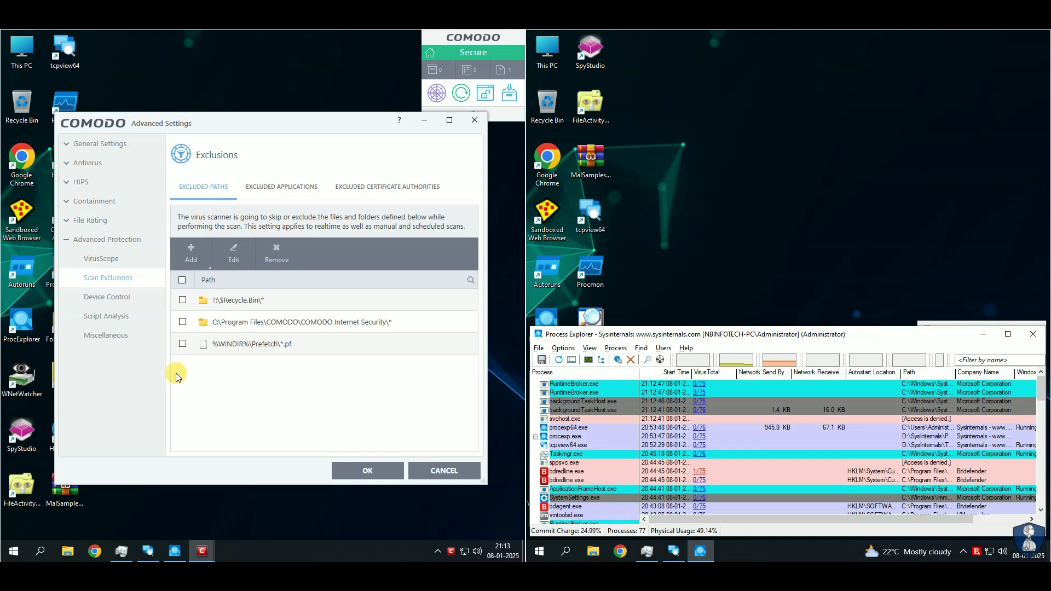
pyautogui.click(110, 299)
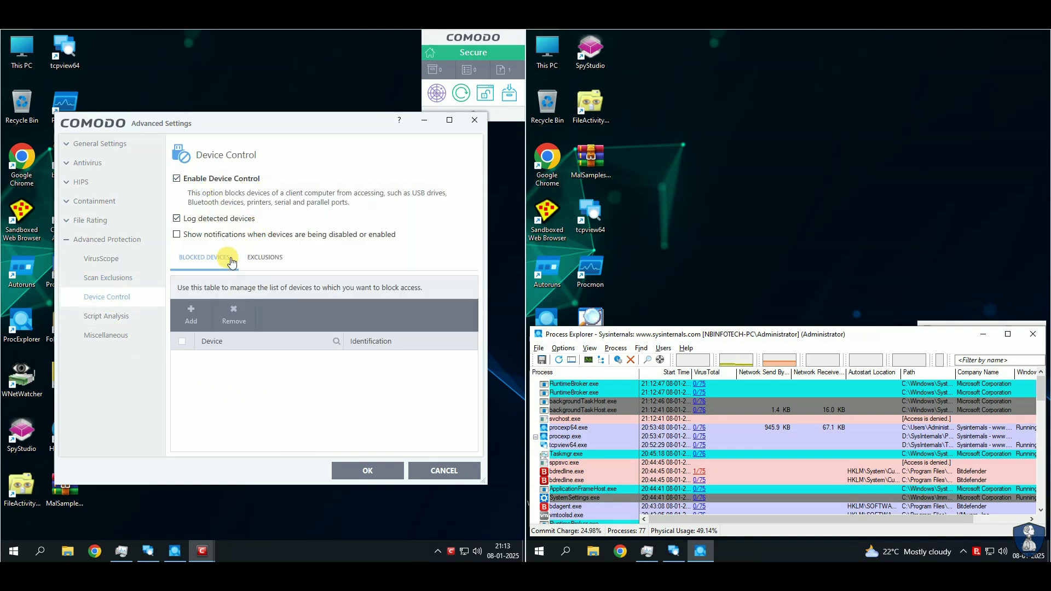
# - Check the Script Analysis runtime detection list through to the MalTester2.exe entry, and the Miscellaneous protection options
pyautogui.click(118, 318)
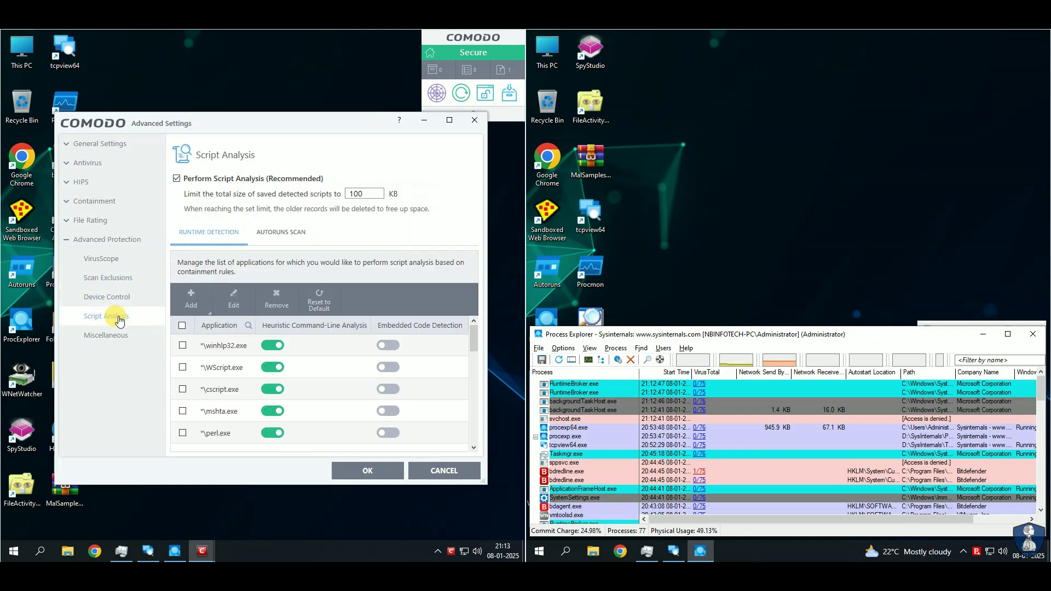
pyautogui.scroll(-5, 233, 384)
pyautogui.scroll(5, 233, 389)
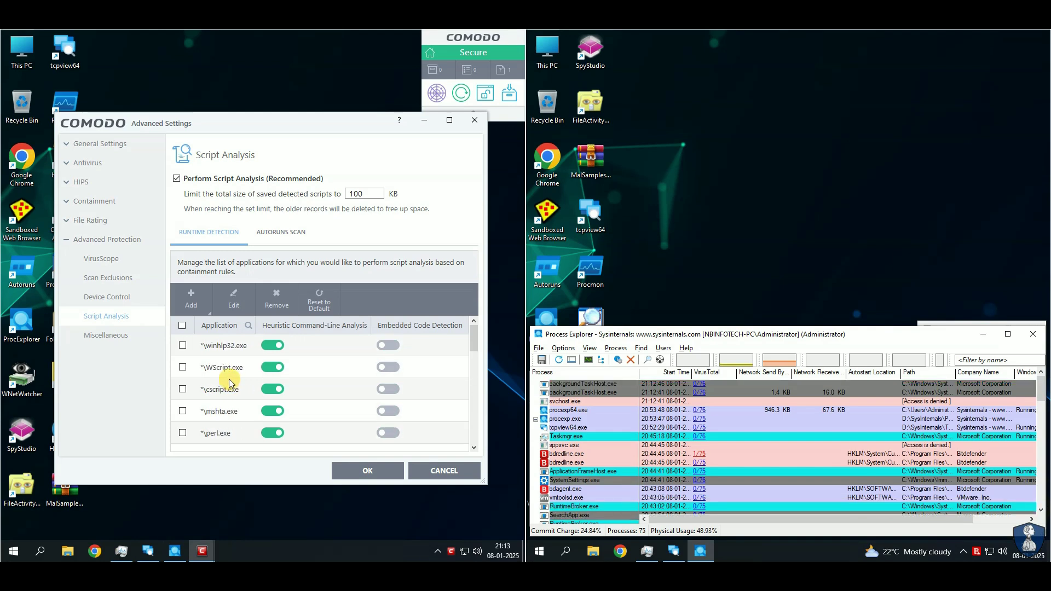
pyautogui.scroll(-3, 208, 359)
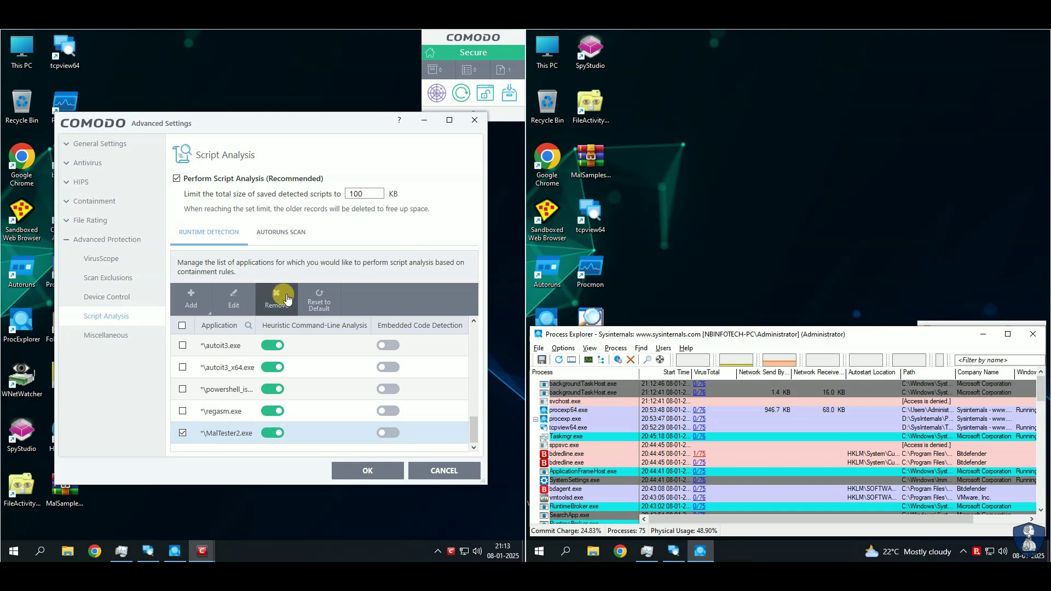
pyautogui.click(106, 335)
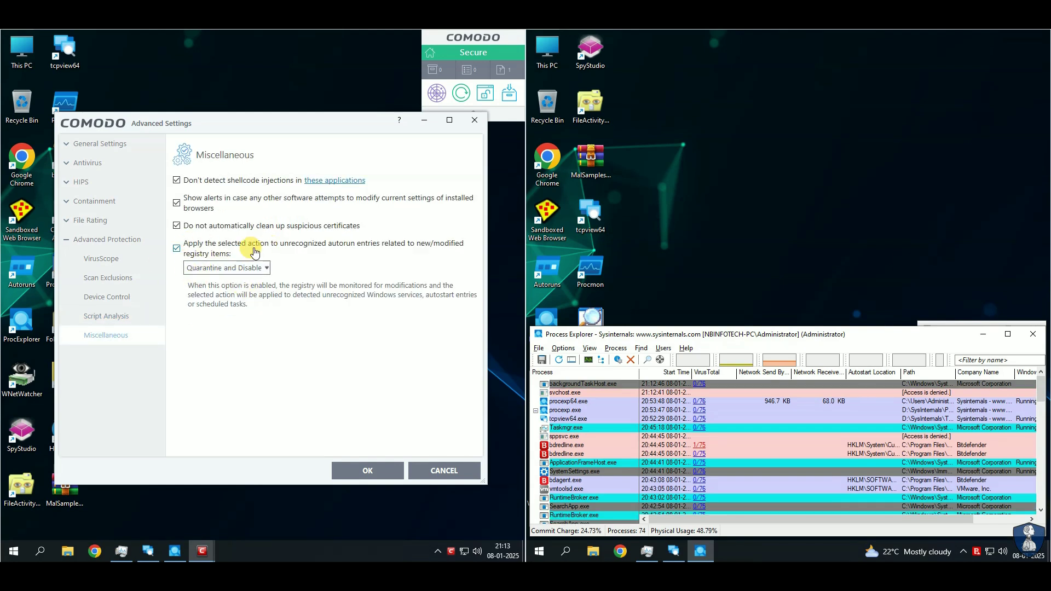
# - Save the advanced settings and minimize Comodo, moving the MalSamples archive next to This PC on the desktop
pyautogui.click(364, 470)
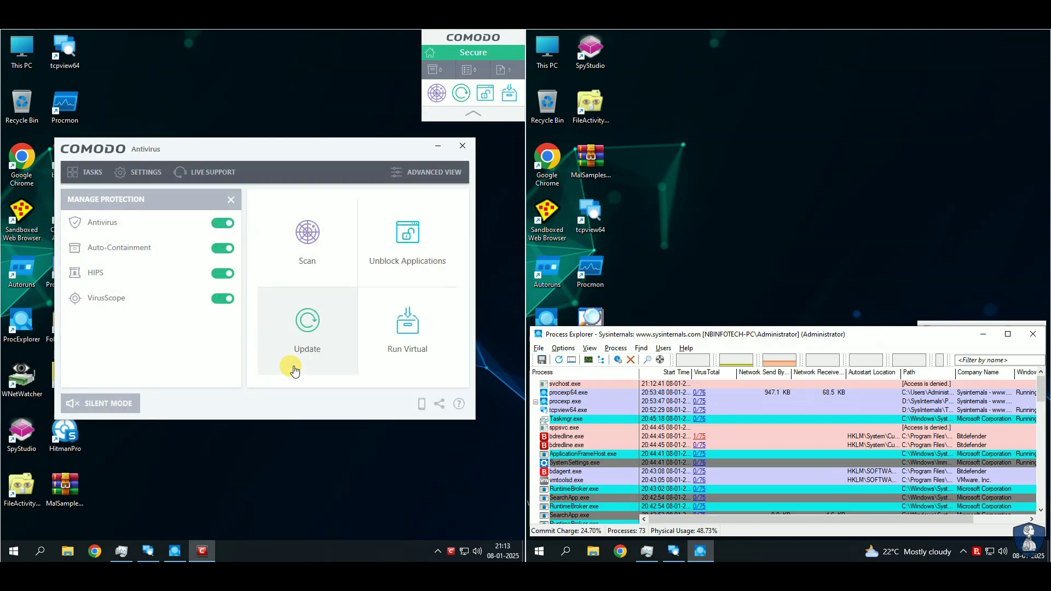
pyautogui.click(437, 146)
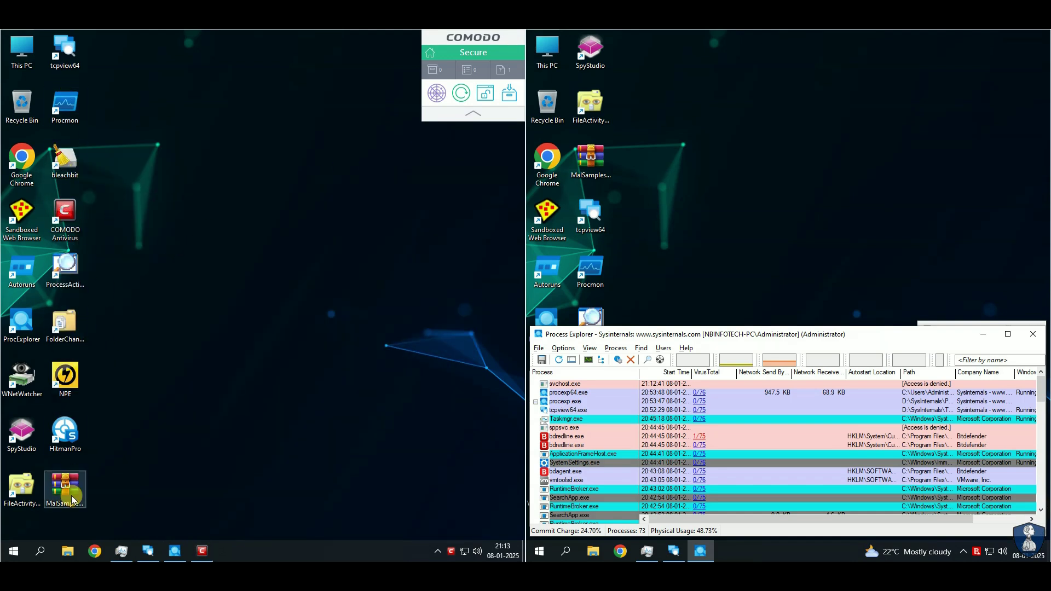
pyautogui.moveTo(119, 63); pyautogui.dragTo(118, 64)
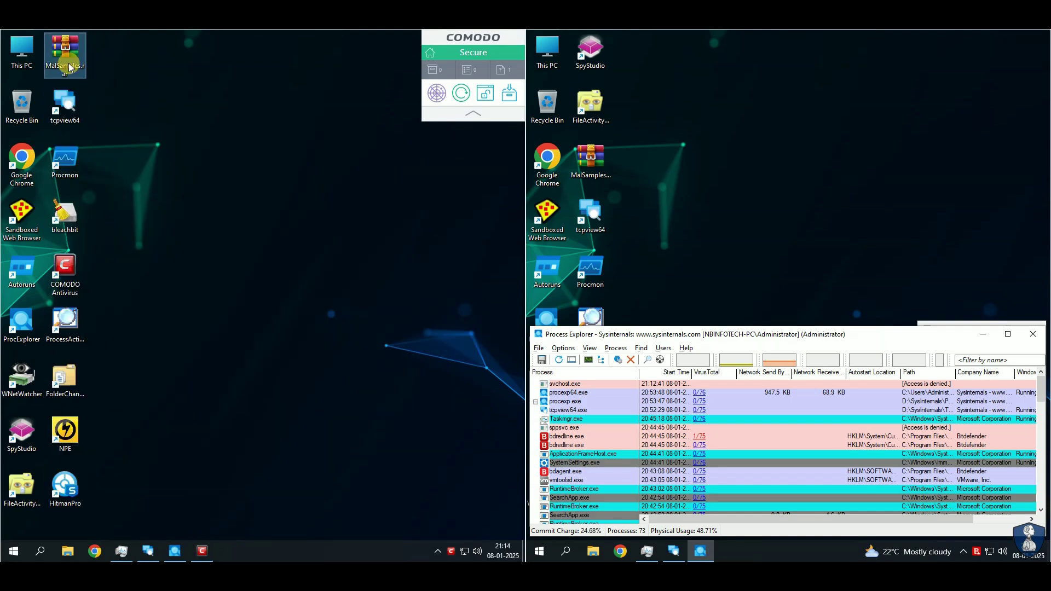
# - Disable Comodo's realtime Antivirus component, choosing how long it stays off
pyautogui.rightClick(452, 36)
pyautogui.moveTo(453, 41)
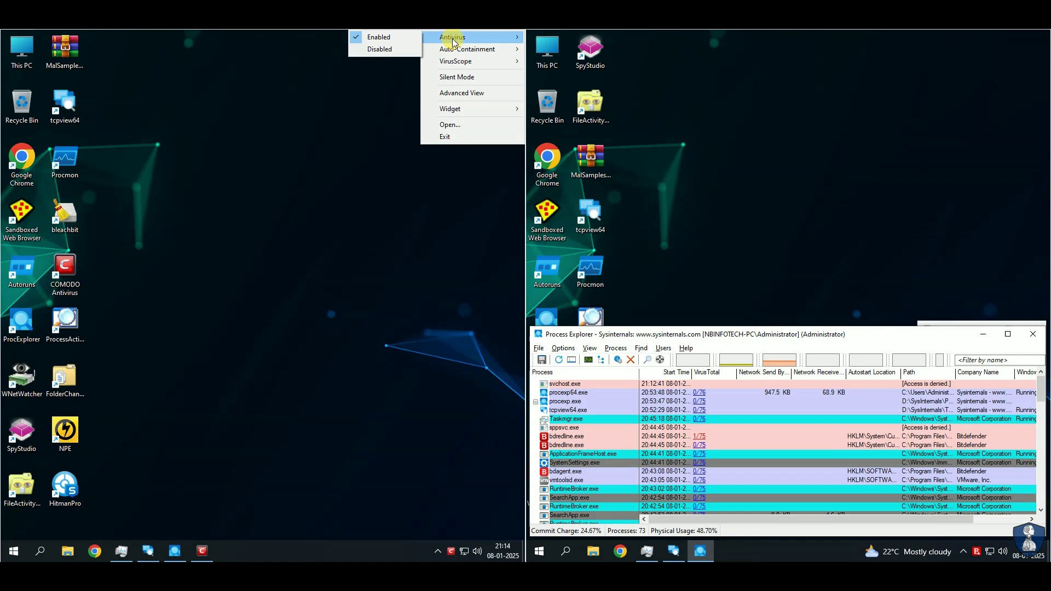
pyautogui.click(382, 50)
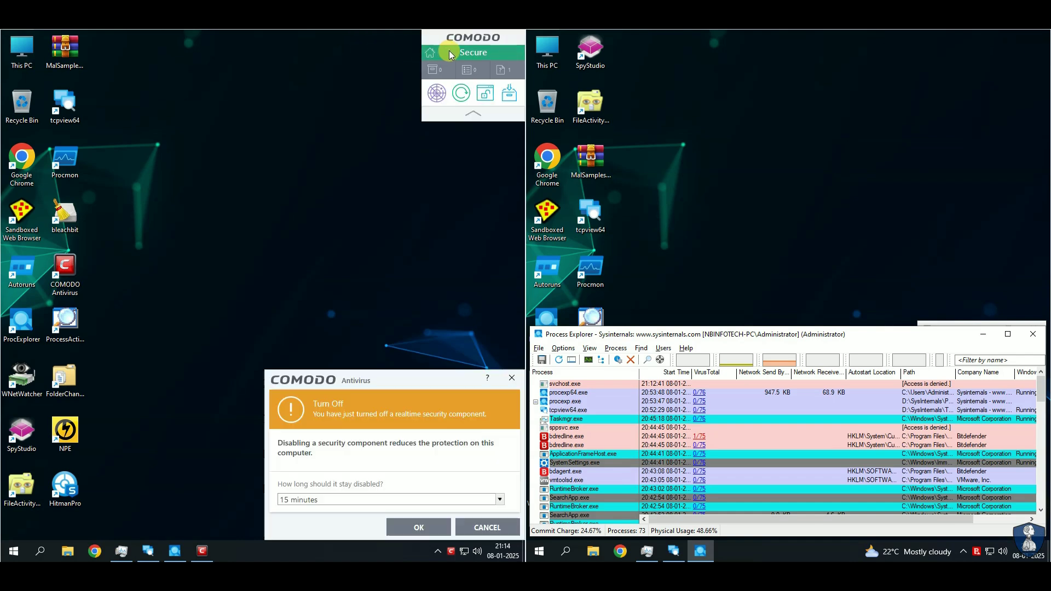
pyautogui.click(332, 495)
pyautogui.click(306, 540)
pyautogui.click(413, 528)
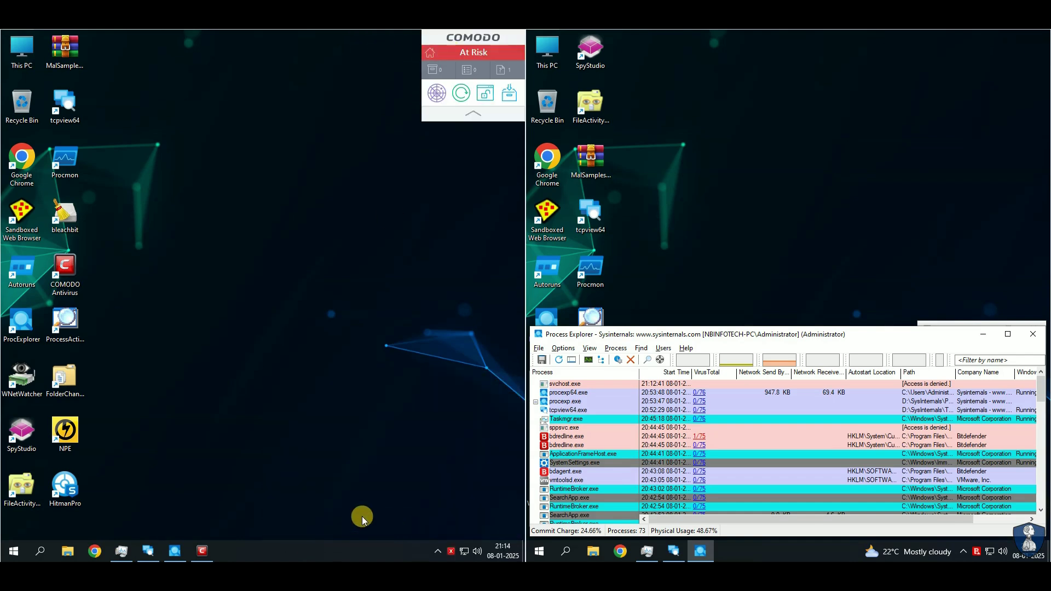
# - Extract the MalSamples archive on the desktop into its own MalSamples folder, entering the archive password
pyautogui.rightClick(58, 52)
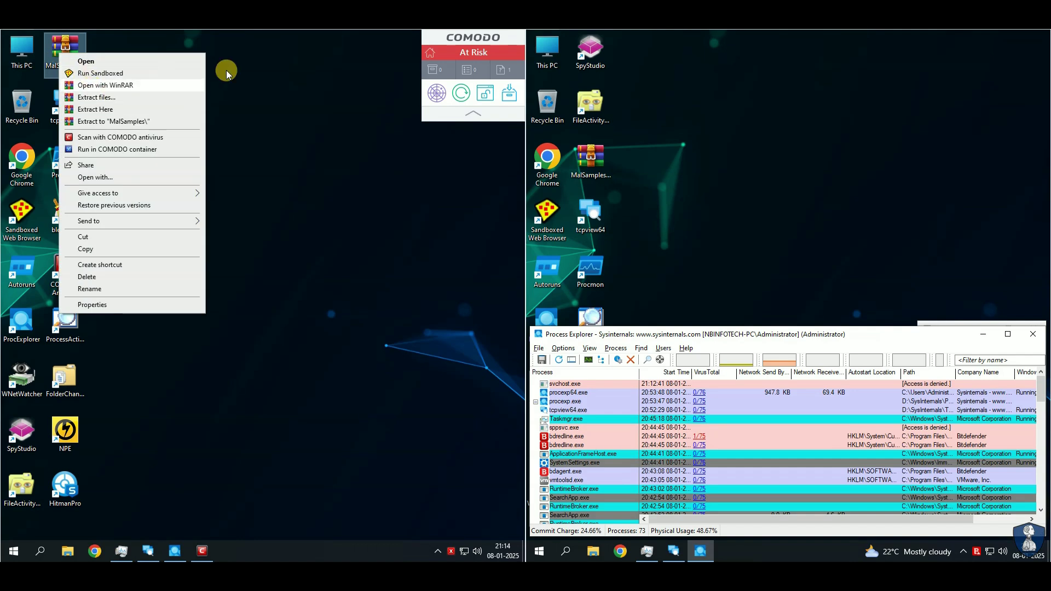
pyautogui.click(144, 120)
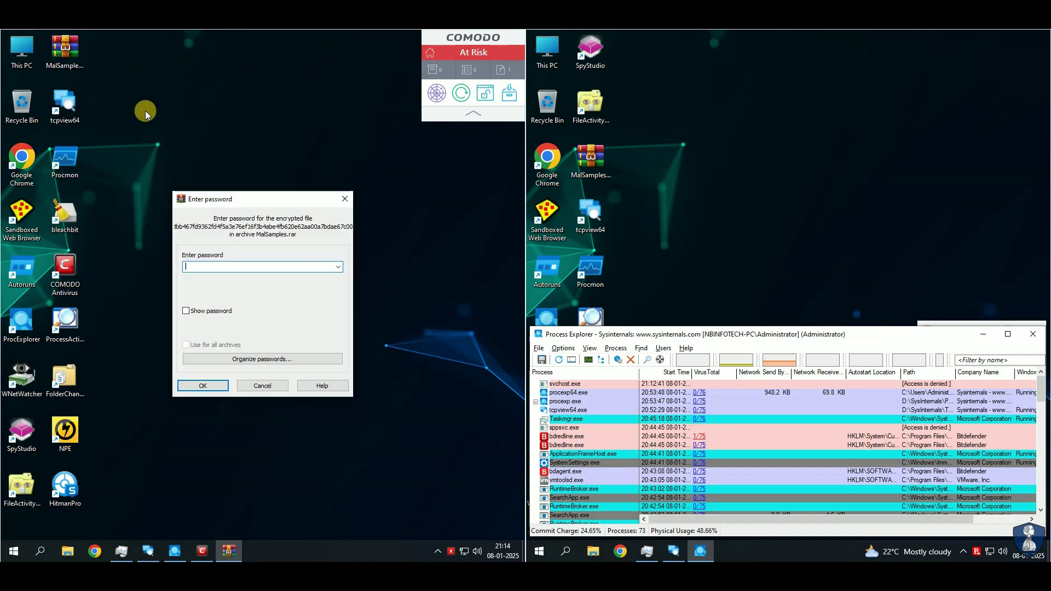
pyautogui.write('infected')
pyautogui.press('Return')
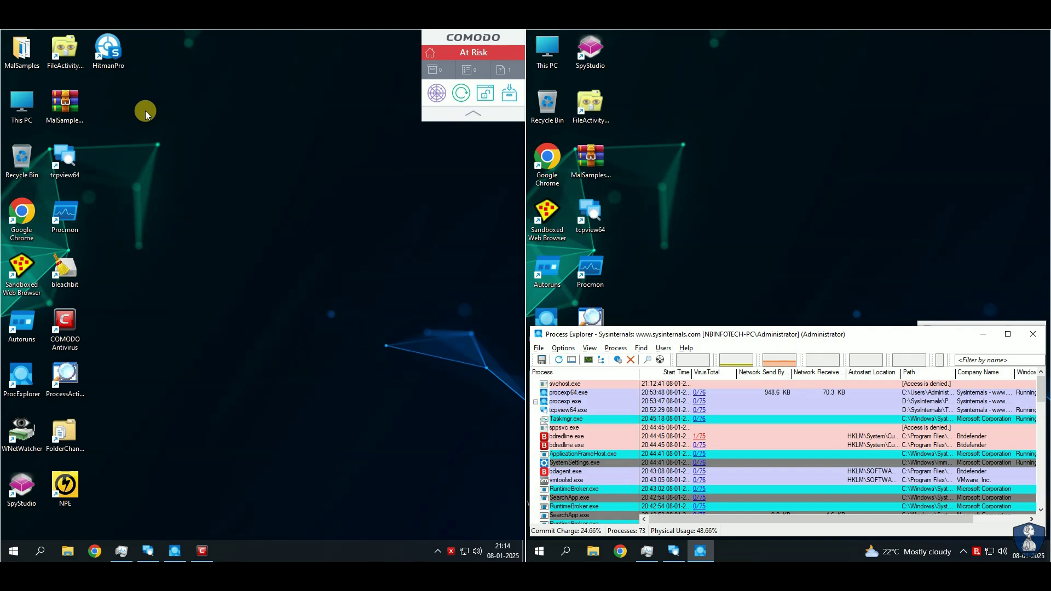
# - Look through the extracted executables in the MalSamples folder down to MalTester2.exe, and close the folder window
pyautogui.doubleClick(109, 50)
pyautogui.doubleClick(289, 174)
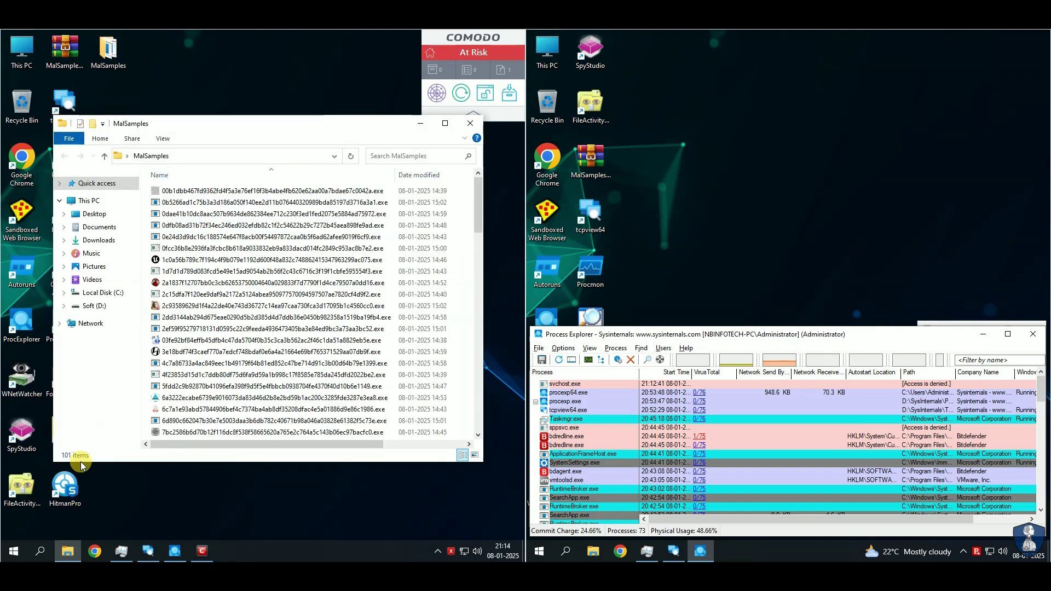
pyautogui.scroll(-15, 287, 394)
pyautogui.scroll(-2, 286, 394)
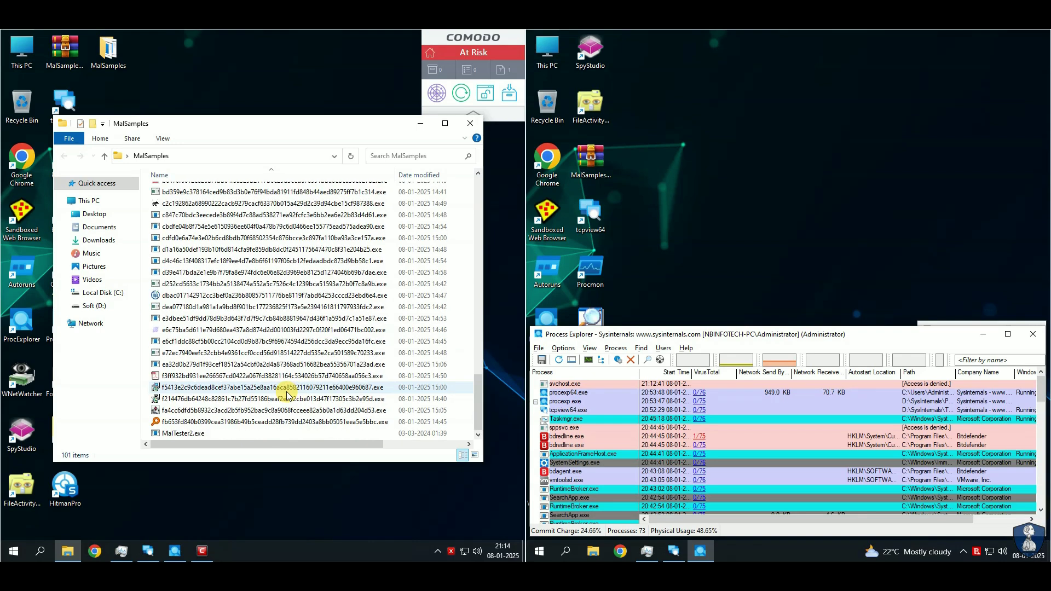
pyautogui.click(470, 123)
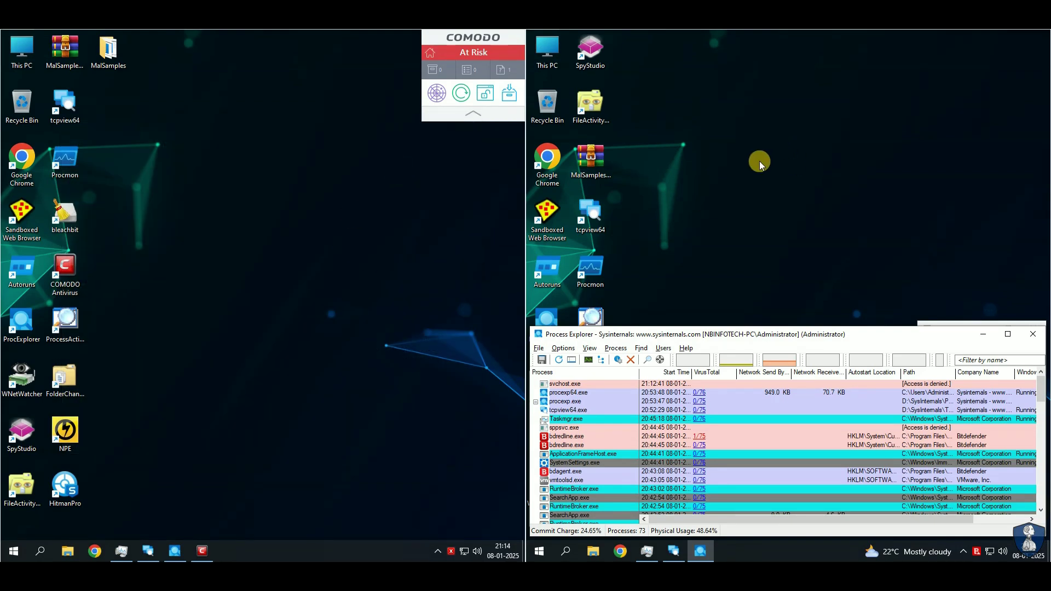
# - Minimize Process Explorer, TCPView and Task Manager on the second machine and open Bitdefender Antivirus Free
pyautogui.click(983, 334)
pyautogui.click(870, 377)
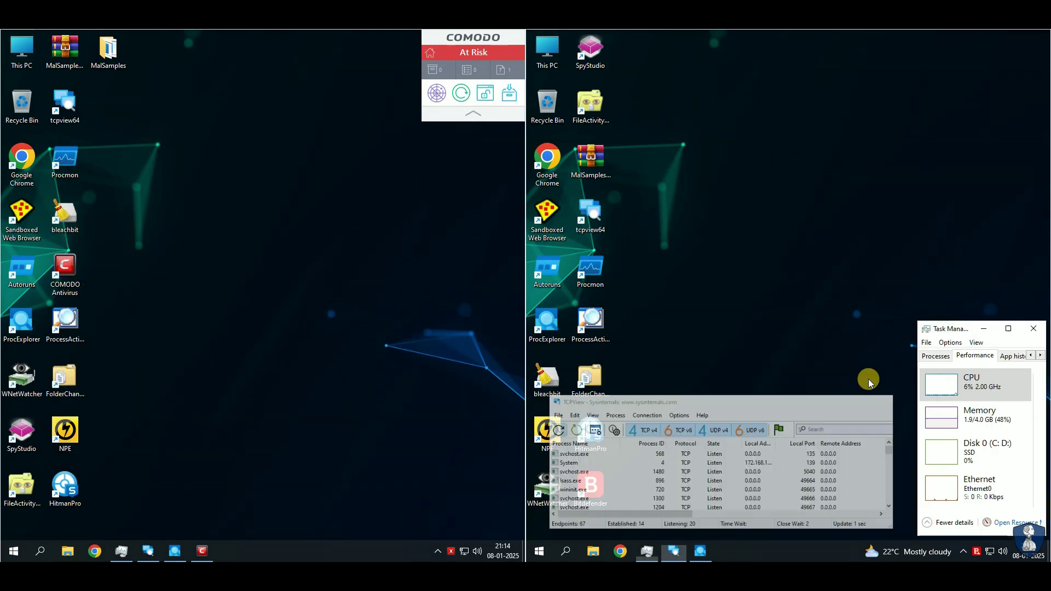
pyautogui.click(976, 328)
pyautogui.doubleClick(590, 487)
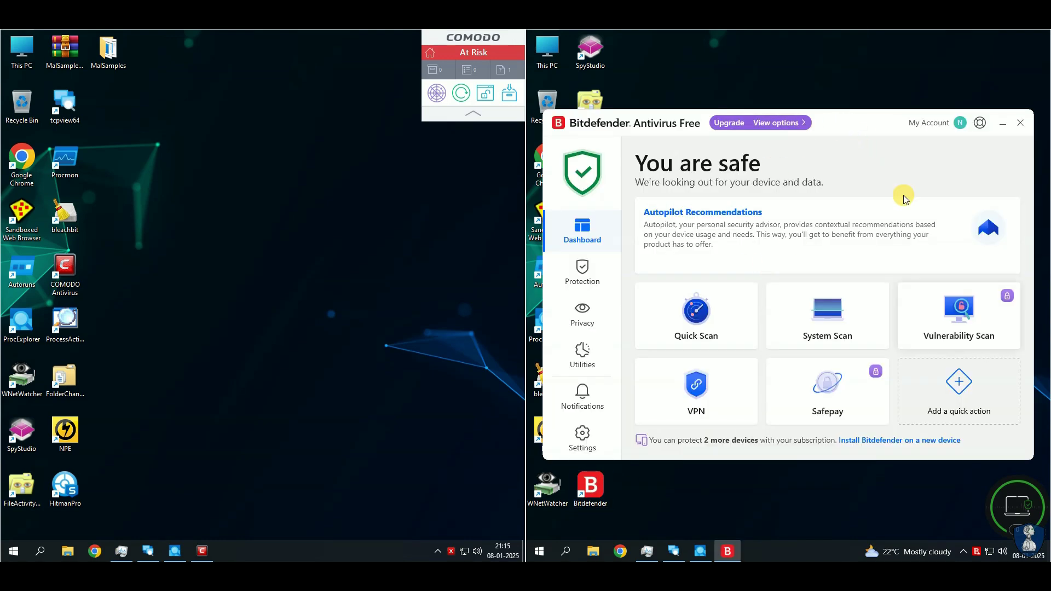
# - Review the scan, general and advanced options of Bitdefender's Antivirus protection module
pyautogui.click(583, 270)
pyautogui.click(739, 306)
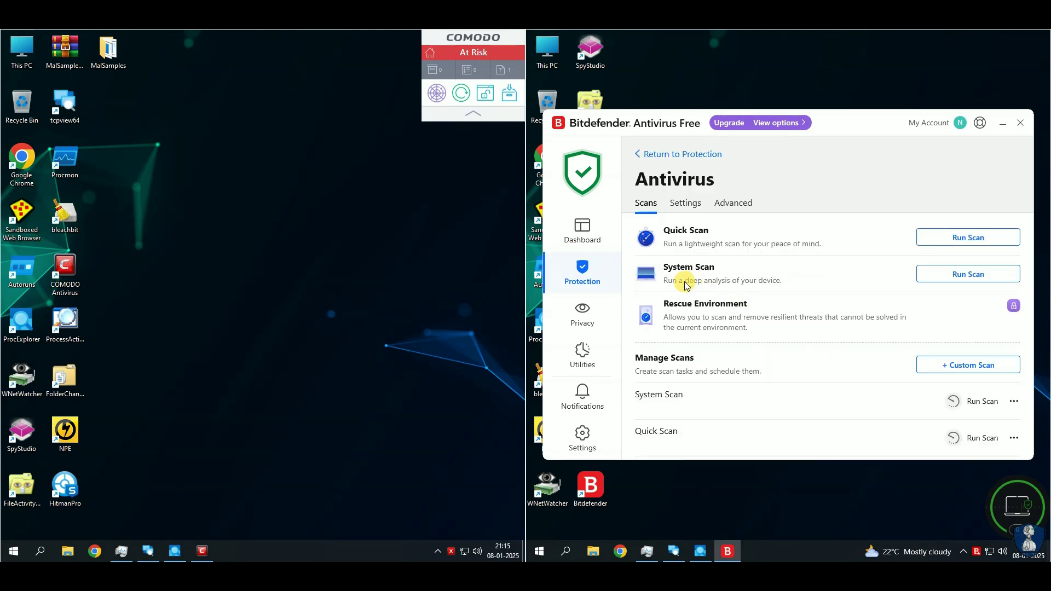
pyautogui.click(688, 204)
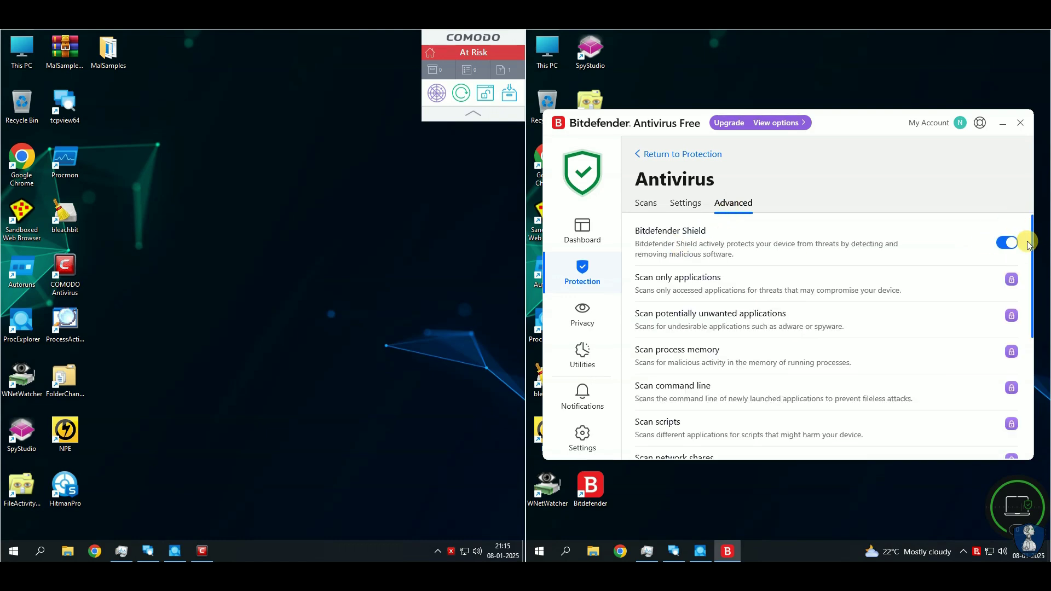
pyautogui.scroll(-6, 815, 278)
pyautogui.scroll(6, 816, 281)
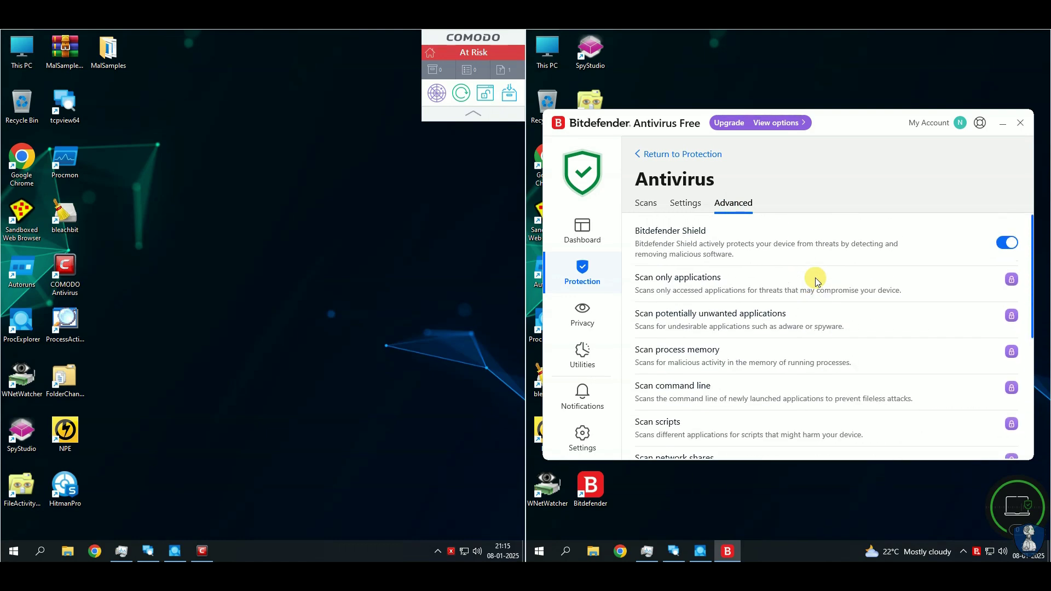
pyautogui.click(687, 203)
pyautogui.press('Left')
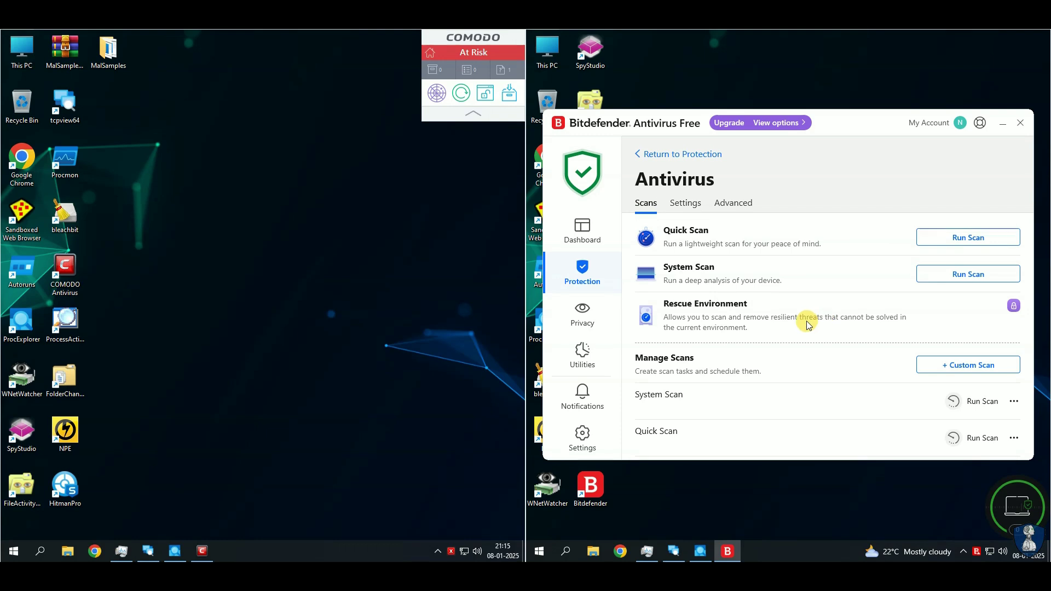
# - Look through Bitdefender's privacy features and its utilities
pyautogui.click(584, 317)
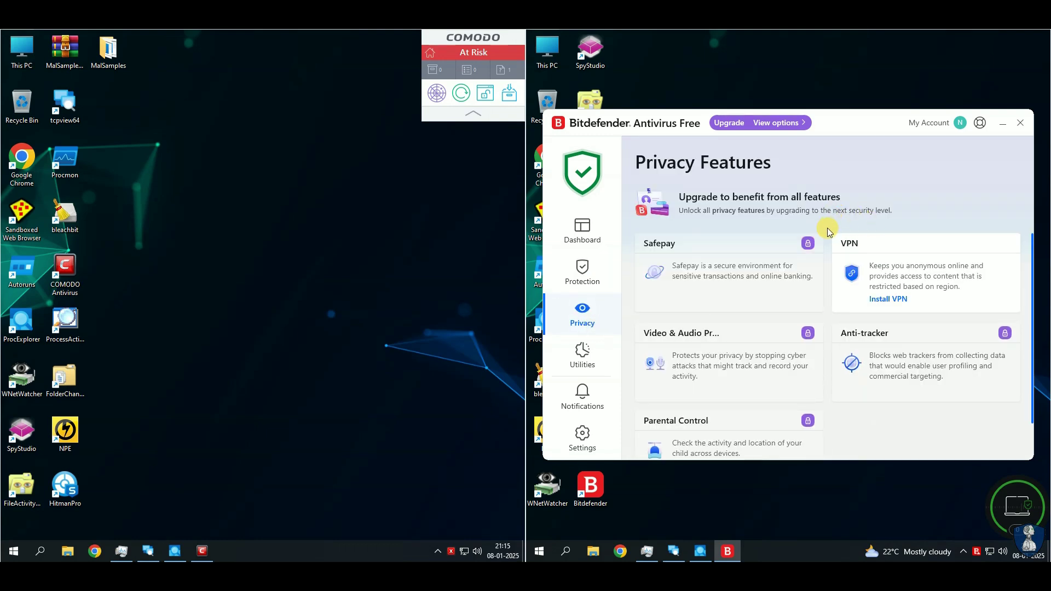
pyautogui.scroll(-1, 827, 383)
pyautogui.scroll(1, 831, 389)
pyautogui.click(584, 359)
pyautogui.scroll(-3, 891, 263)
pyautogui.scroll(3, 891, 263)
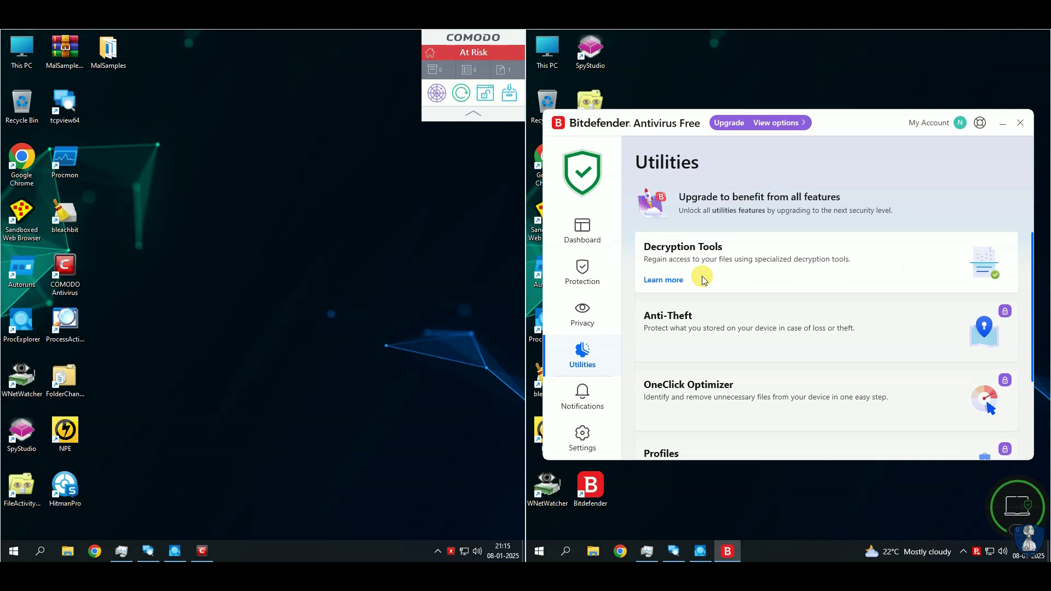
# - Clear all Bitdefender notifications and check the Information and All lists
pyautogui.click(582, 405)
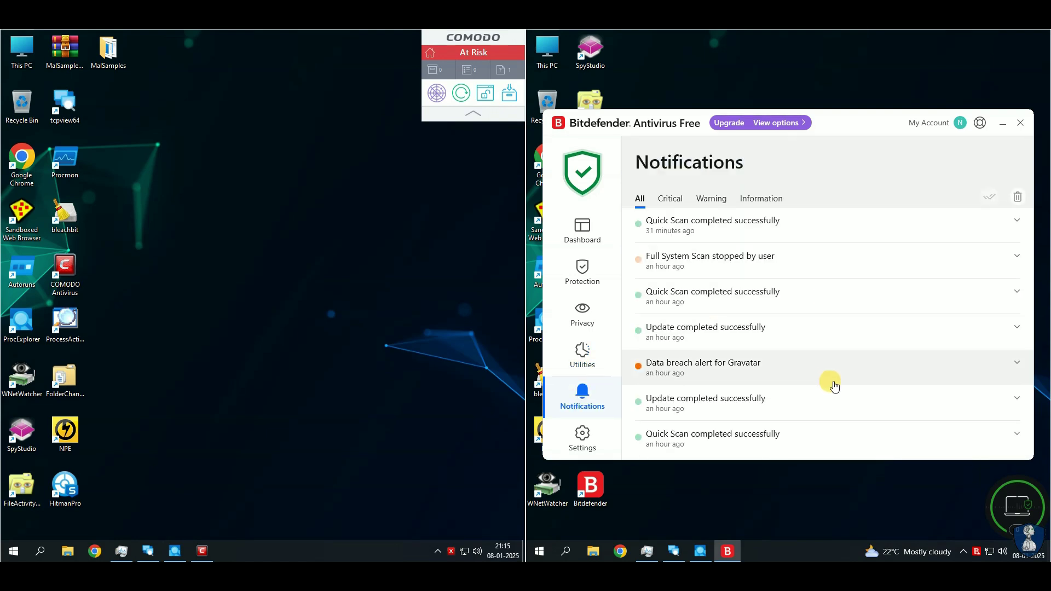
pyautogui.click(1018, 196)
pyautogui.click(802, 350)
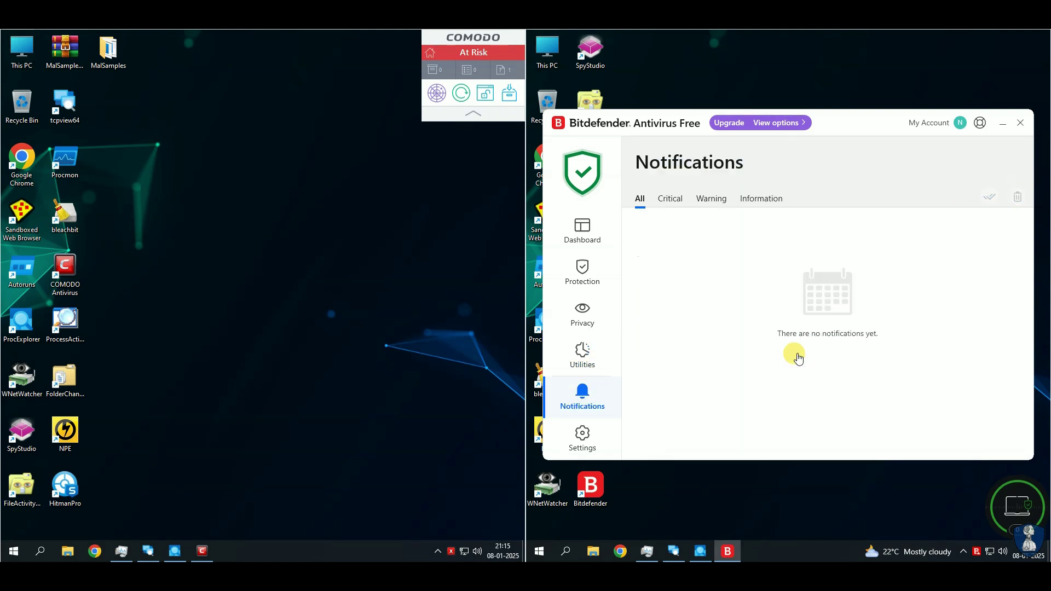
pyautogui.click(761, 199)
pyautogui.click(640, 201)
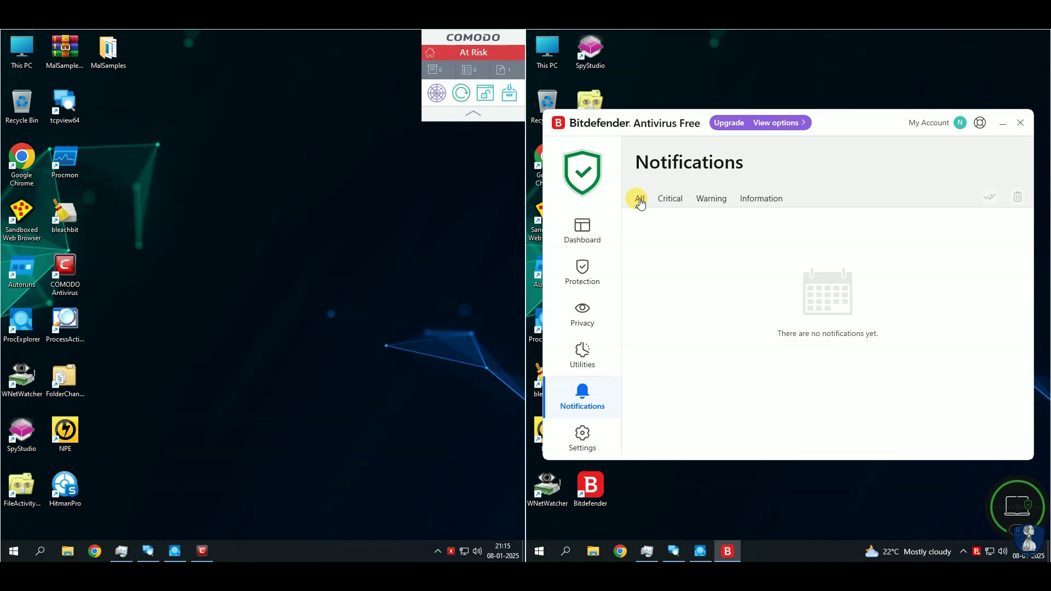
# - Review Bitdefender's general and update settings, and return to the dashboard
pyautogui.click(583, 438)
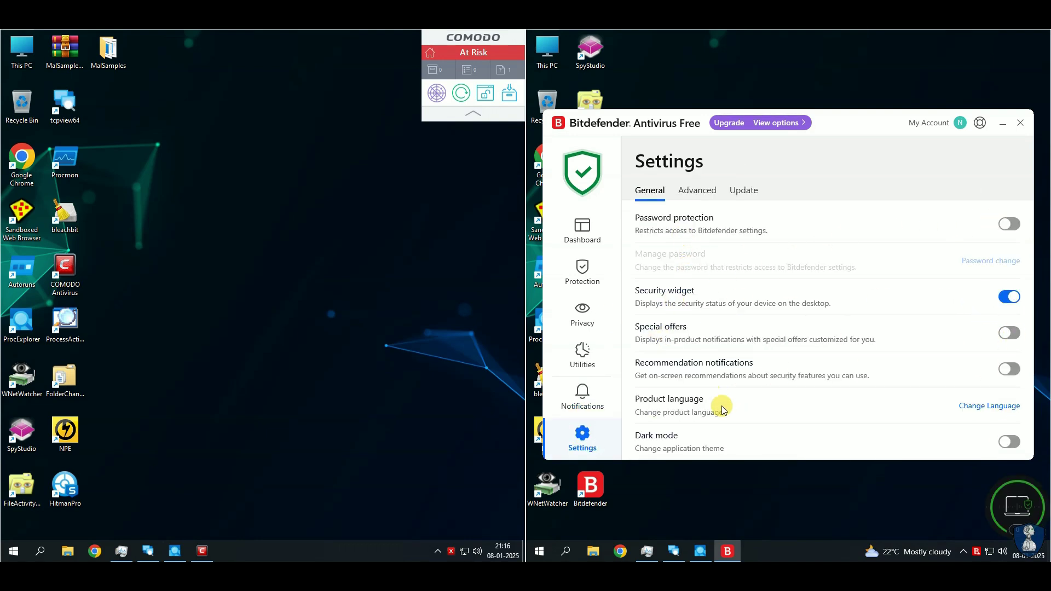
pyautogui.scroll(-5, 699, 201)
pyautogui.click(742, 197)
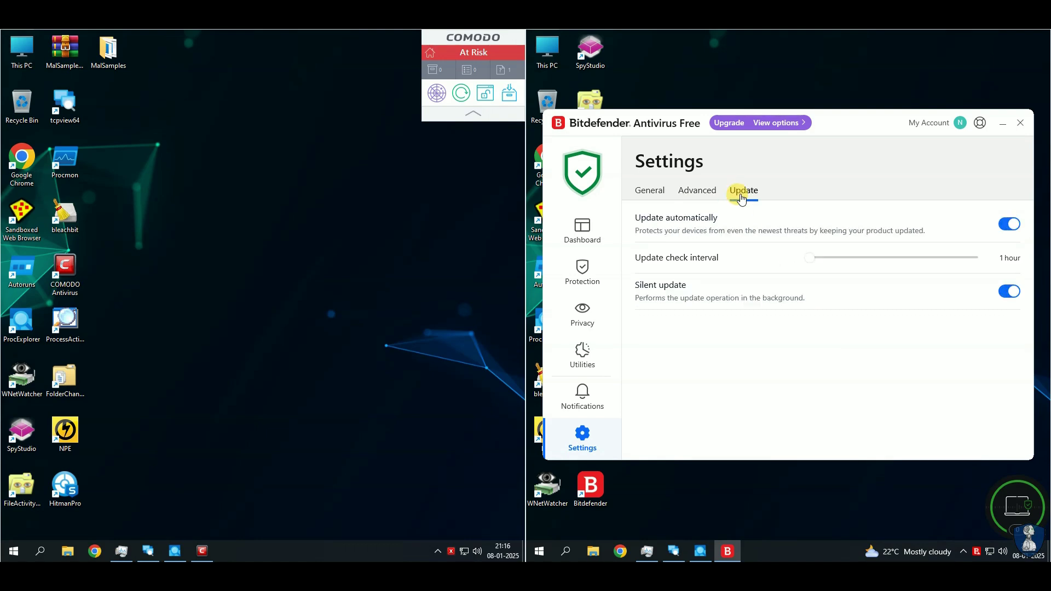
pyautogui.click(647, 192)
pyautogui.click(581, 236)
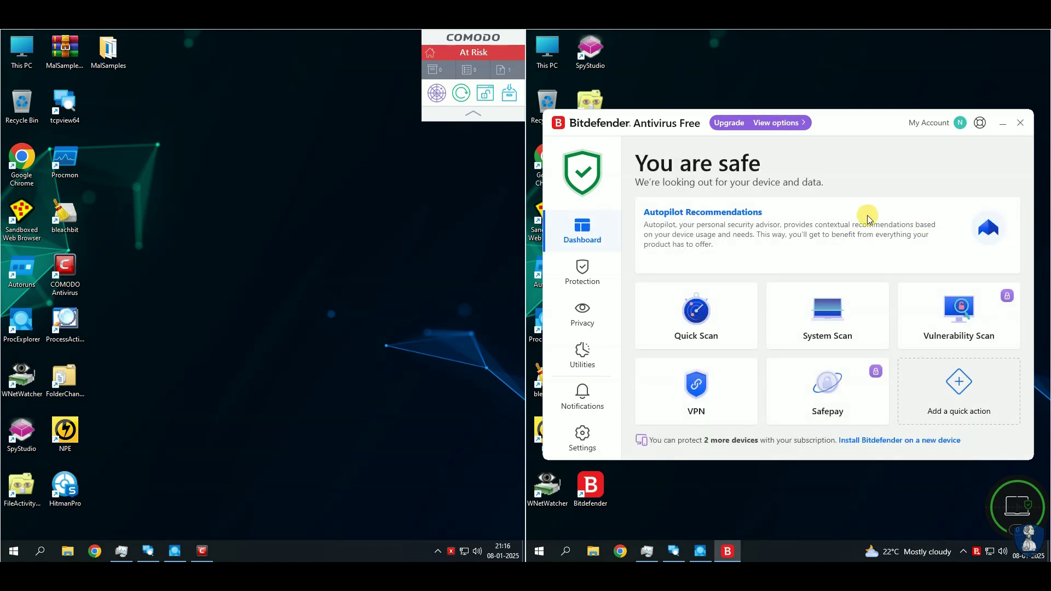
# - Start a Bitdefender update and minimize the main Bitdefender window behind it
pyautogui.rightClick(975, 549)
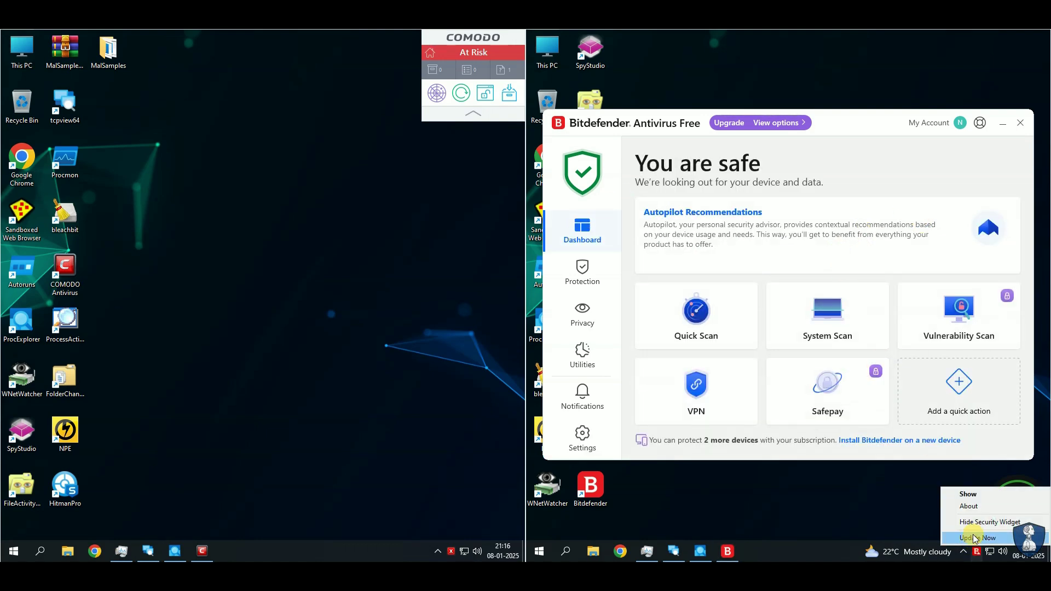
pyautogui.click(994, 530)
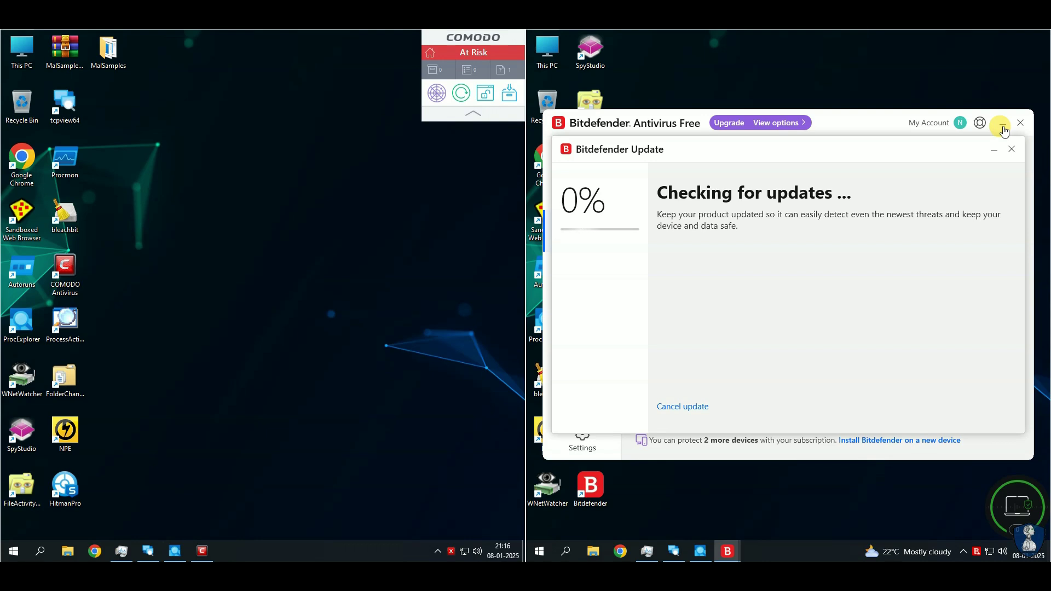
pyautogui.click(1001, 126)
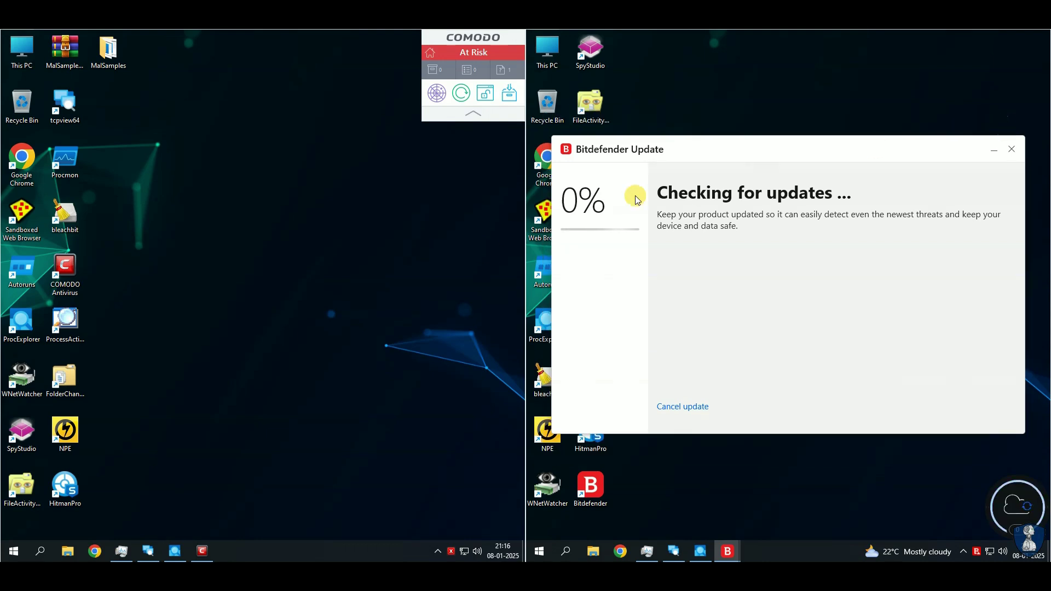
# - Open Comodo Antivirus, run its updater from the general tasks, and close the completed Bitdefender update window
pyautogui.rightClick(463, 544)
pyautogui.moveTo(453, 519)
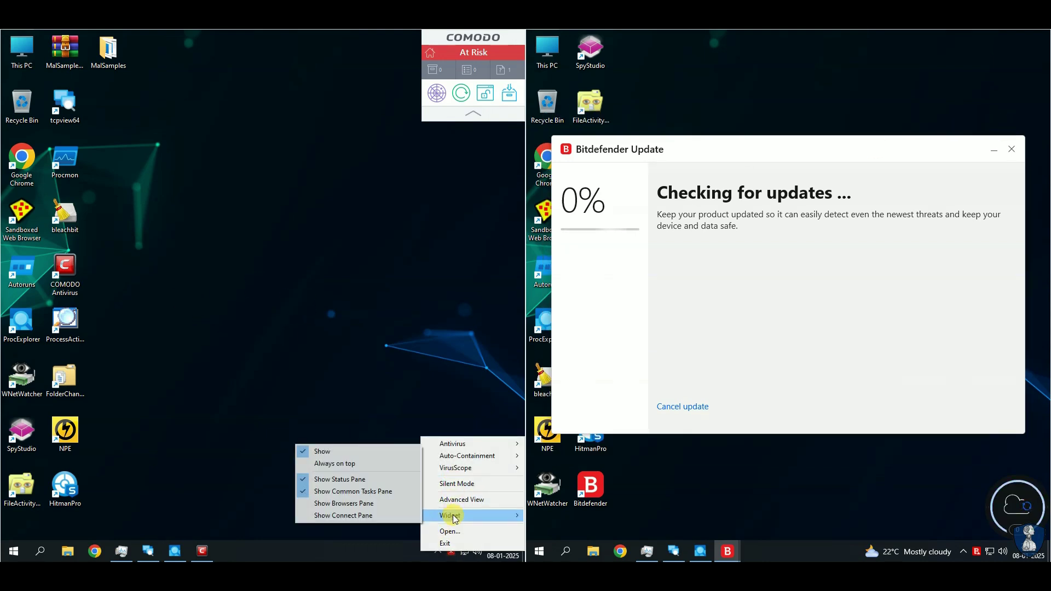
pyautogui.rightClick(474, 37)
pyautogui.click(455, 121)
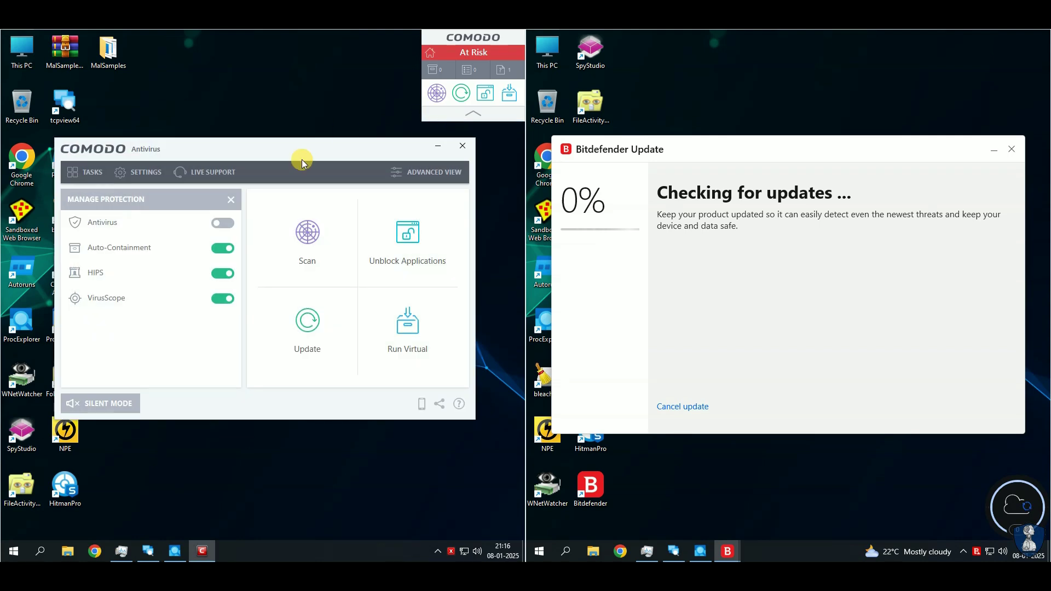
pyautogui.click(87, 172)
pyautogui.click(98, 223)
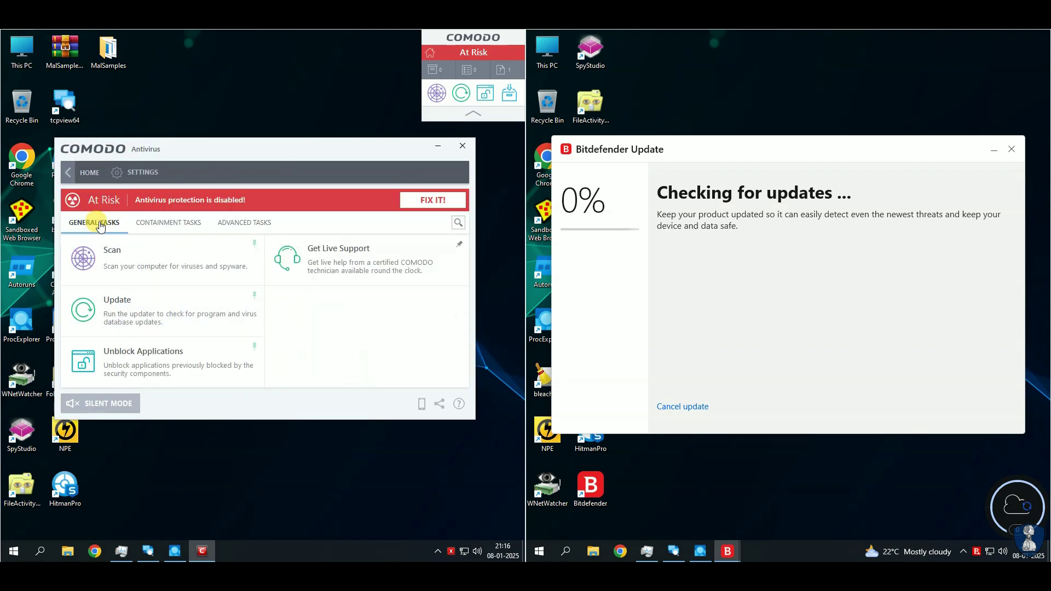
pyautogui.click(145, 321)
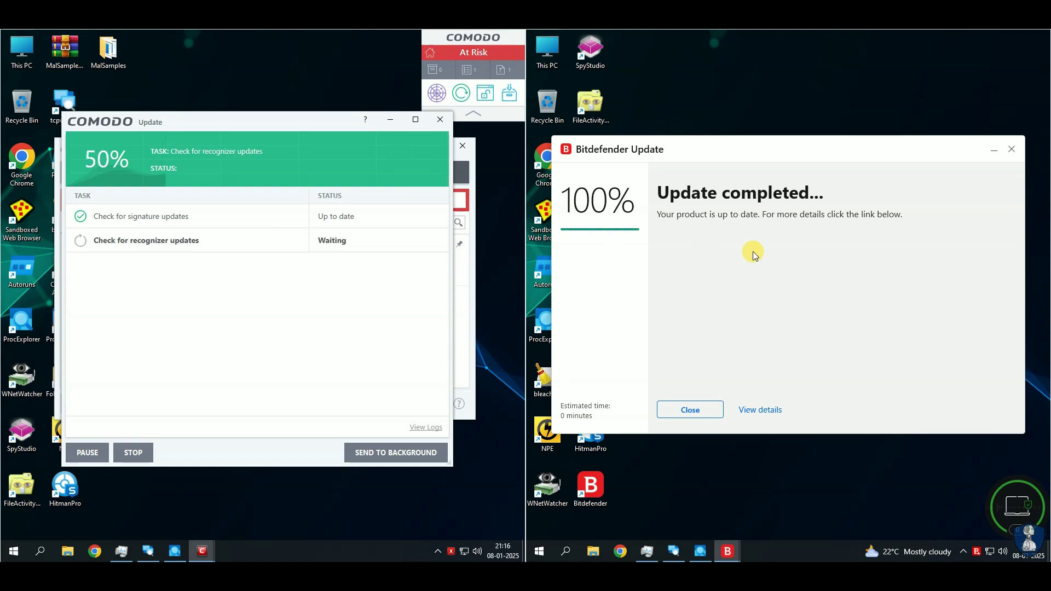
pyautogui.click(689, 412)
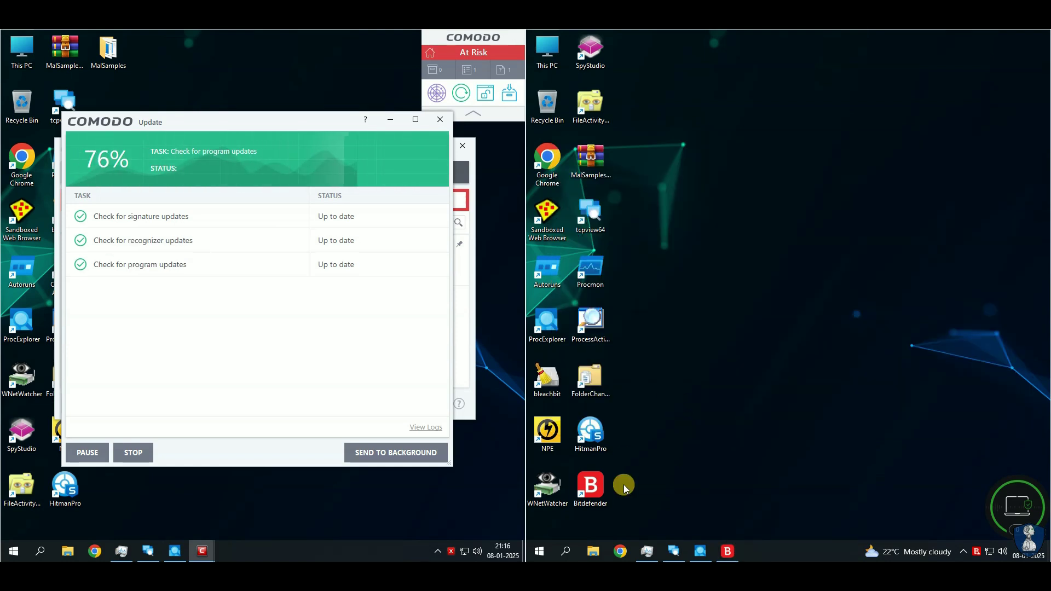
# - Reopen Bitdefender, turn off Bitdefender Shield in the Antivirus module's advanced options, check the dashboard and minimize the window
pyautogui.rightClick(976, 550)
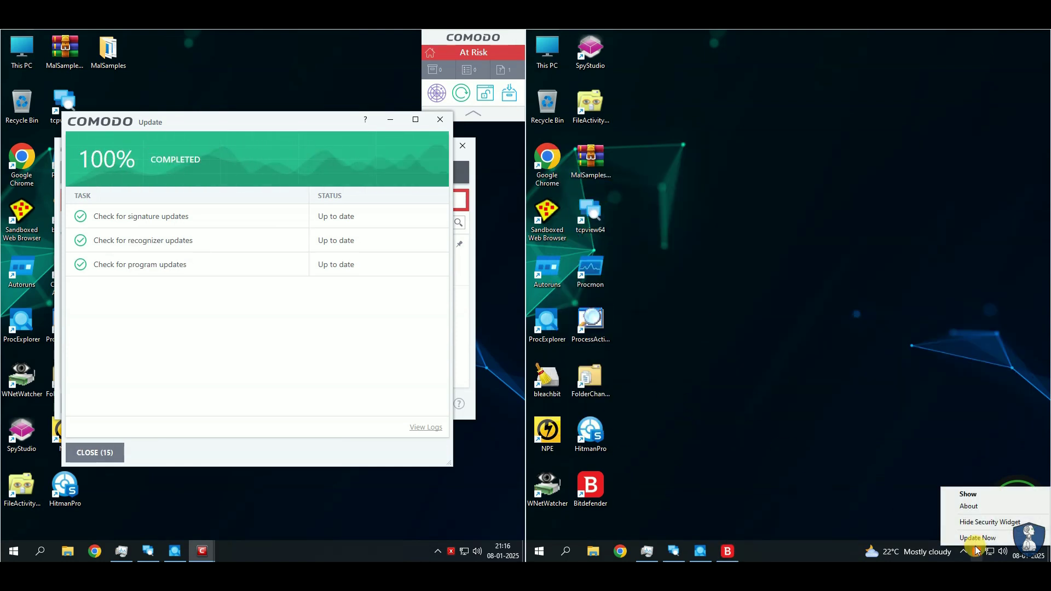
pyautogui.click(968, 494)
pyautogui.click(582, 277)
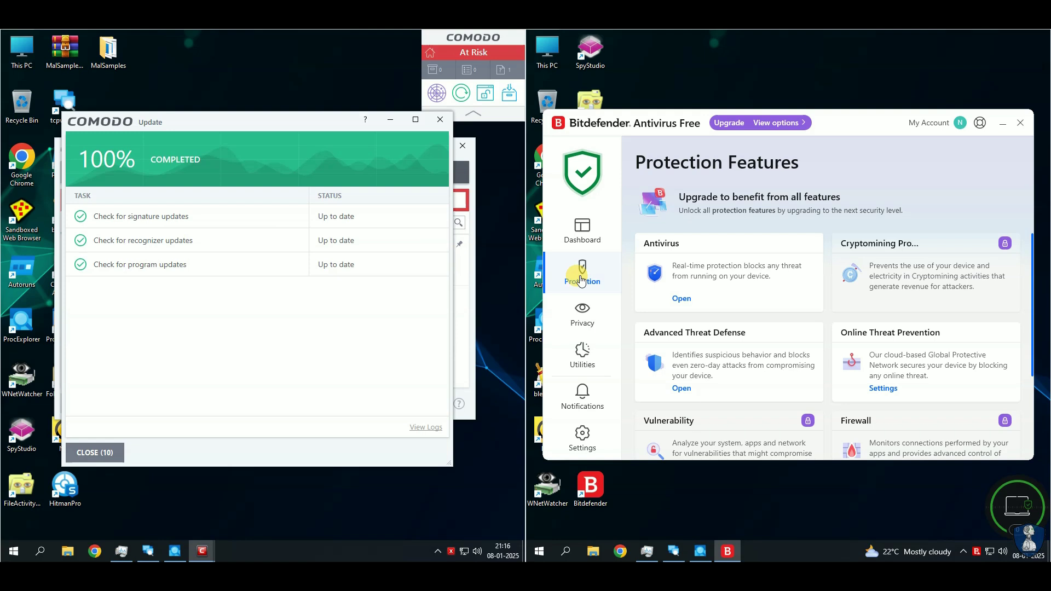
pyautogui.click(682, 301)
pyautogui.click(740, 206)
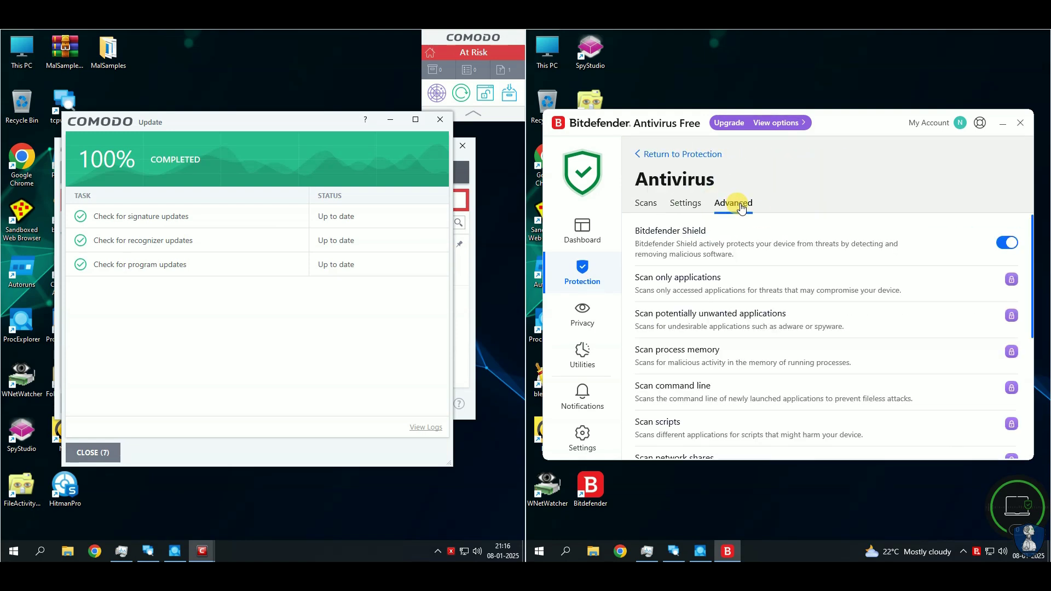
pyautogui.click(1006, 245)
pyautogui.click(746, 287)
pyautogui.click(698, 397)
pyautogui.click(714, 335)
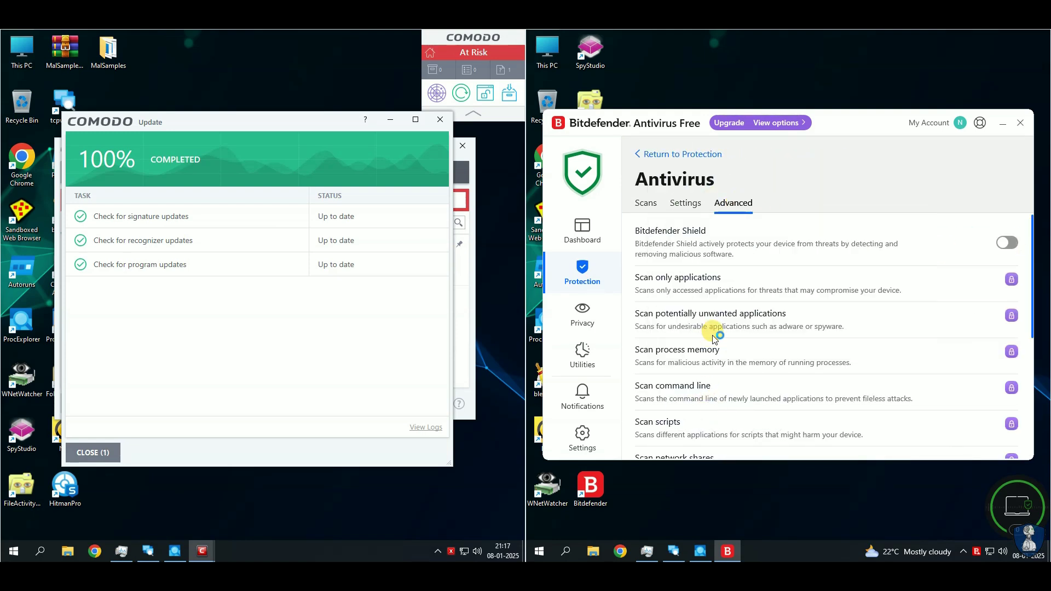
pyautogui.click(580, 236)
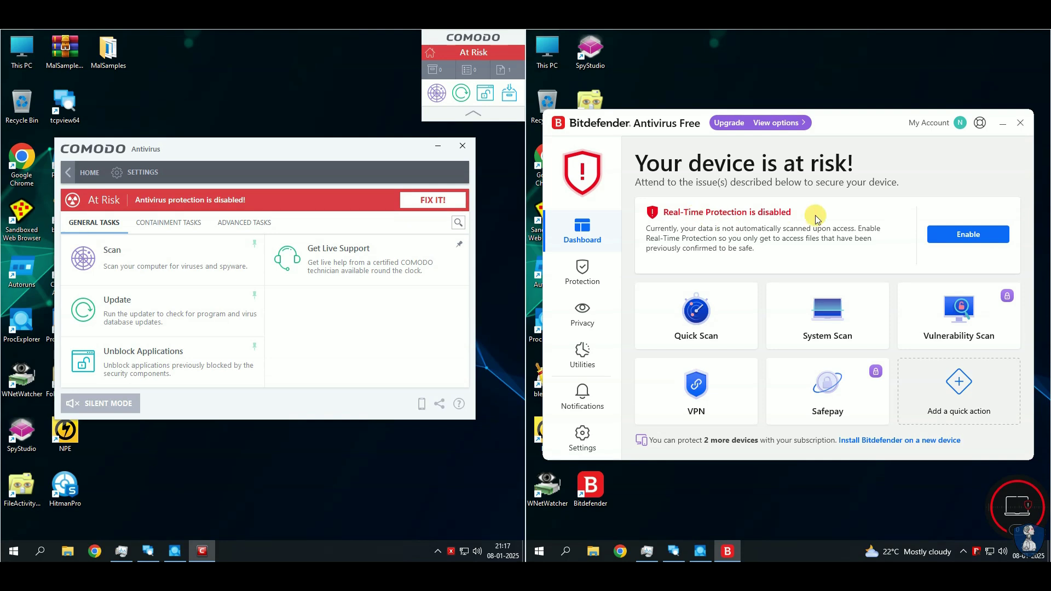
pyautogui.click(1004, 124)
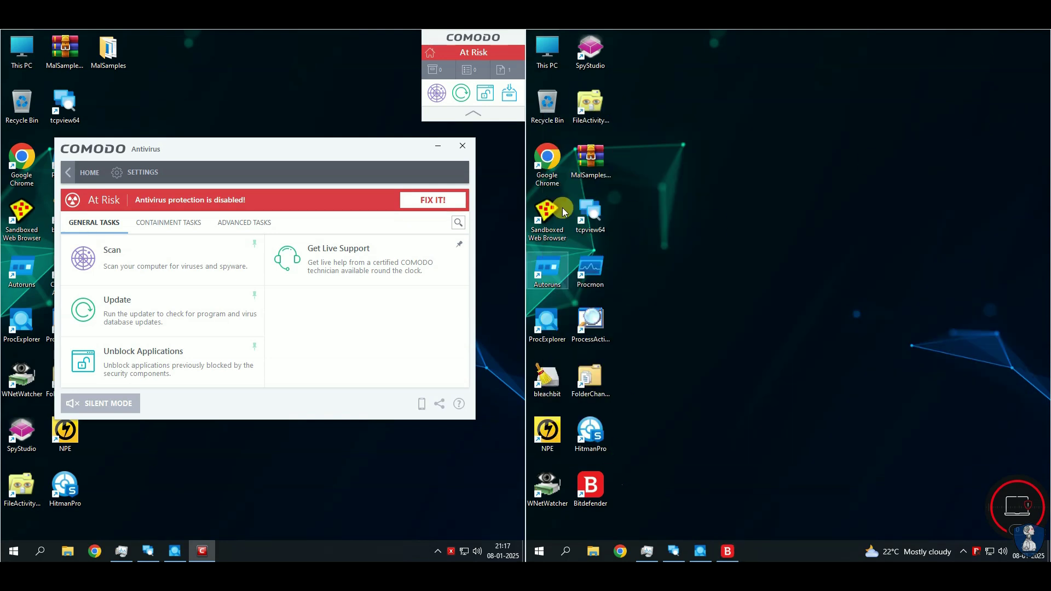
# - Extract the MalSamples archive directly onto the second machine's desktop, entering the archive password
pyautogui.rightClick(592, 162)
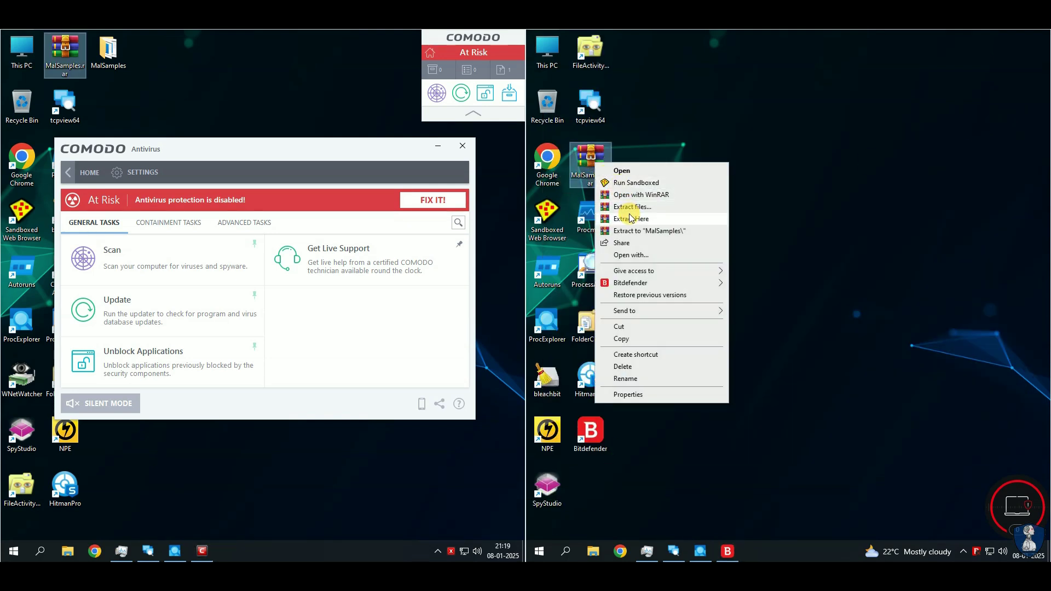
pyautogui.click(632, 218)
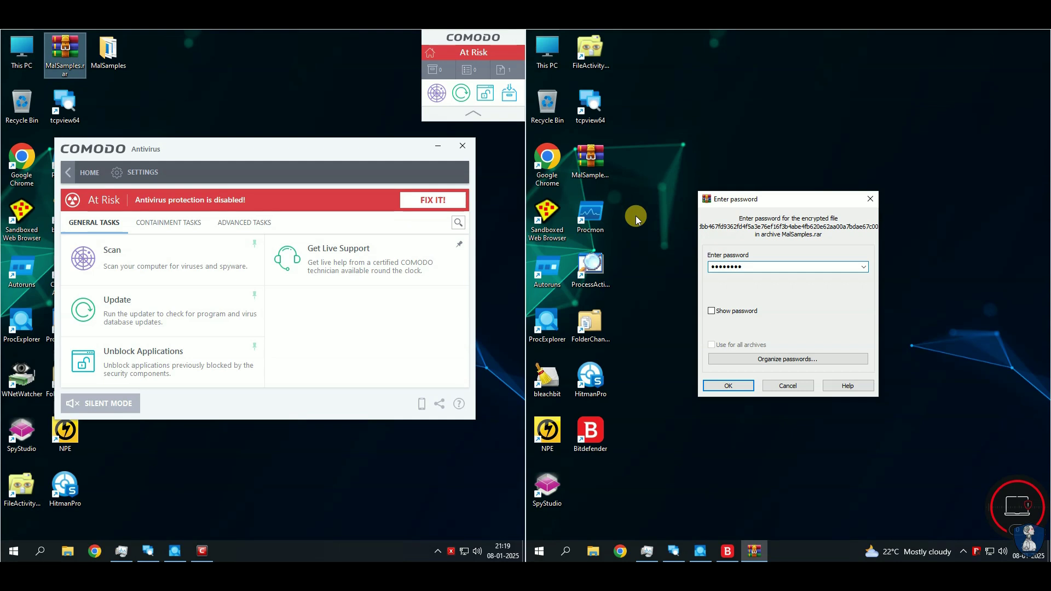
pyautogui.click(728, 386)
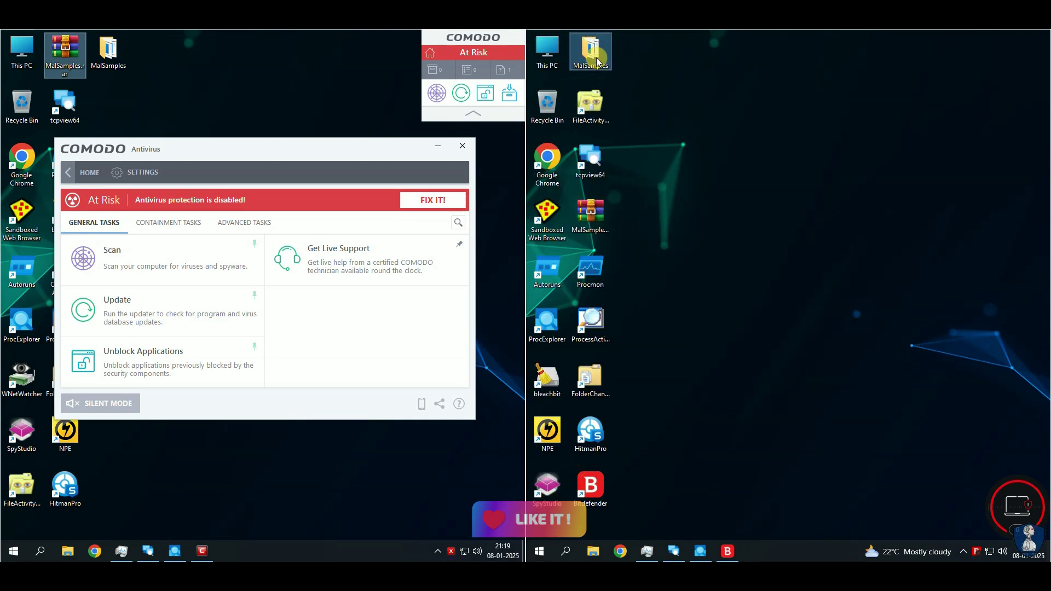
# - Compare the MalSamples folder contents on both machines down to MalTester2.exe, minimizing Comodo, and close both folder windows
pyautogui.doubleClick(596, 58)
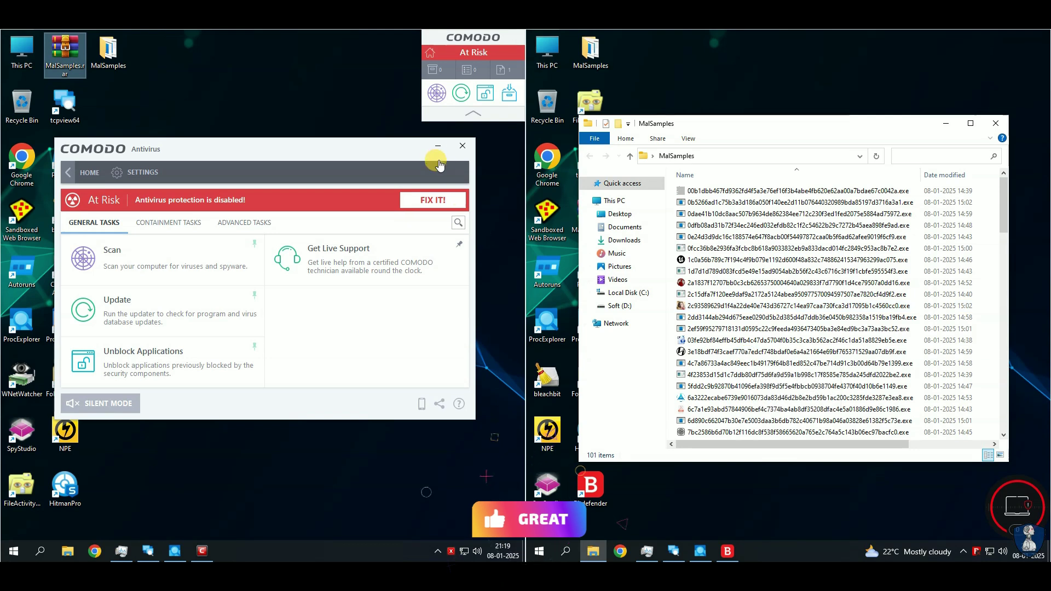
pyautogui.click(438, 145)
pyautogui.doubleClick(108, 50)
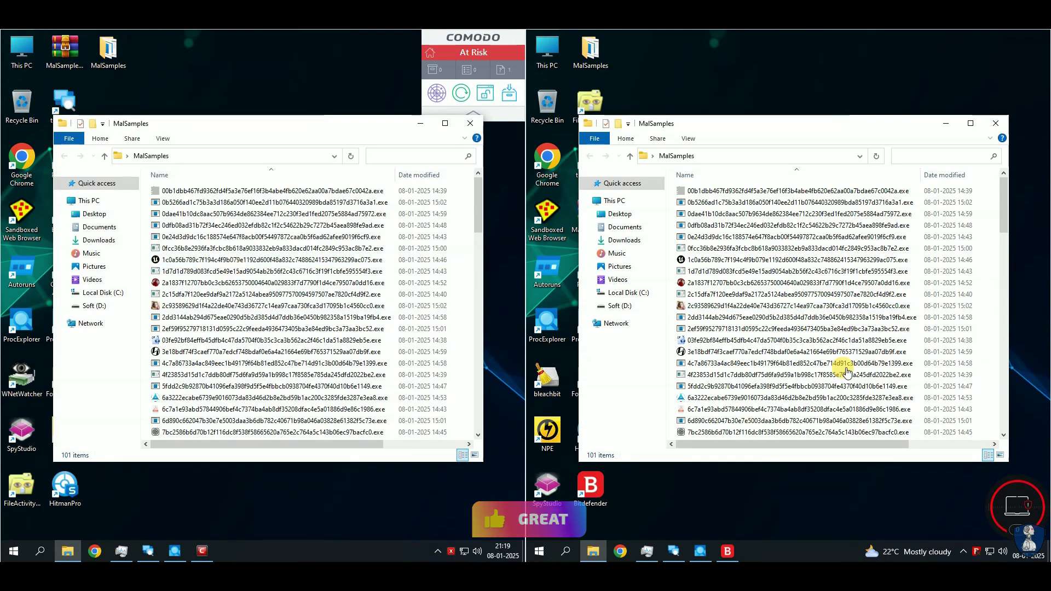
pyautogui.scroll(-20, 814, 343)
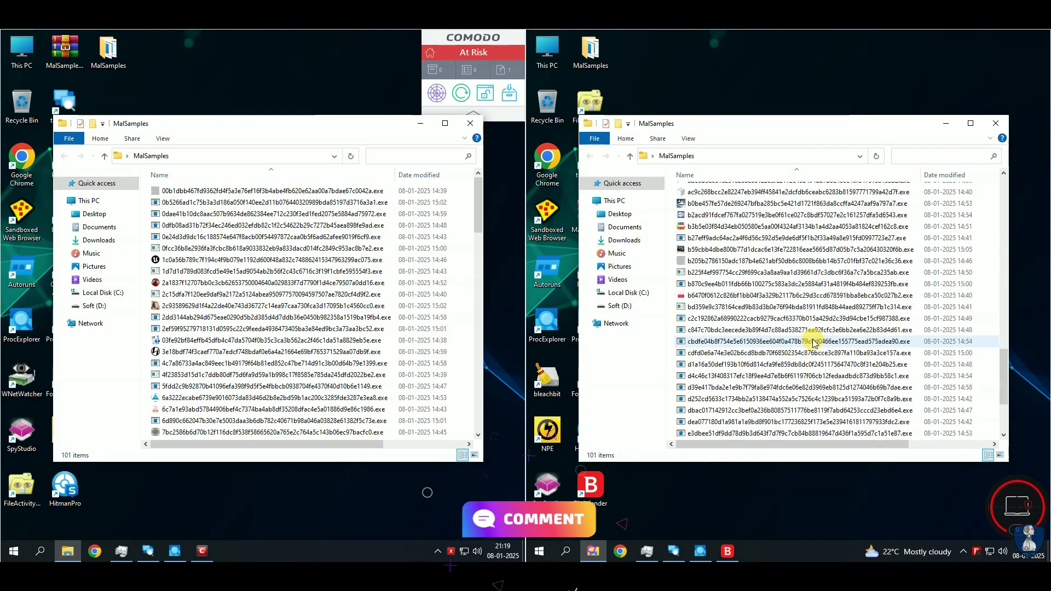
pyautogui.scroll(-4, 788, 361)
pyautogui.scroll(-20, 479, 411)
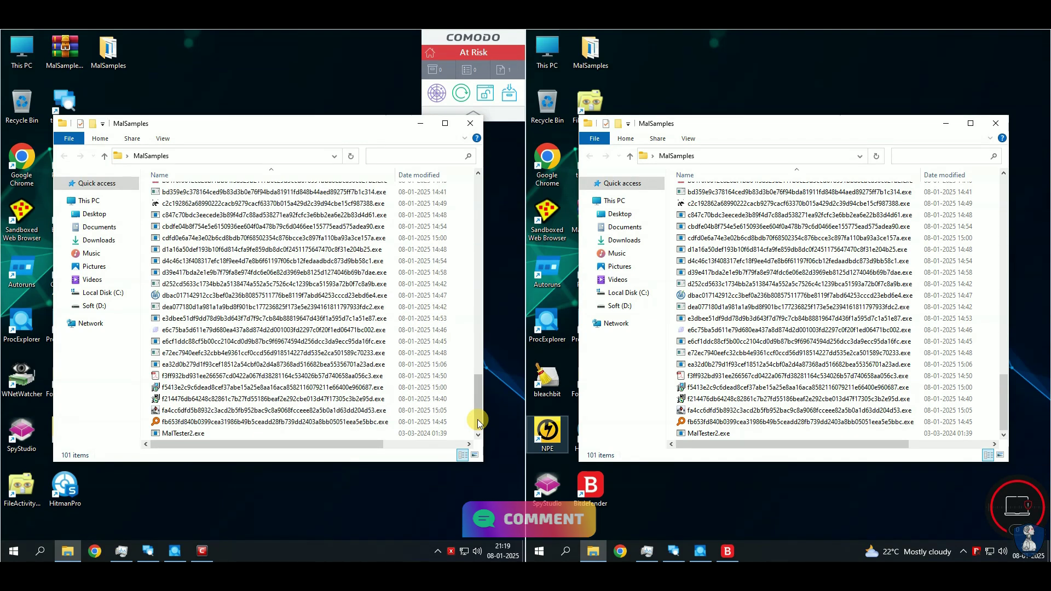
pyautogui.scroll(2, 281, 356)
pyautogui.scroll(-2, 284, 366)
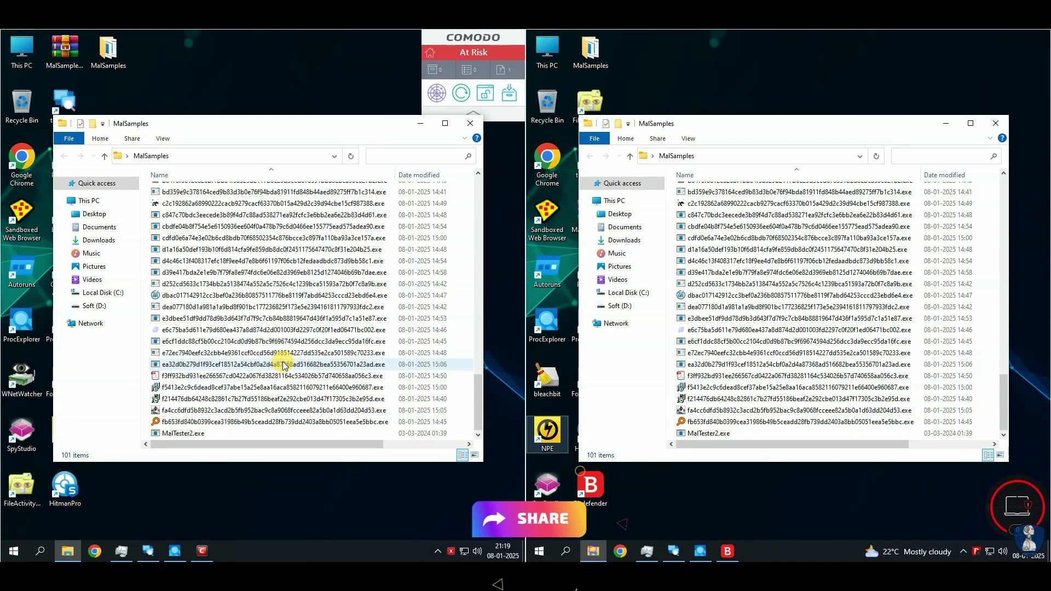
pyautogui.scroll(20, 281, 364)
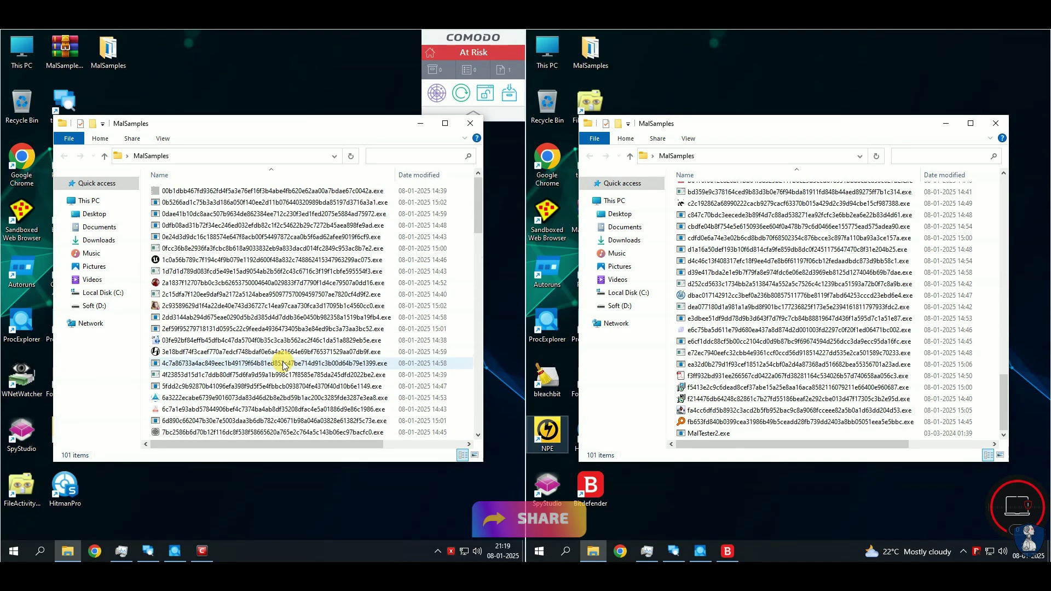
pyautogui.hotkey('alt', 'F4')
pyautogui.hotkey('alt', 'F4')
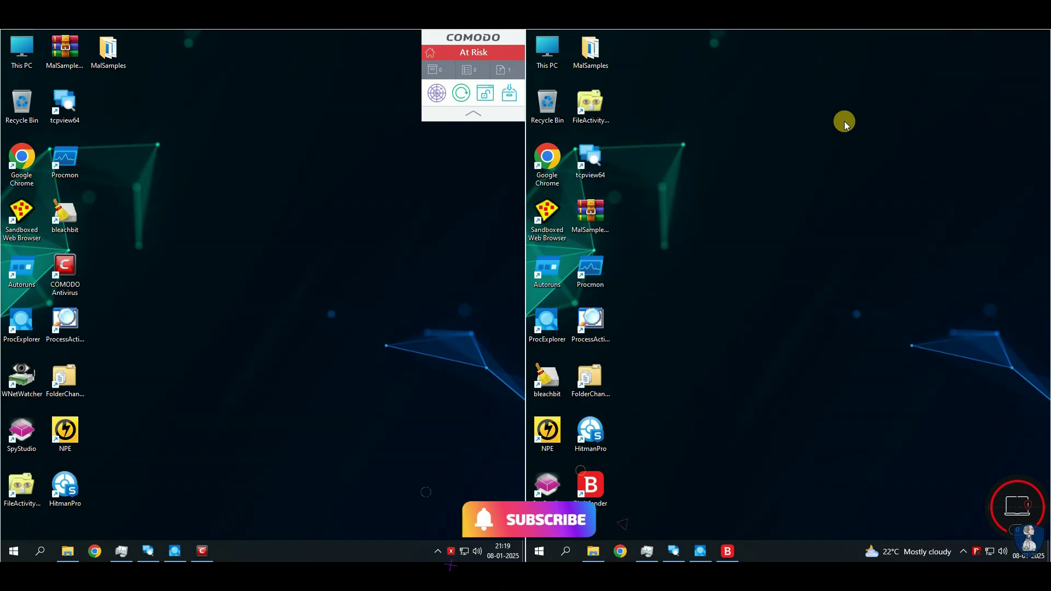
# - Bring up TCPView, Process Explorer and Task Manager on both machines for live monitoring
pyautogui.click(682, 551)
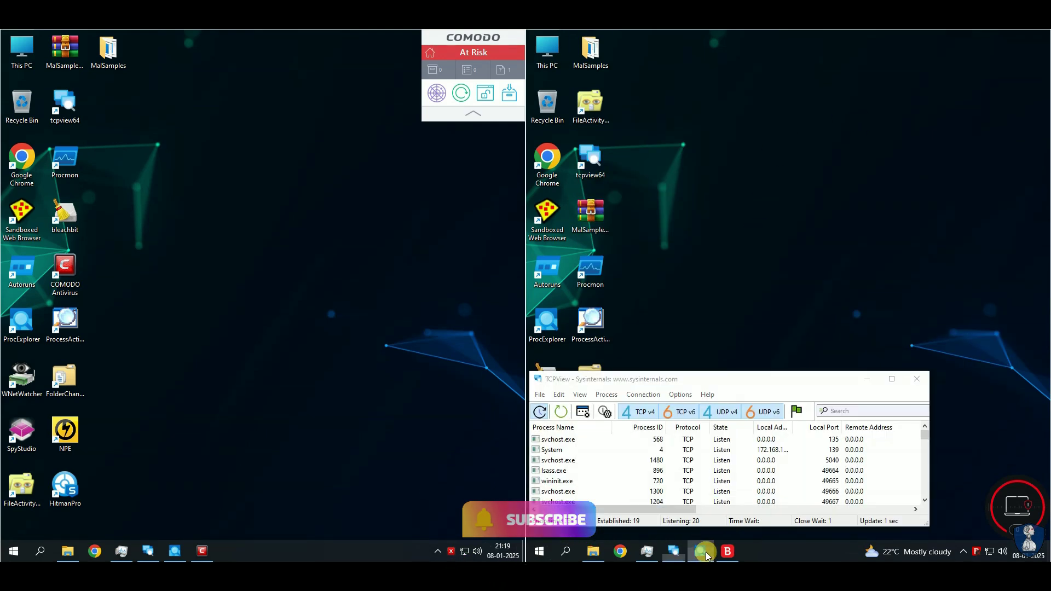
pyautogui.click(705, 552)
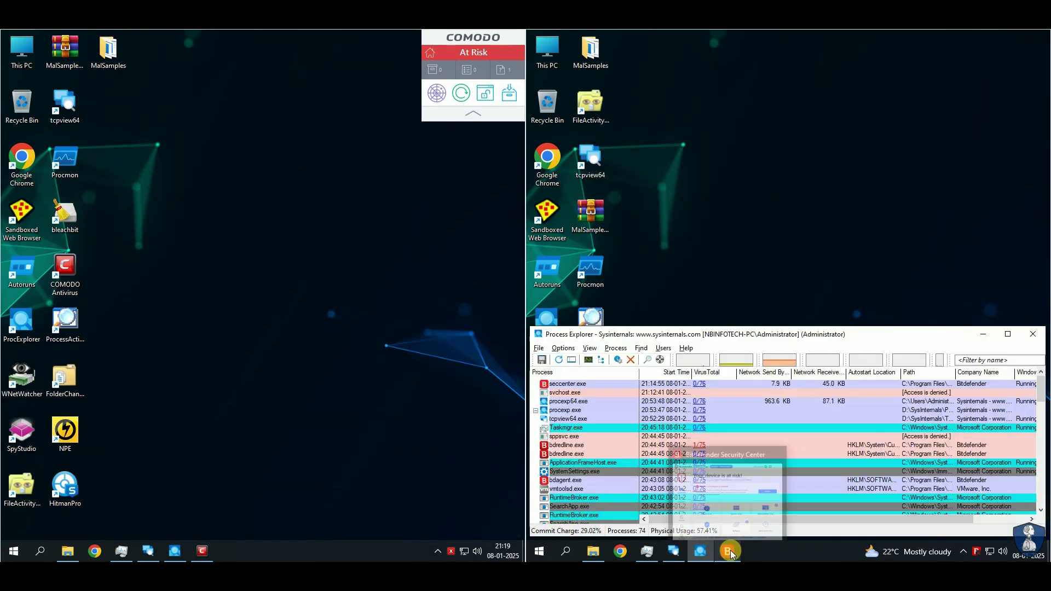
pyautogui.click(647, 552)
pyautogui.click(178, 551)
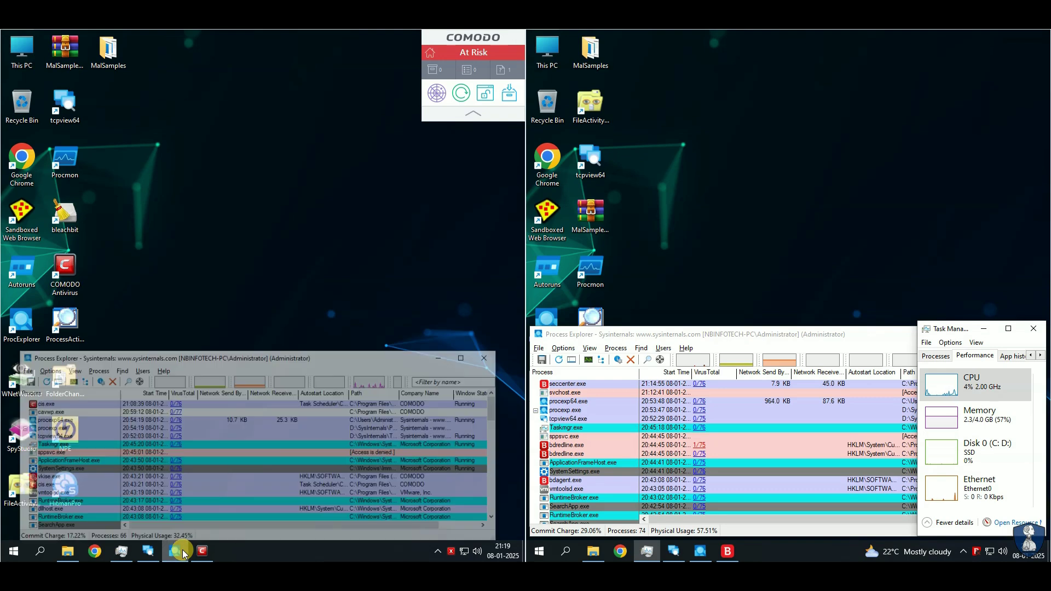
pyautogui.click(148, 549)
pyautogui.click(122, 552)
pyautogui.click(122, 552)
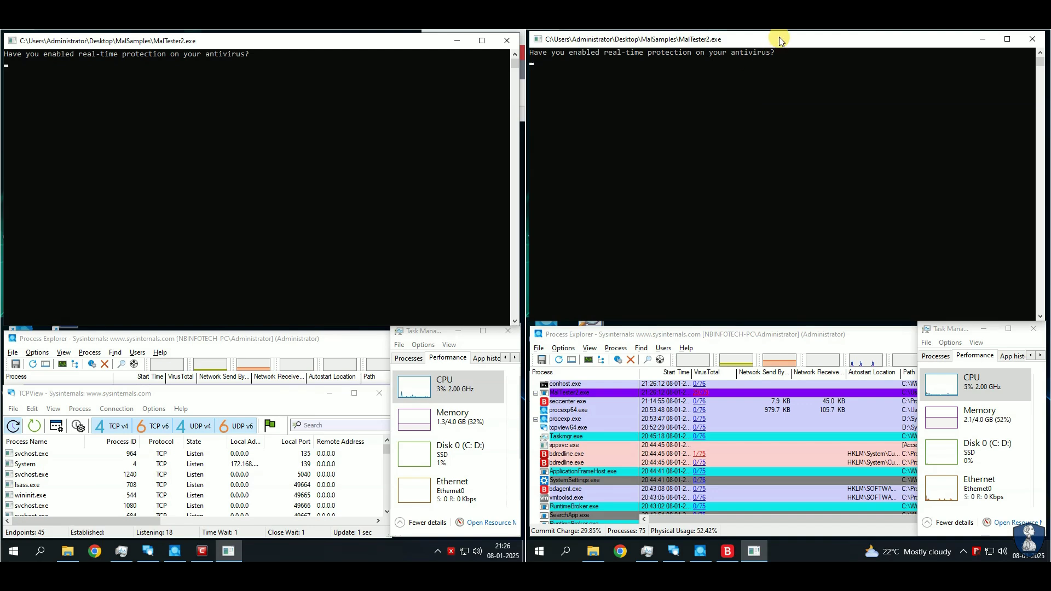
# - Dismiss the Task Manager options unchanged and bring Process Explorer to the front on both machines
pyautogui.click(959, 342)
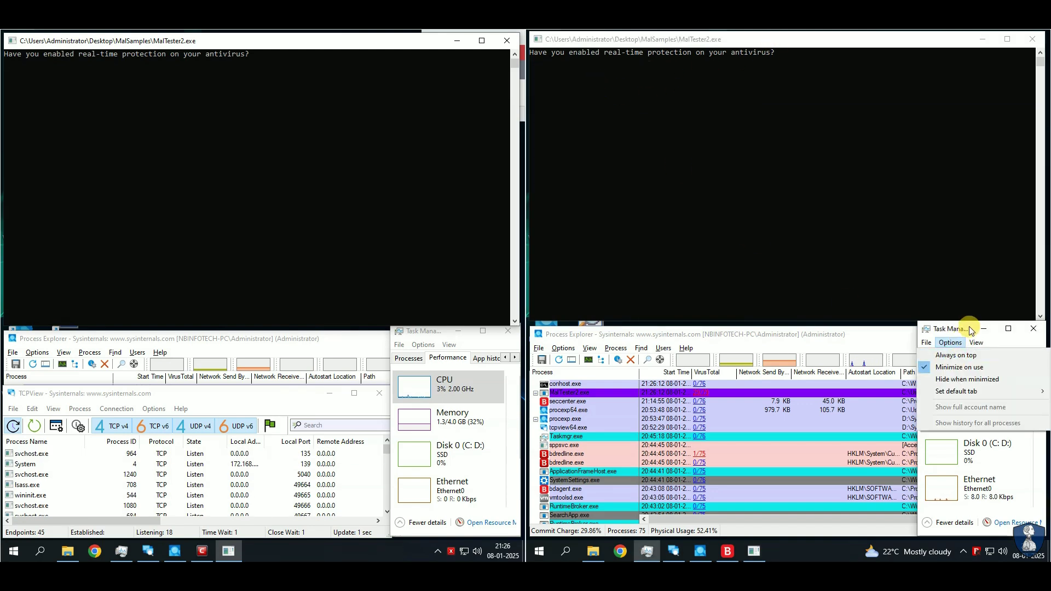
pyautogui.click(971, 331)
pyautogui.click(846, 331)
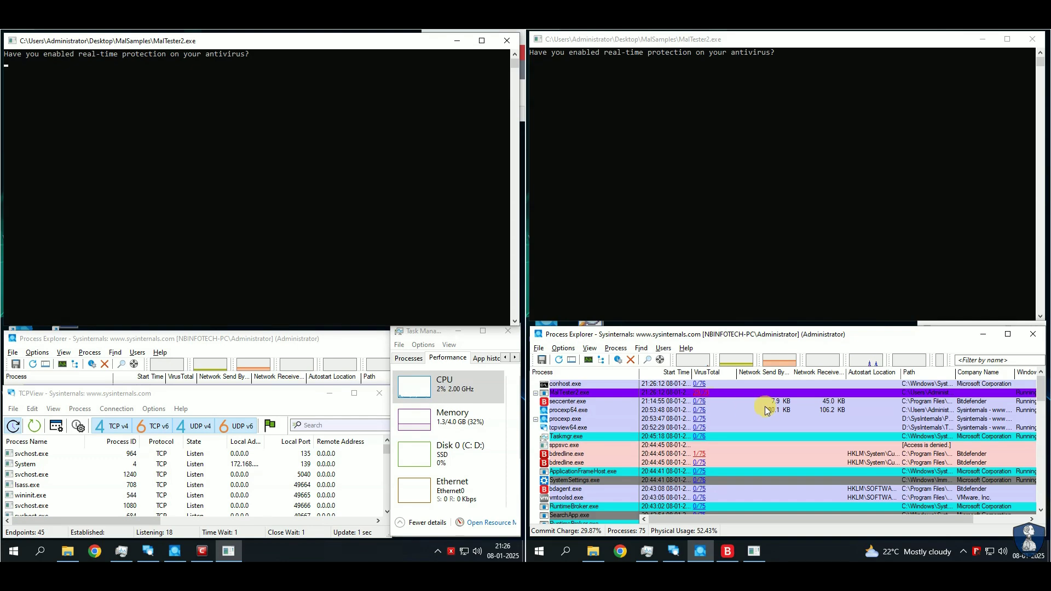
pyautogui.click(332, 351)
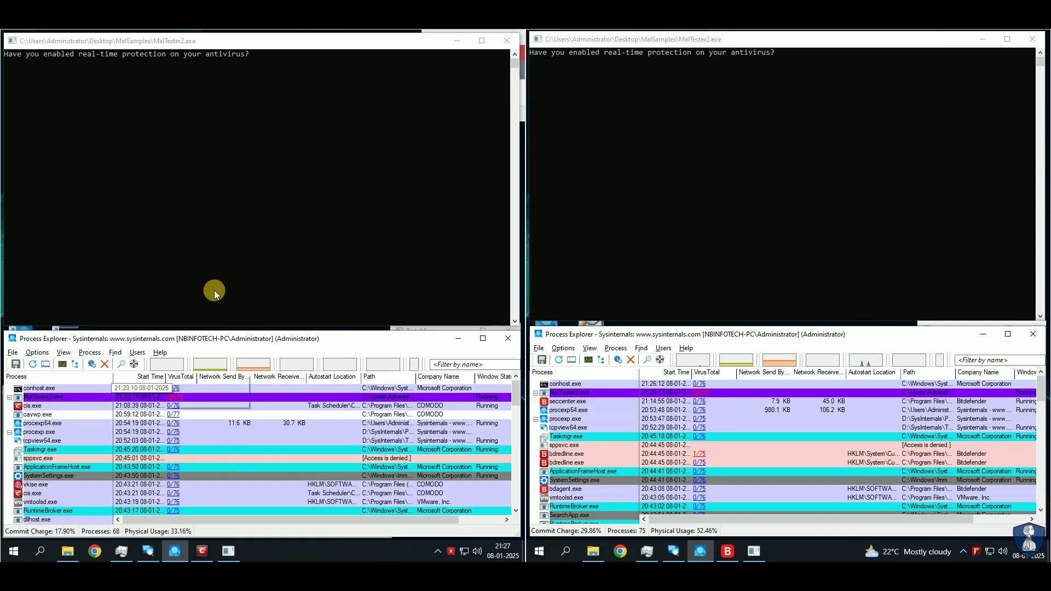
# - Show the Pictures folder on the first machine, shrink its window over Process Explorer, and minimize it
pyautogui.click(67, 551)
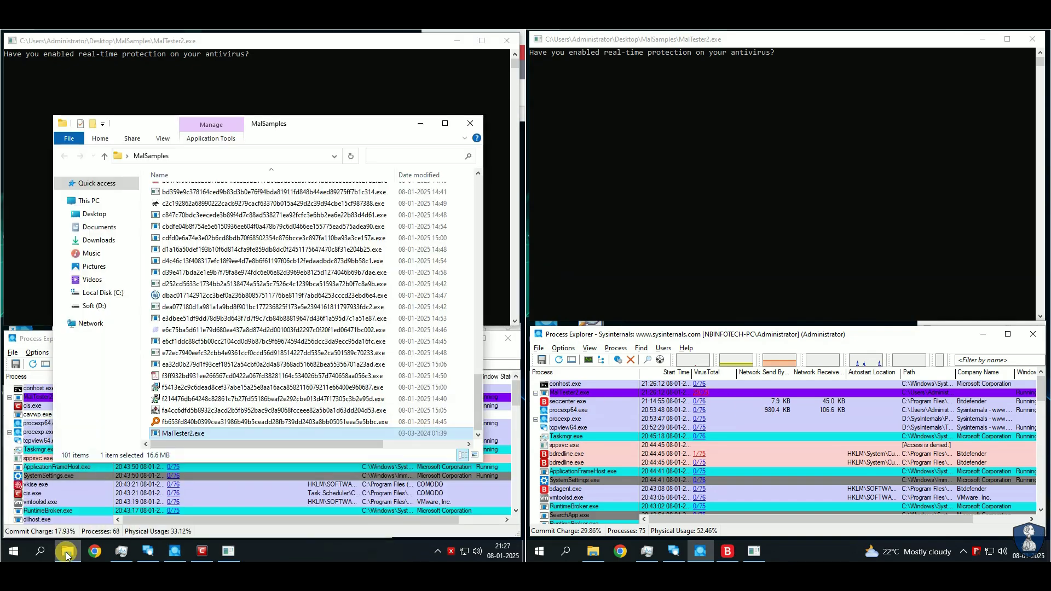
pyautogui.click(90, 266)
pyautogui.moveTo(52, 113); pyautogui.dragTo(217, 333)
pyautogui.moveTo(349, 343); pyautogui.dragTo(157, 399)
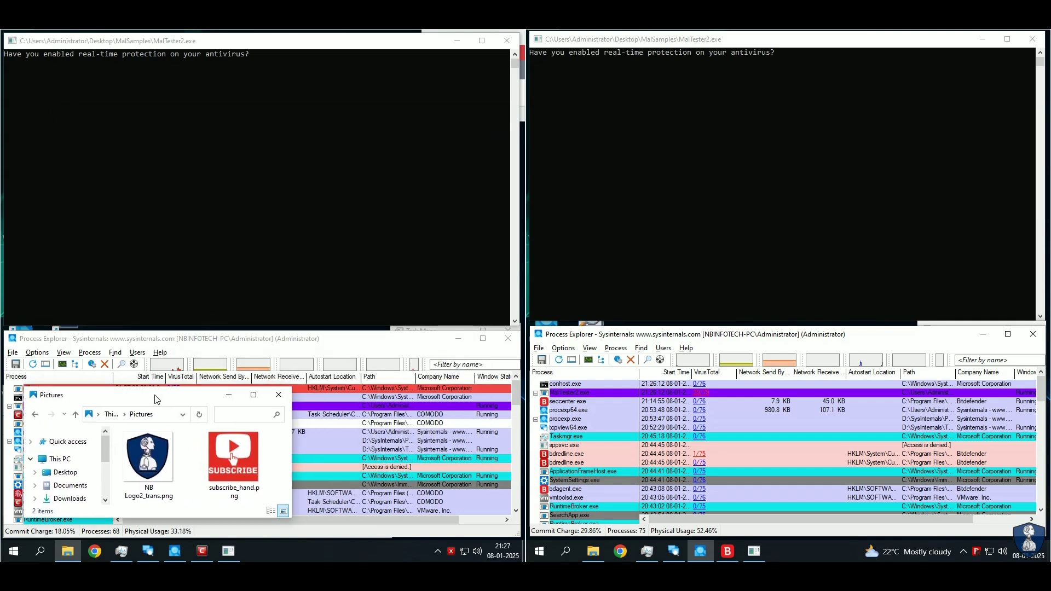
pyautogui.click(229, 395)
# - Show the Documents folder containing TestFile.txt on the second machine, shrink and reposition its window, and minimize it
pyautogui.moveTo(593, 551)
pyautogui.click(596, 517)
pyautogui.click(624, 225)
pyautogui.moveTo(578, 113); pyautogui.dragTo(750, 335)
pyautogui.click(870, 395)
pyautogui.rightClick(870, 395)
pyautogui.click(891, 366)
pyautogui.moveTo(884, 346); pyautogui.dragTo(722, 405)
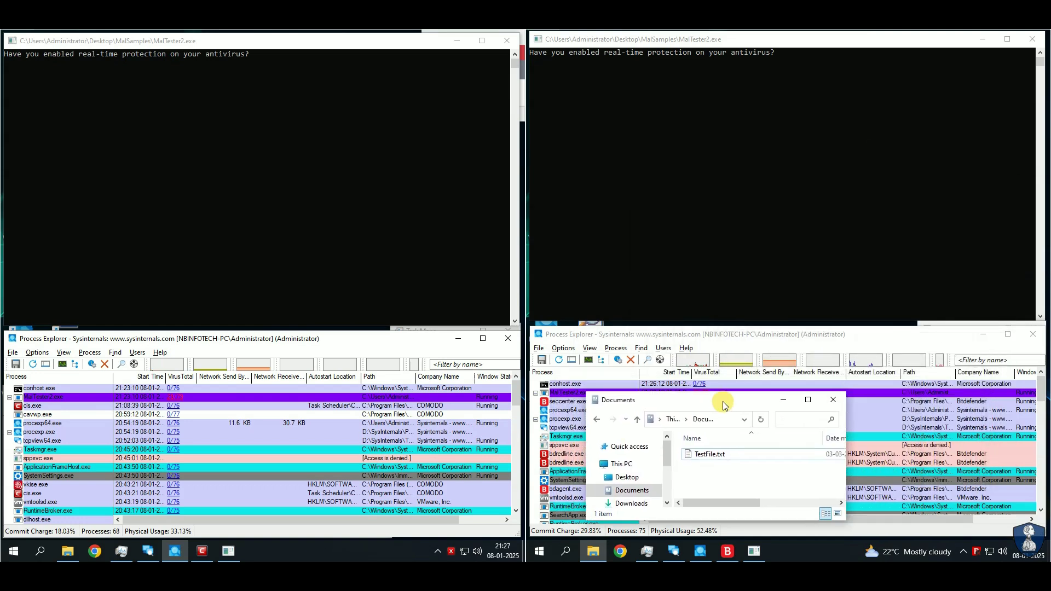
pyautogui.click(785, 402)
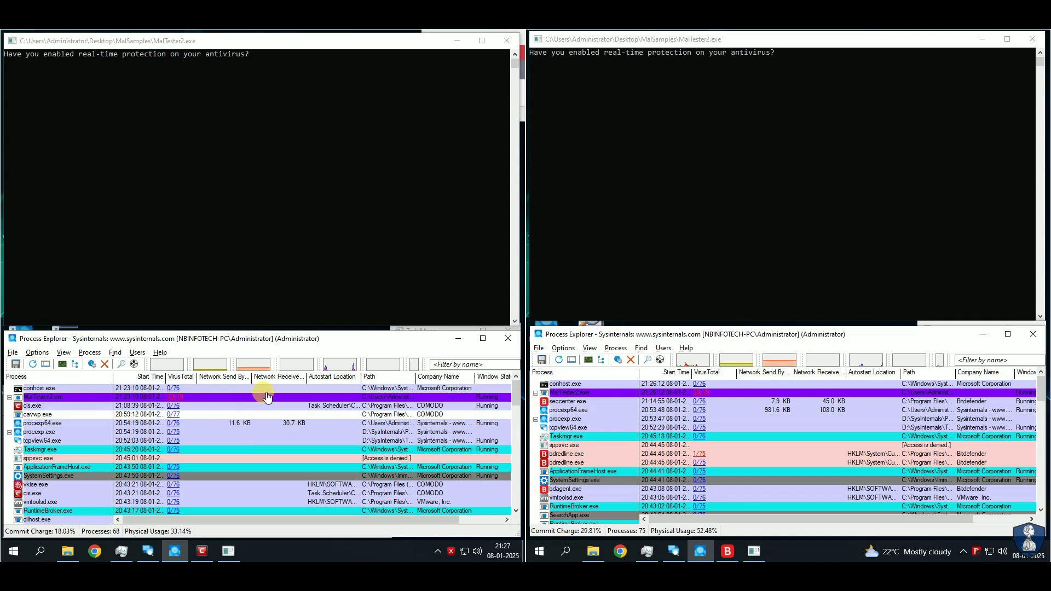
# - Bring the Task Manager performance view to the front on both machines
pyautogui.click(416, 332)
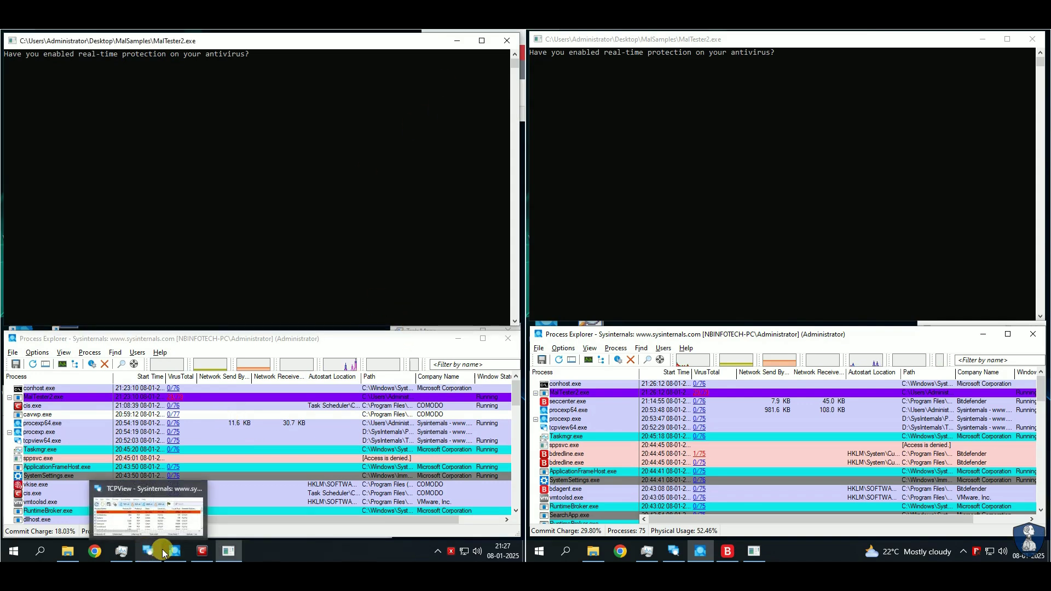
pyautogui.click(121, 552)
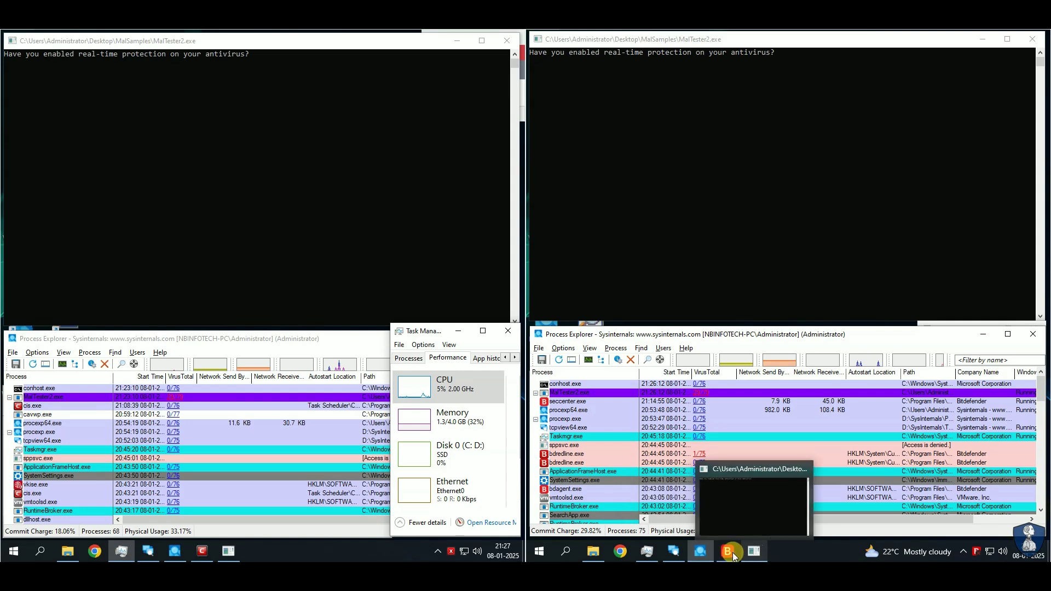
pyautogui.click(647, 552)
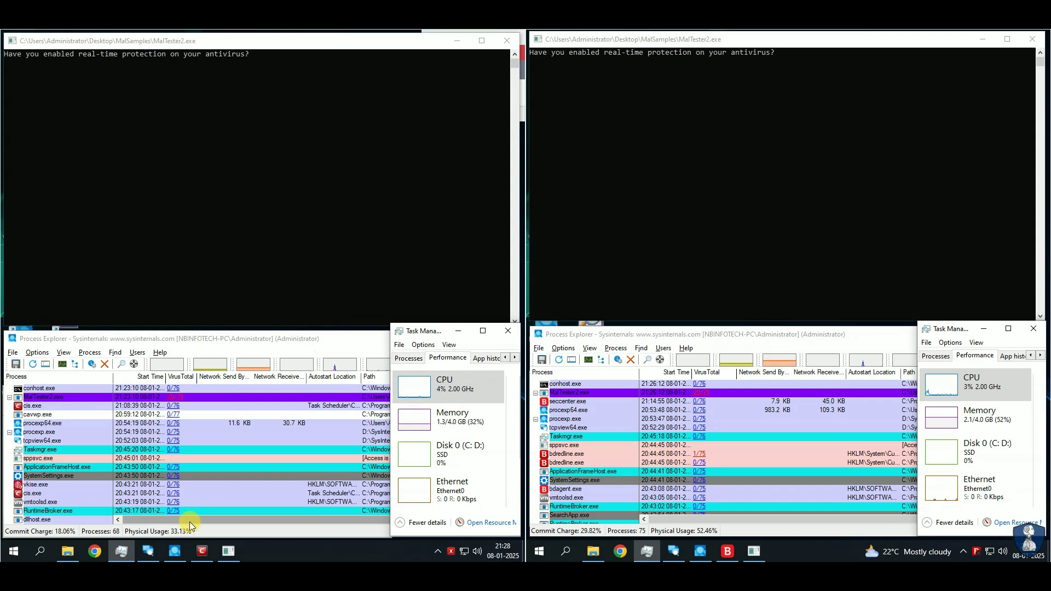
# - Restore Comodo's disabled protection, check its protection components on the home view, and close Comodo
pyautogui.click(202, 551)
pyautogui.click(426, 201)
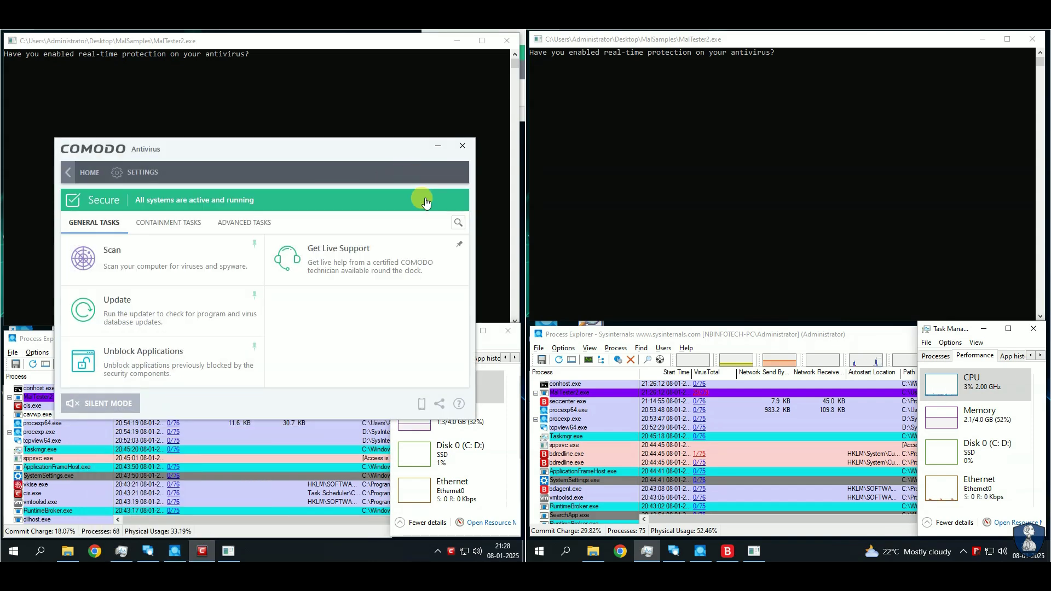
pyautogui.click(79, 174)
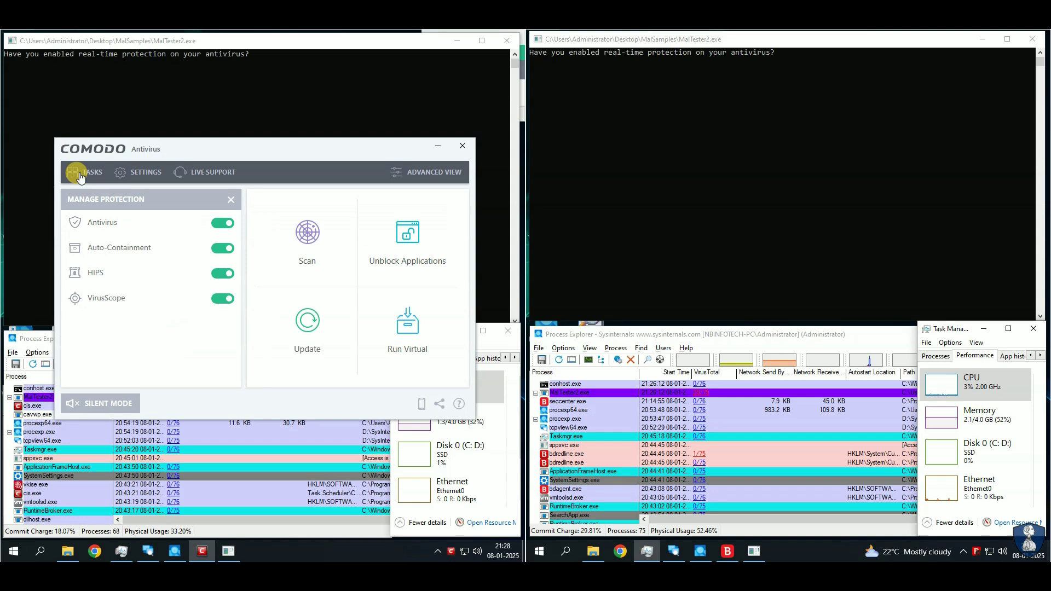
pyautogui.click(231, 200)
pyautogui.click(462, 145)
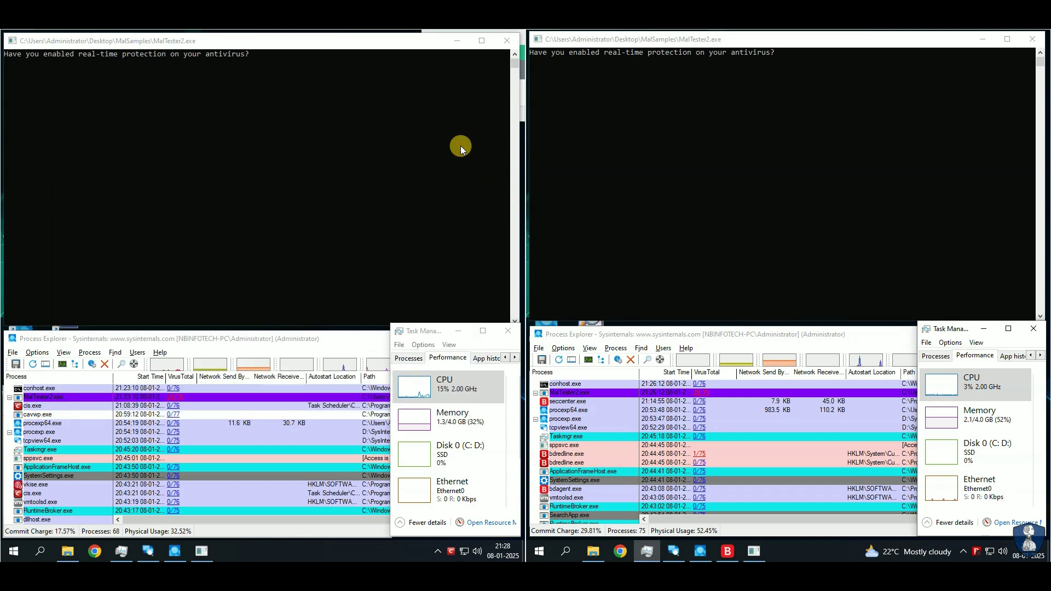
# - Turn Bitdefender's protection back on from its dashboard and close the window
pyautogui.click(731, 553)
pyautogui.click(956, 232)
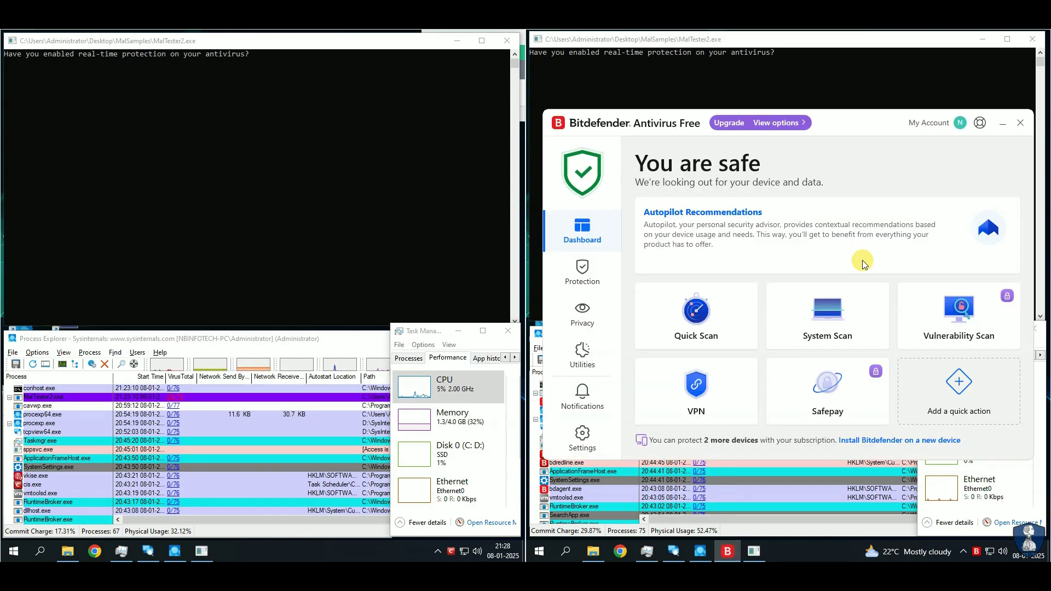
pyautogui.click(1020, 123)
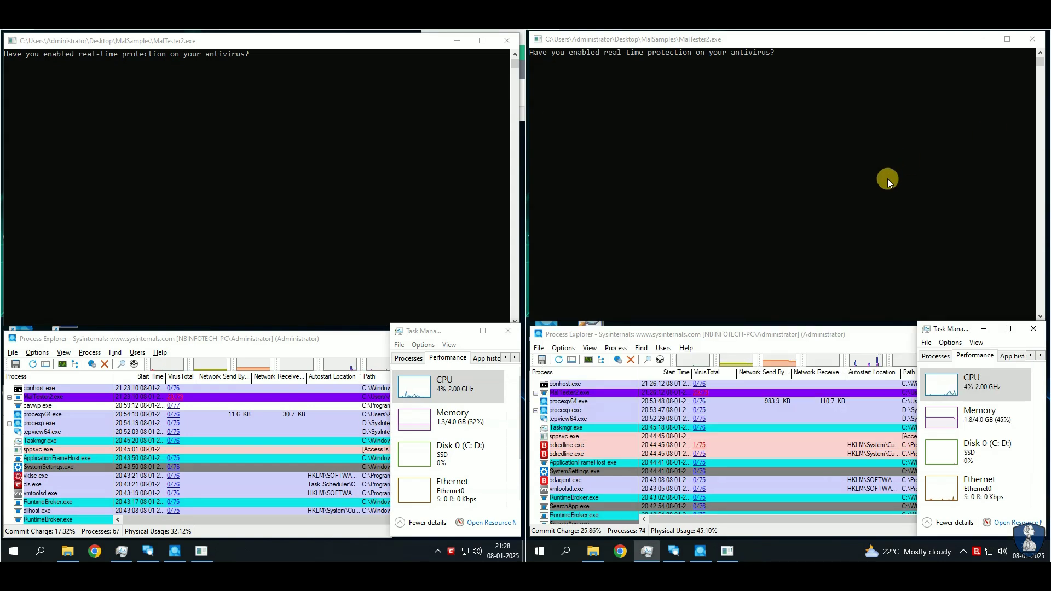
# - Start the MalTester2.exe malware run on both machines by answering "y" to the real-time protection question
pyautogui.click(258, 41)
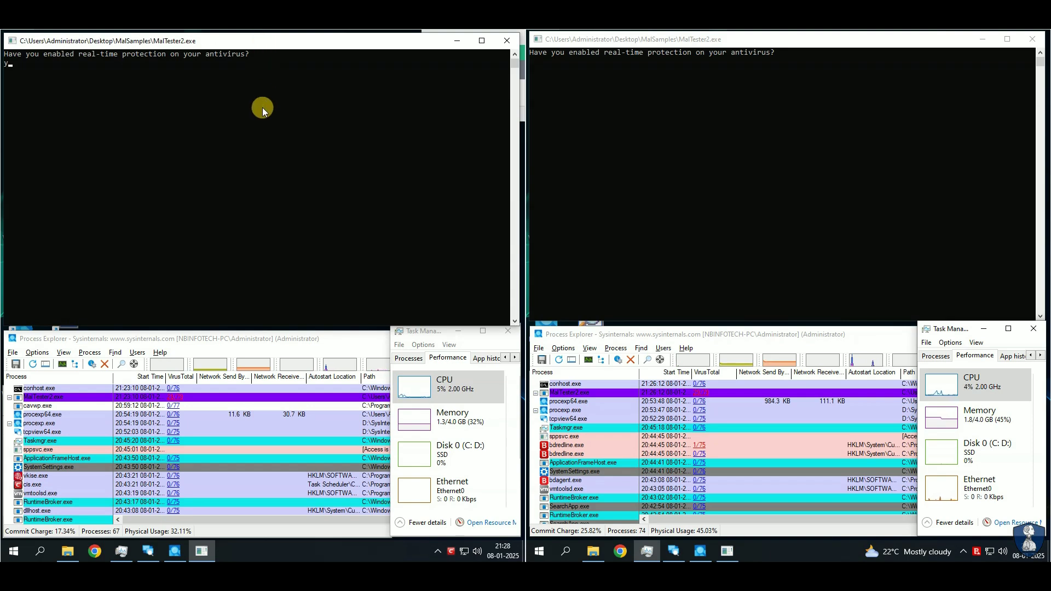
pyautogui.press('Return')
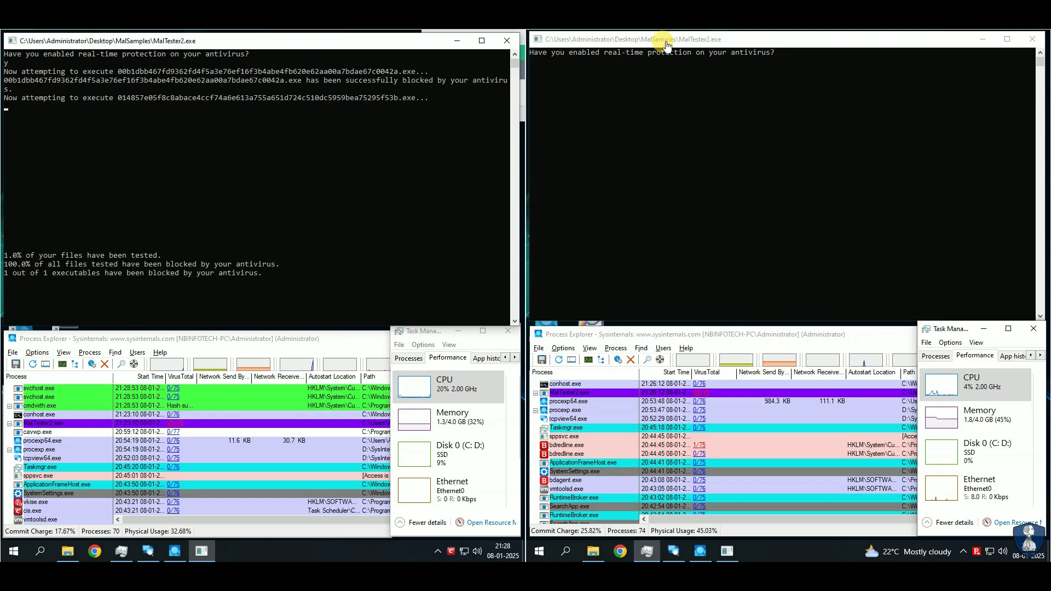
pyautogui.click(664, 40)
pyautogui.write('y')
pyautogui.press('Return')
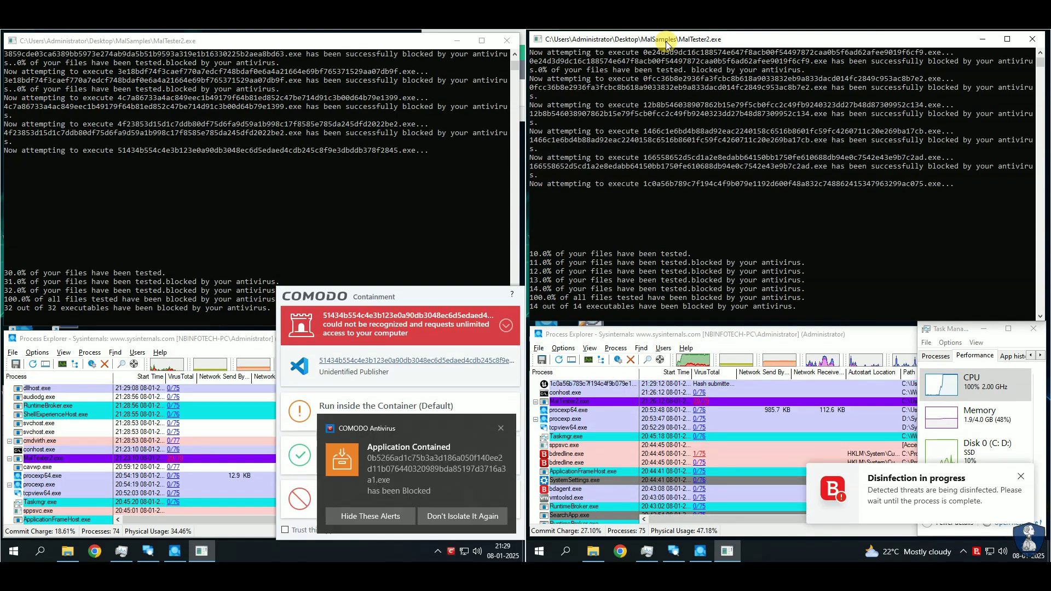
# - Block the unrecognized samples in Comodo's Containment alerts during the malware run
pyautogui.click(300, 498)
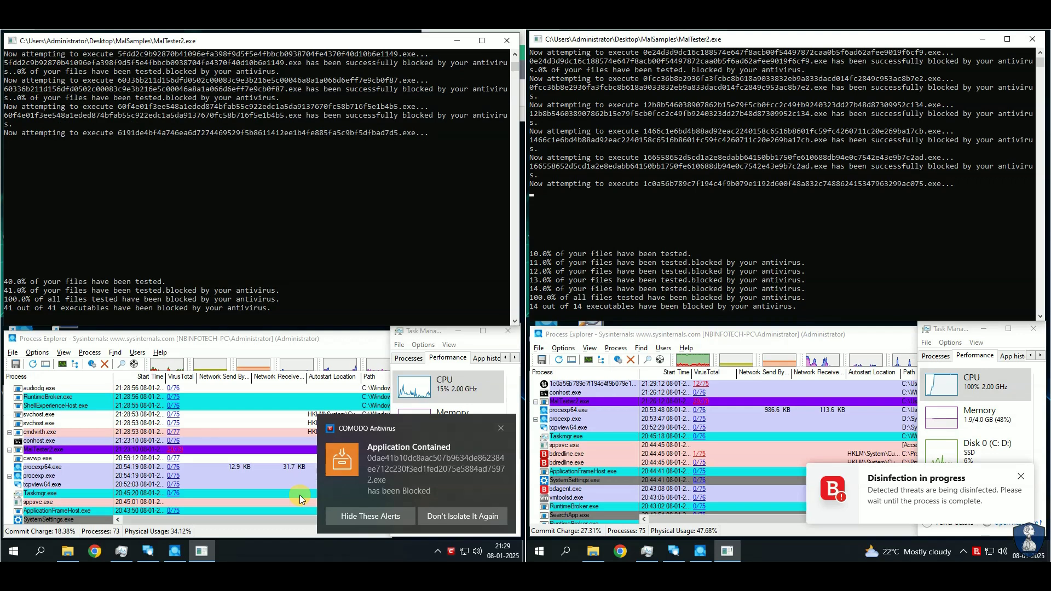
pyautogui.click(300, 495)
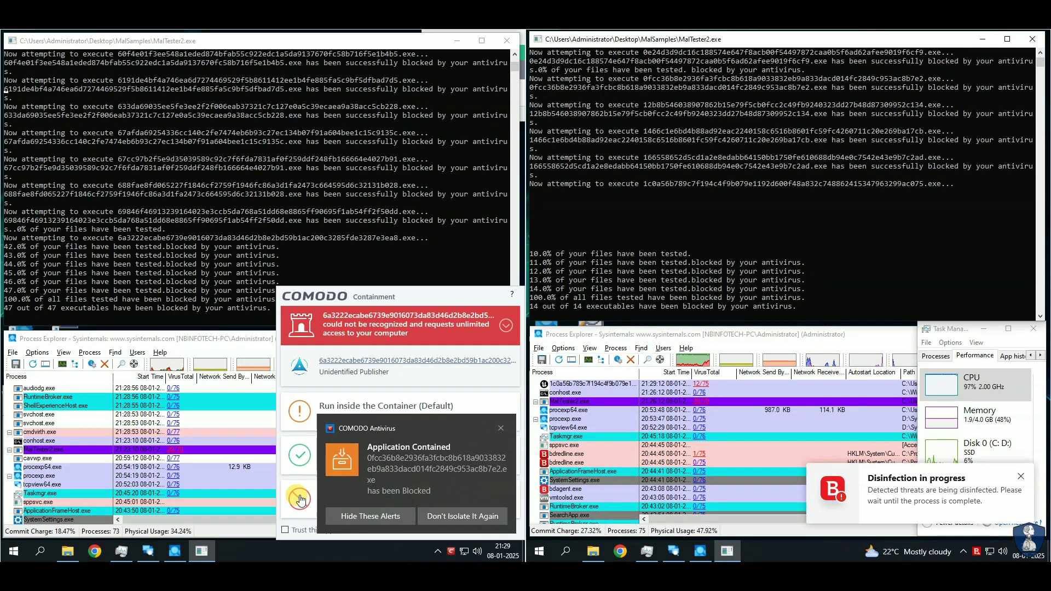
pyautogui.click(300, 498)
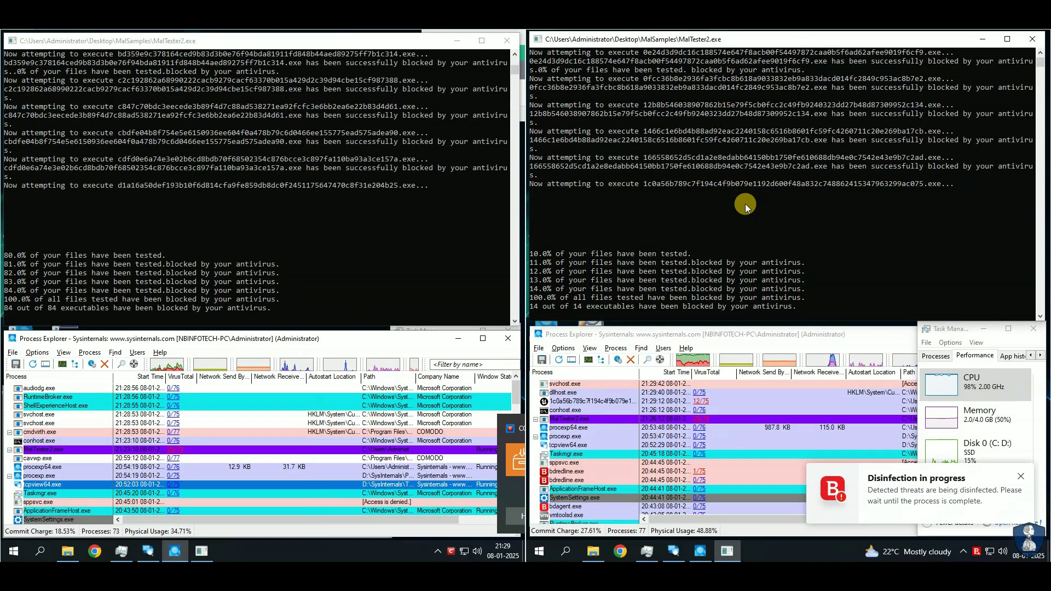
# - Check Process Explorer and Task Manager on the second machine, and dismiss the sample's NSIS Error dialog
pyautogui.click(838, 346)
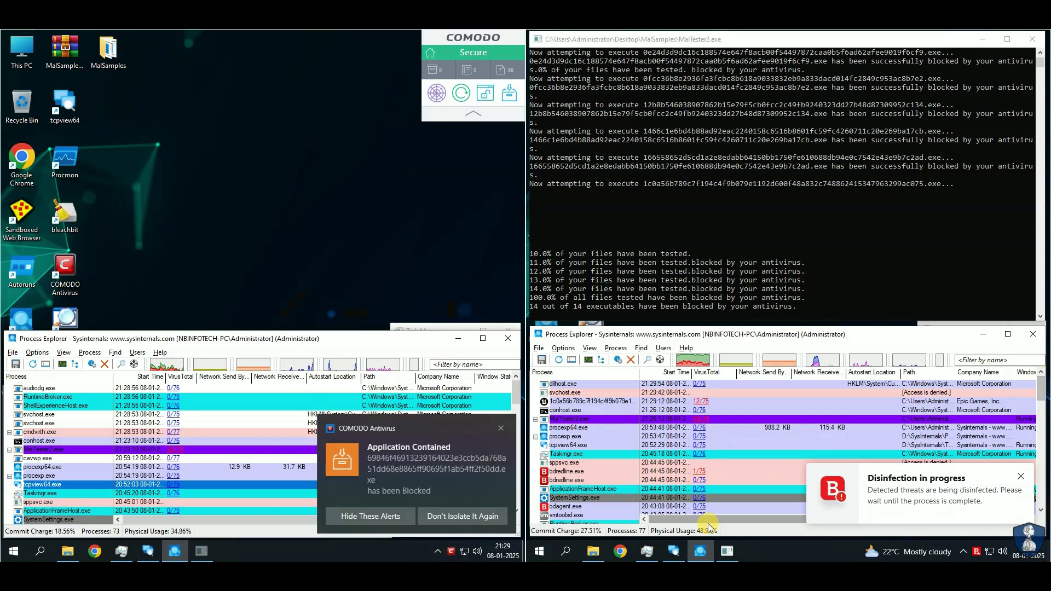
pyautogui.click(657, 549)
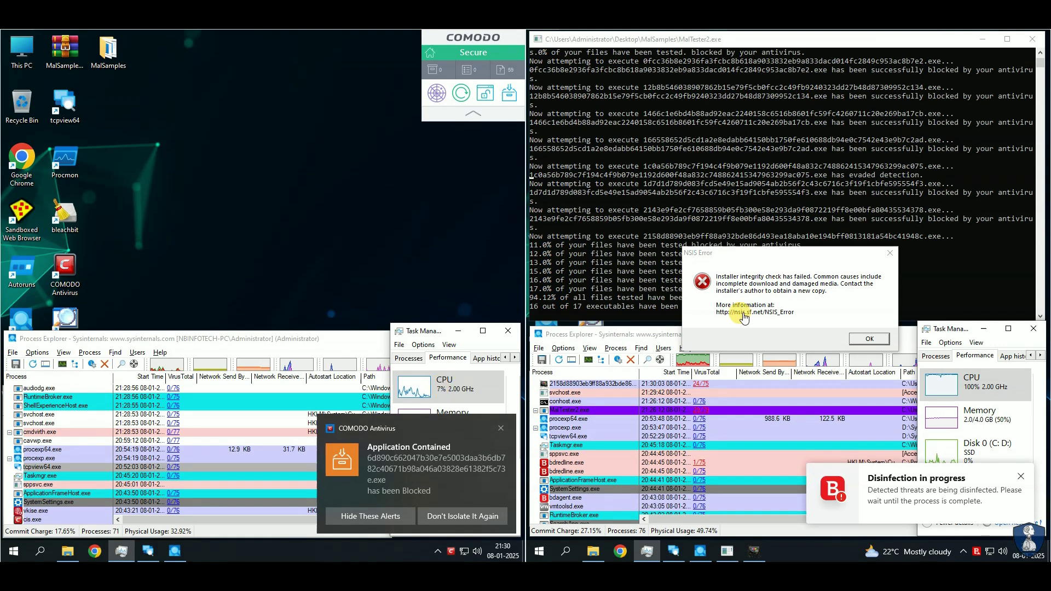
pyautogui.click(791, 297)
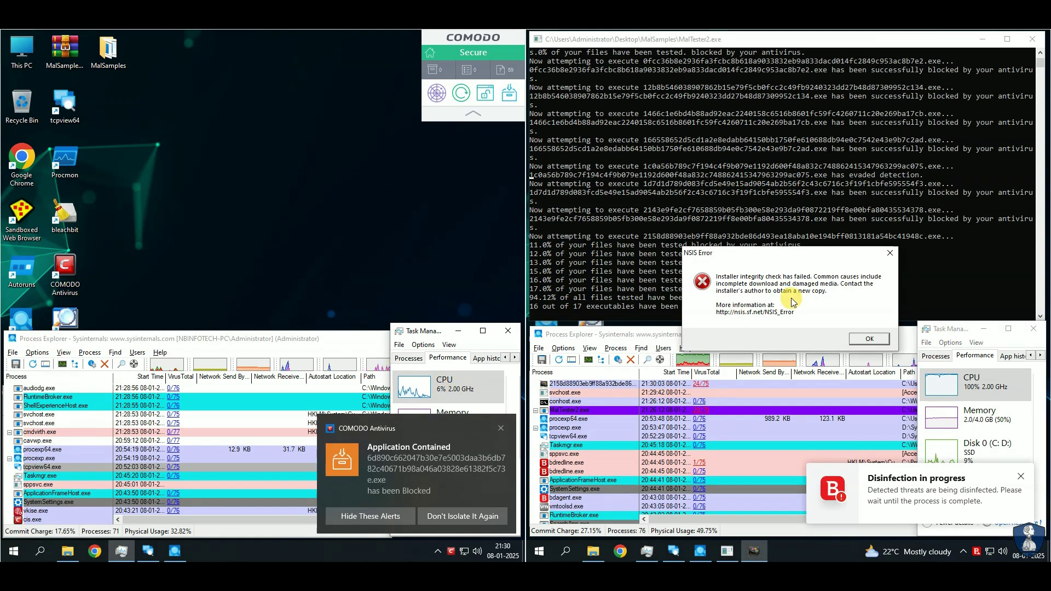
pyautogui.click(867, 340)
pyautogui.click(770, 340)
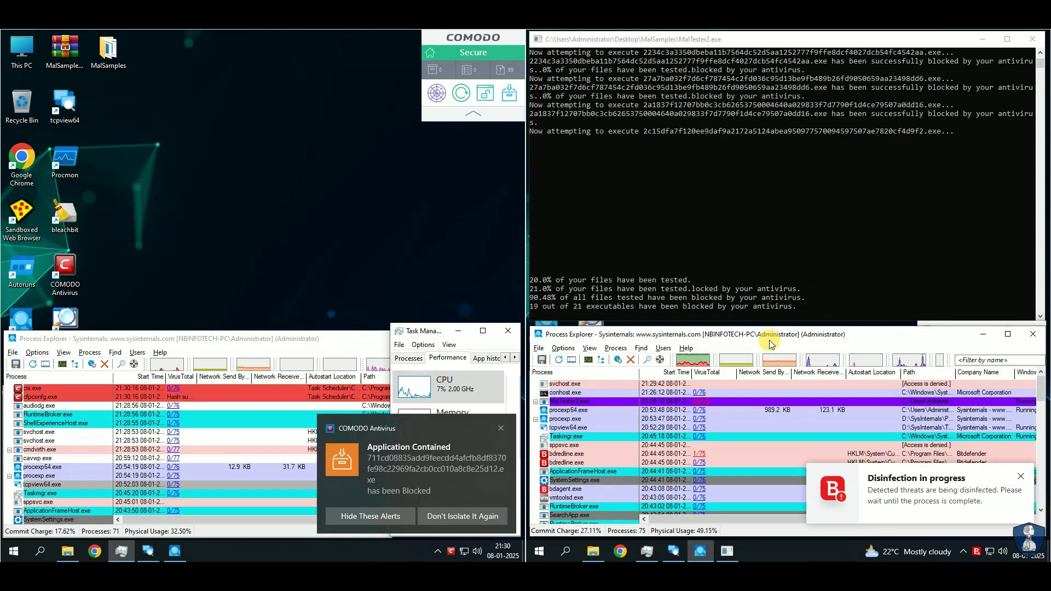
# - Examine the running processes on both machines, selecting the sample starting with 2ef59f in the second machine's Process Explorer
pyautogui.click(200, 365)
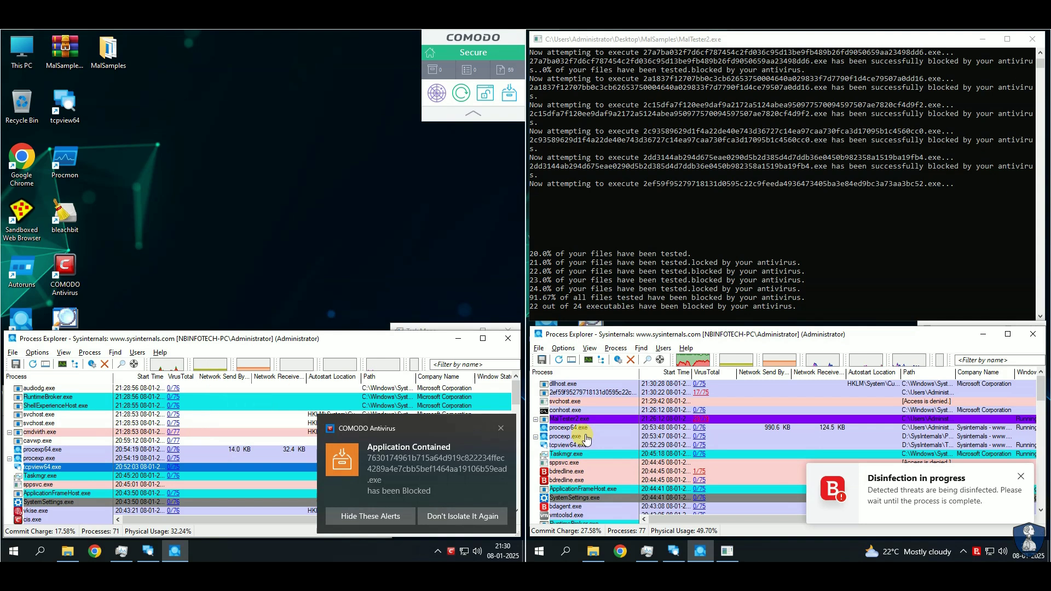
pyautogui.click(595, 391)
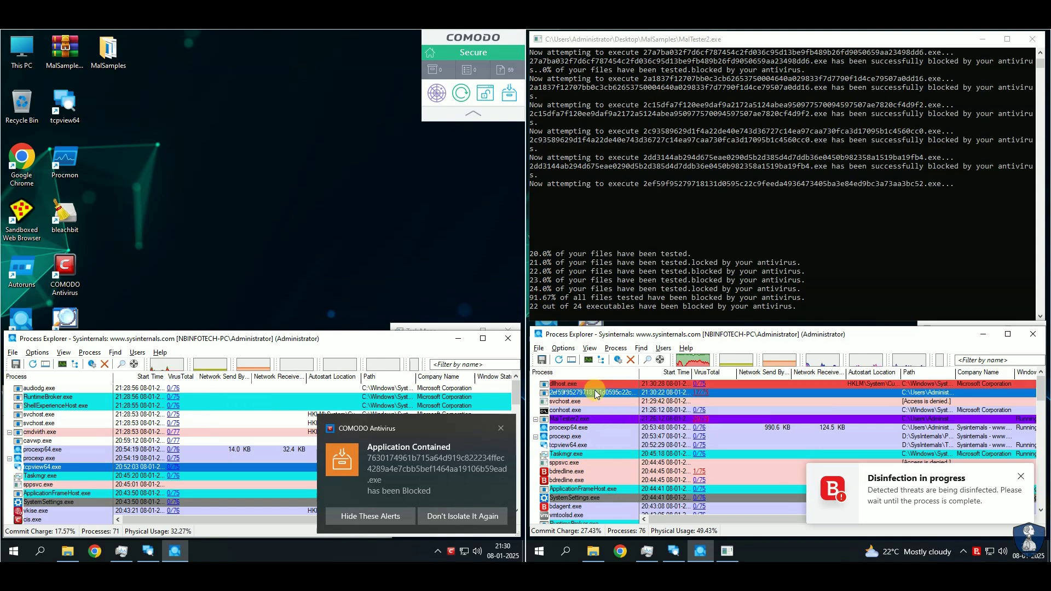
pyautogui.click(432, 332)
# - Show TCPView on both machines, move the first one above Process Explorer, and return to the second machine's Process Explorer
pyautogui.click(147, 553)
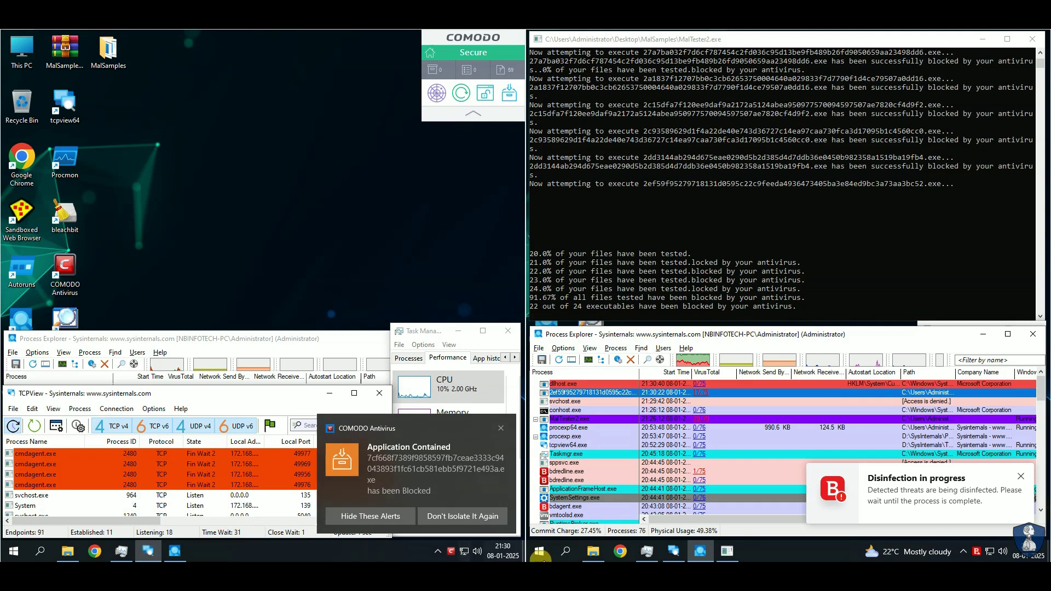
pyautogui.click(674, 551)
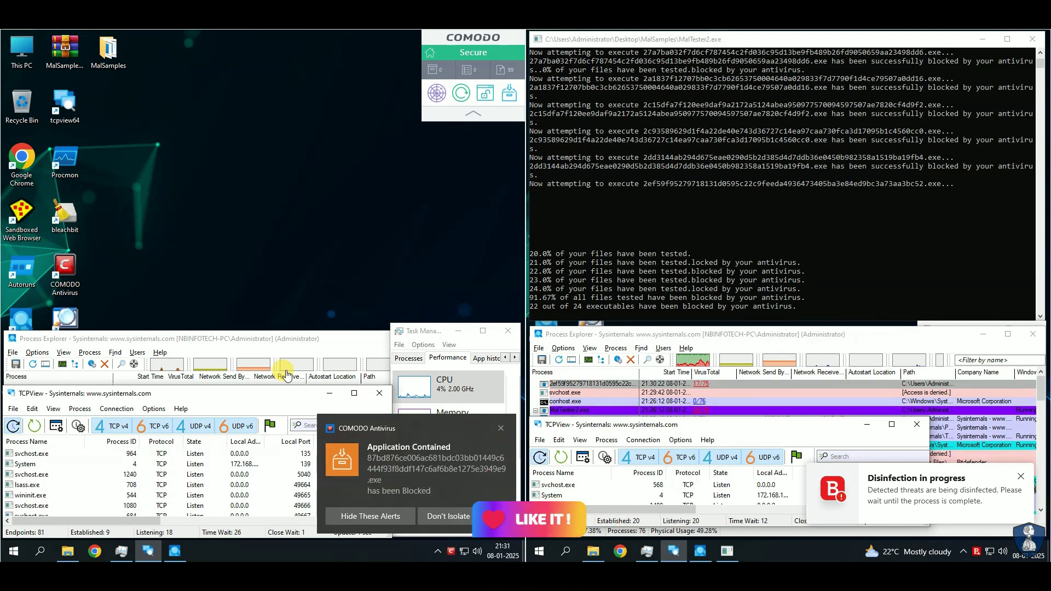
pyautogui.moveTo(221, 395); pyautogui.dragTo(217, 186)
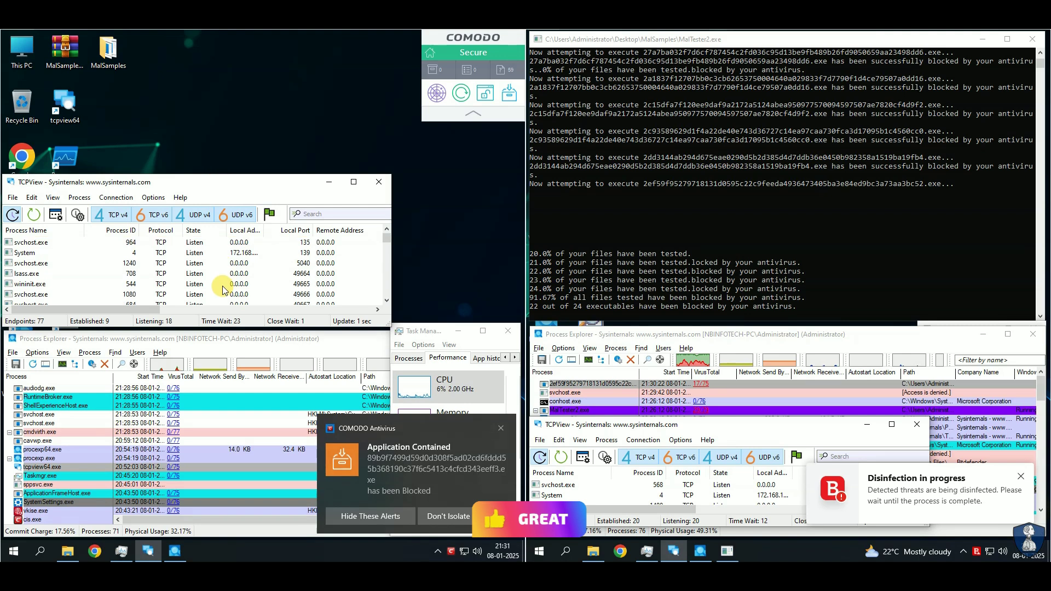
pyautogui.click(767, 341)
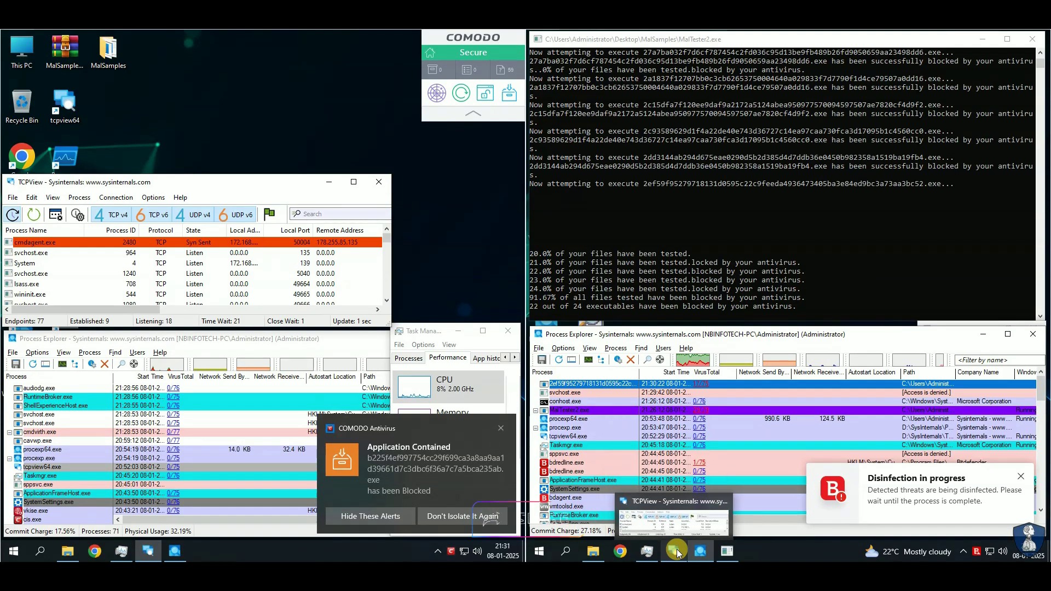
# - Show TCPView over the second machine's Process Explorer, and narrow the first machine's TCPView and move it over its Process Explorer
pyautogui.click(650, 481)
pyautogui.moveTo(756, 414); pyautogui.dragTo(882, 379)
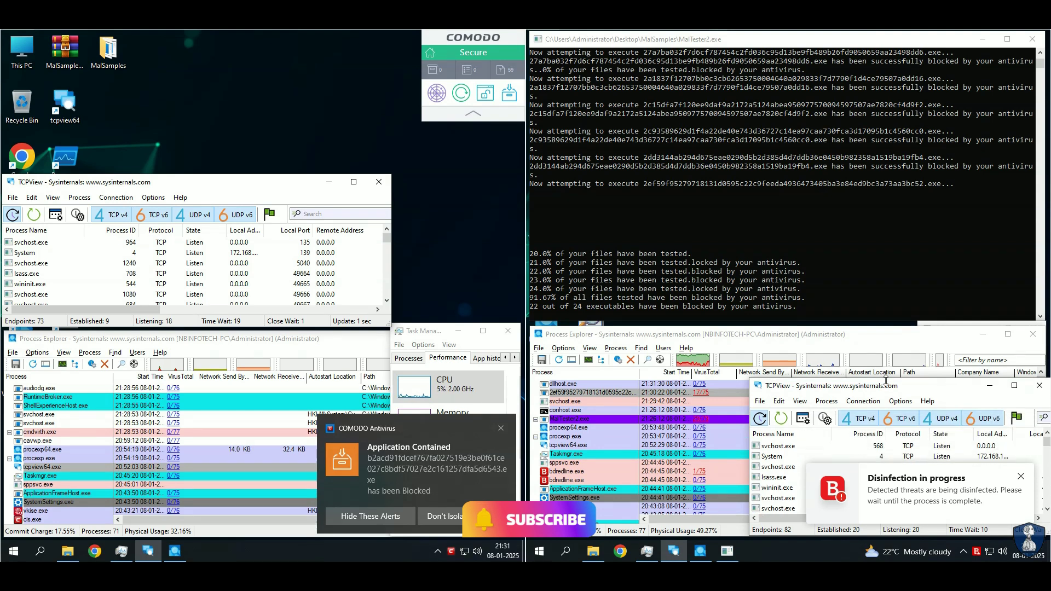
pyautogui.moveTo(390, 244); pyautogui.dragTo(202, 245)
pyautogui.moveTo(92, 188); pyautogui.dragTo(277, 375)
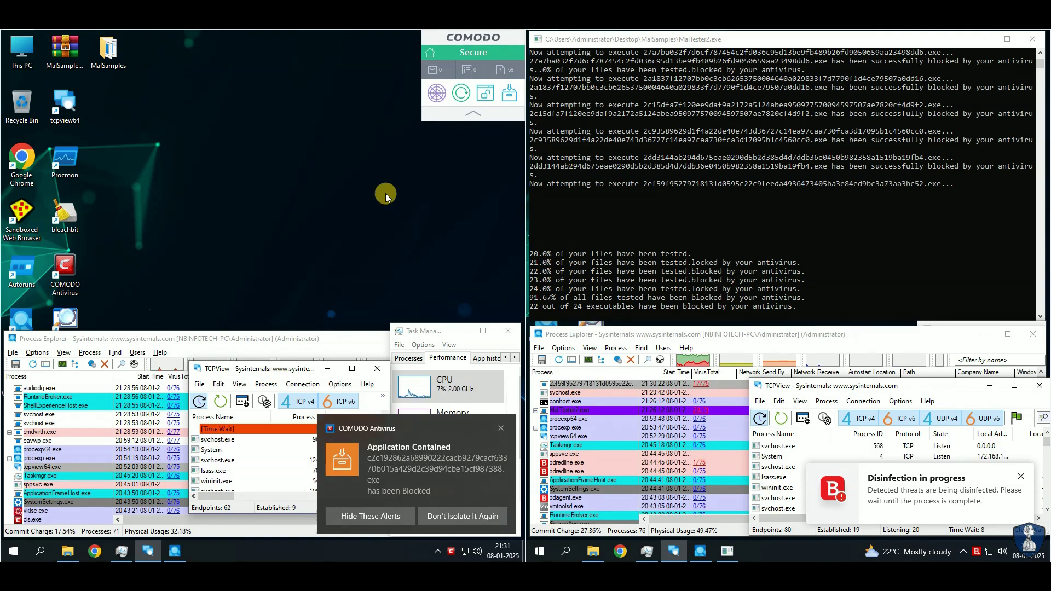
# - Kill the sample starting with 2ef59f in the second machine's Process Explorer and dismiss the NSIS Error dialog that follows
pyautogui.click(685, 383)
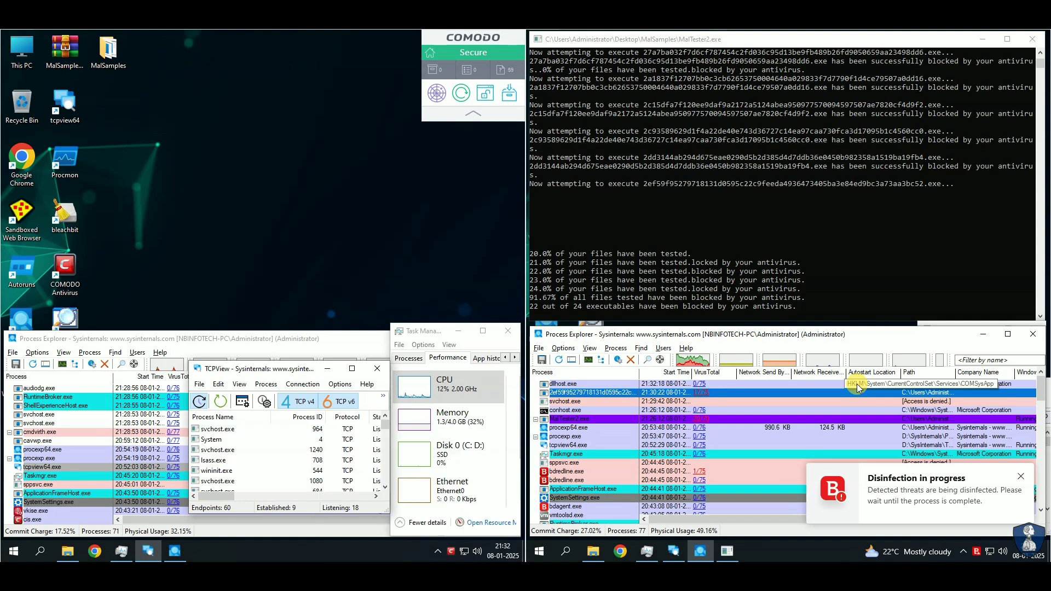
pyautogui.rightClick(728, 383)
pyautogui.click(754, 431)
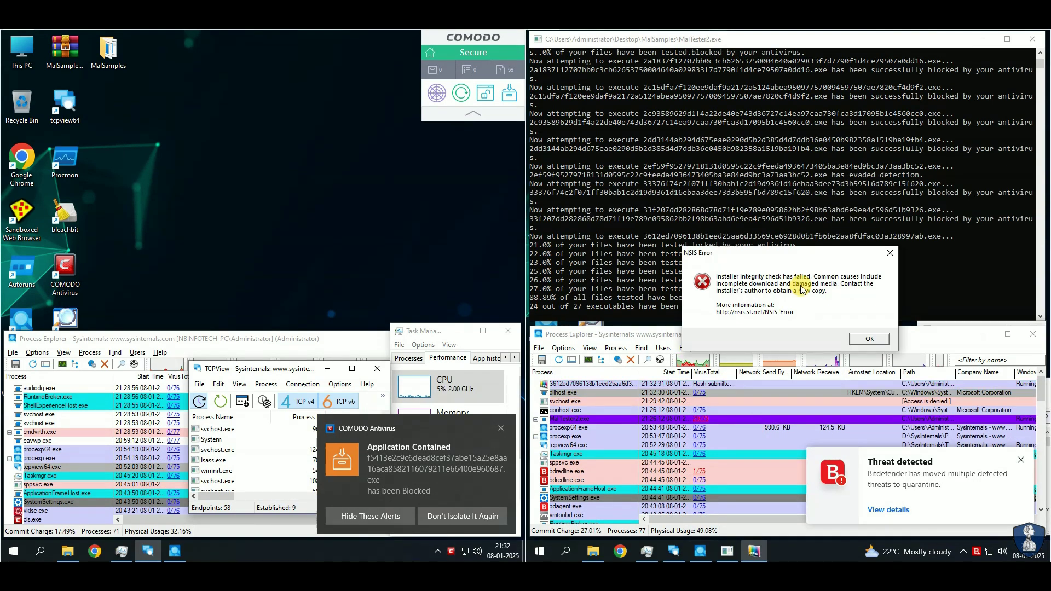
pyautogui.click(852, 338)
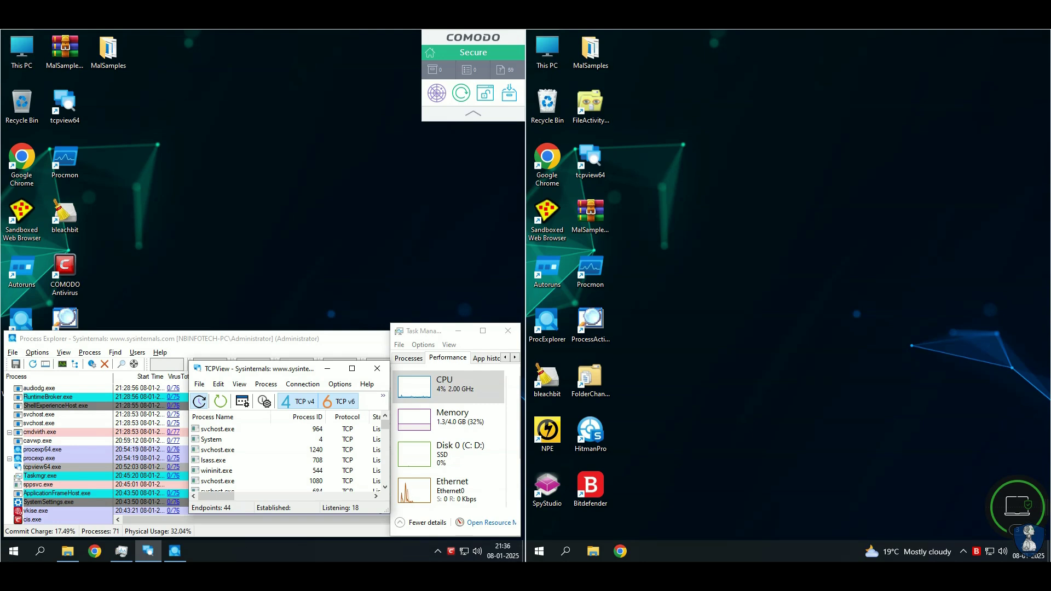
# - Refresh the second machine's desktop and open Task Manager to check its startup programs and performance
pyautogui.rightClick(682, 144)
pyautogui.click(704, 174)
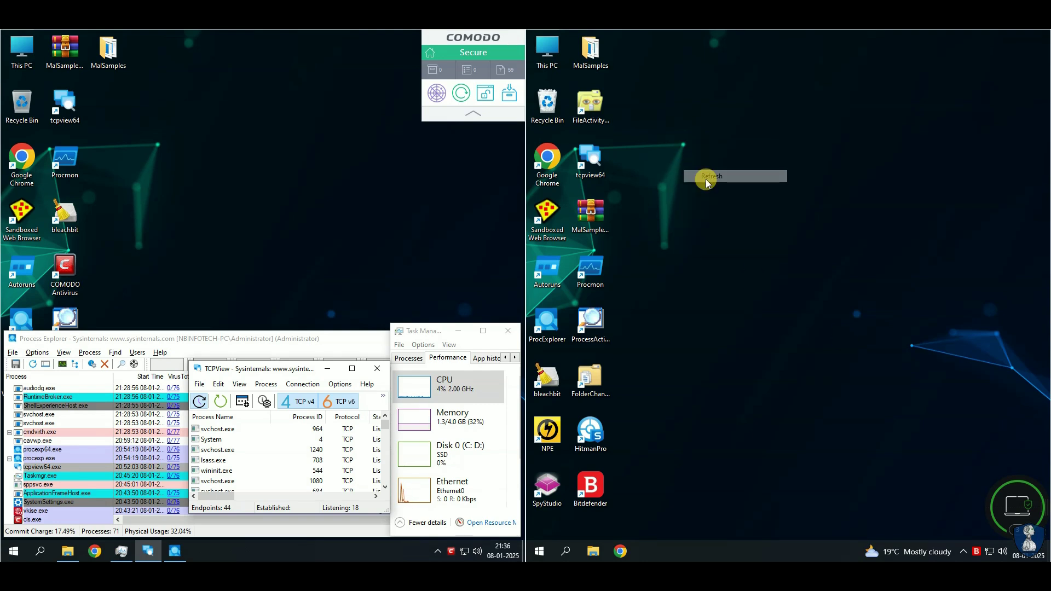
pyautogui.rightClick(688, 548)
pyautogui.click(723, 498)
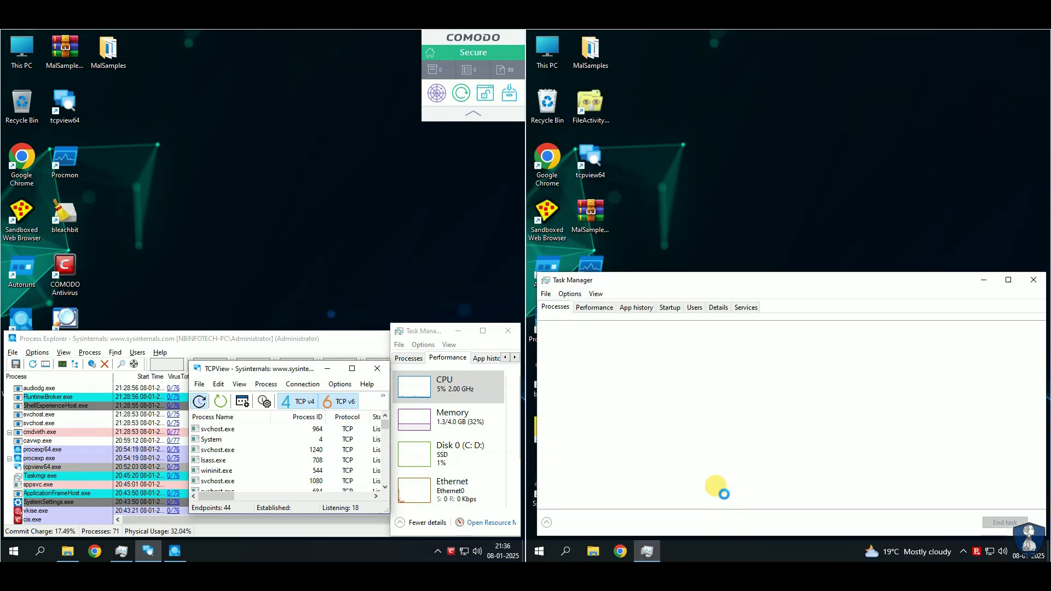
pyautogui.click(694, 307)
pyautogui.click(677, 308)
pyautogui.click(561, 383)
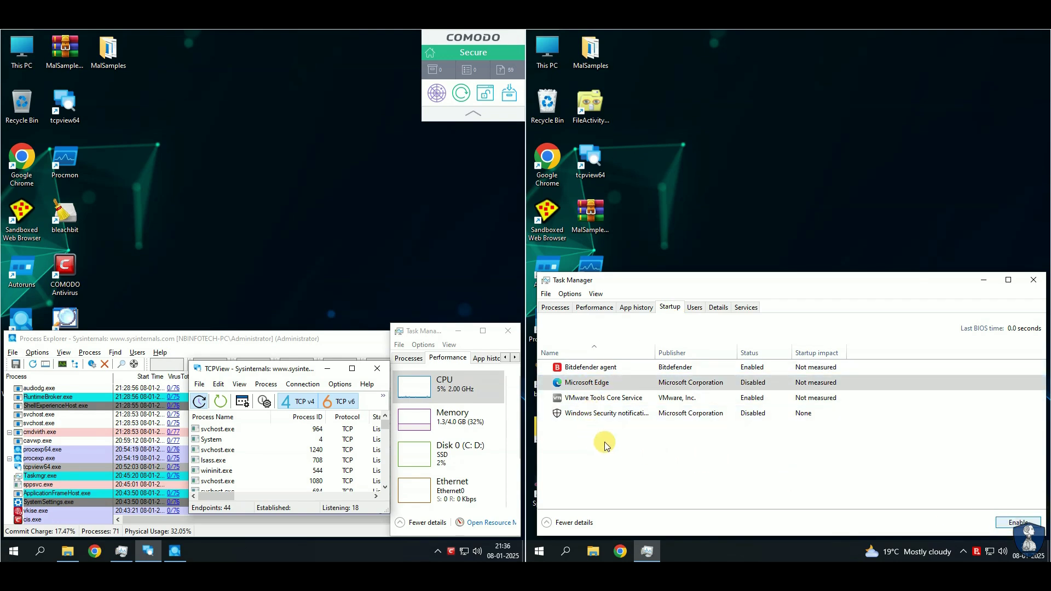
pyautogui.click(591, 308)
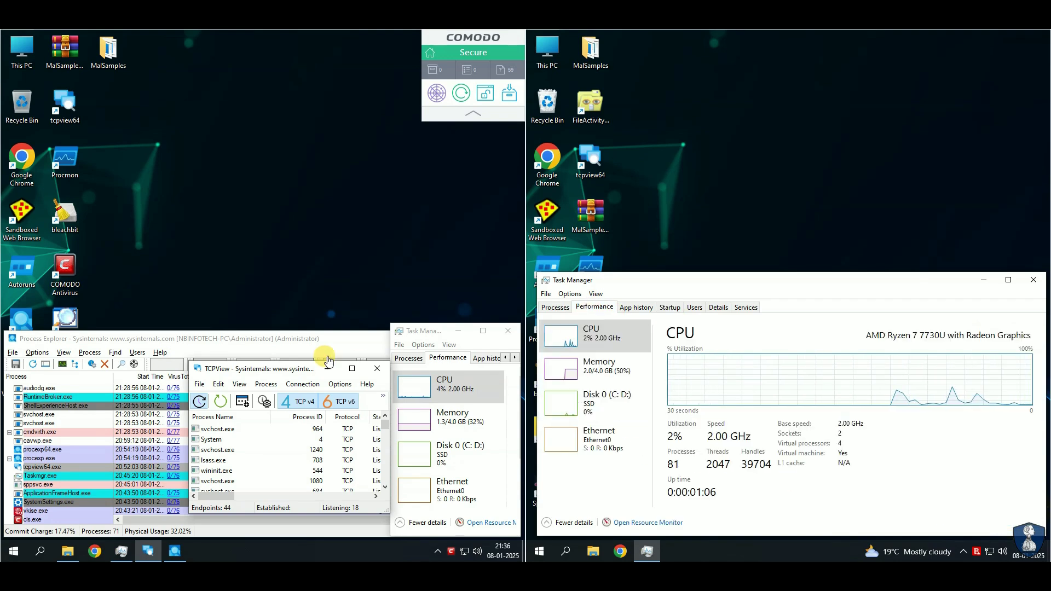
# - Widen the first machine's Task Manager and check its startup programs and performance
pyautogui.click(438, 333)
pyautogui.moveTo(391, 375); pyautogui.dragTo(200, 375)
pyautogui.click(331, 358)
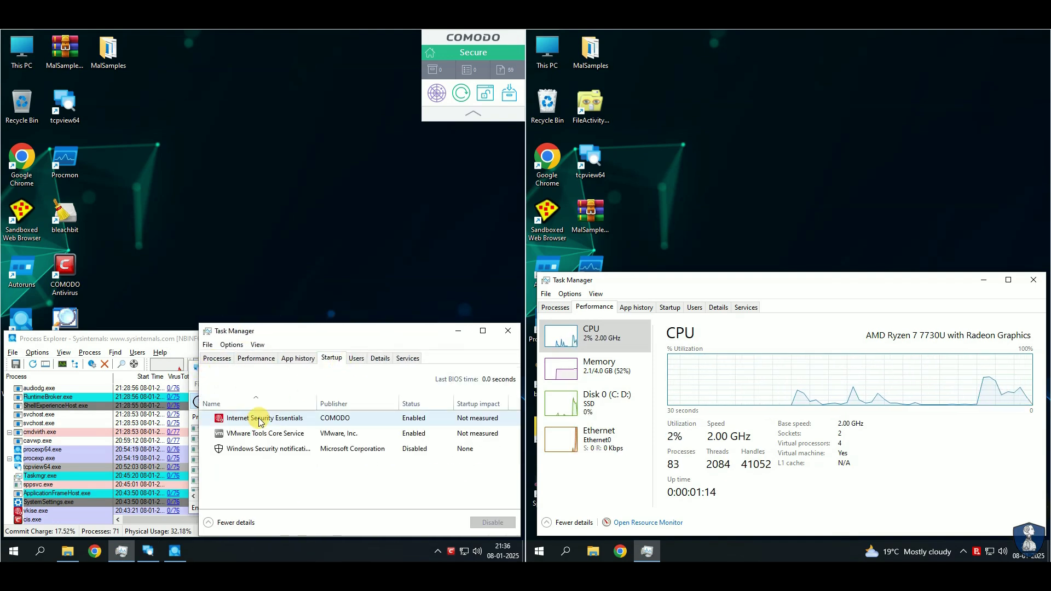
pyautogui.click(253, 359)
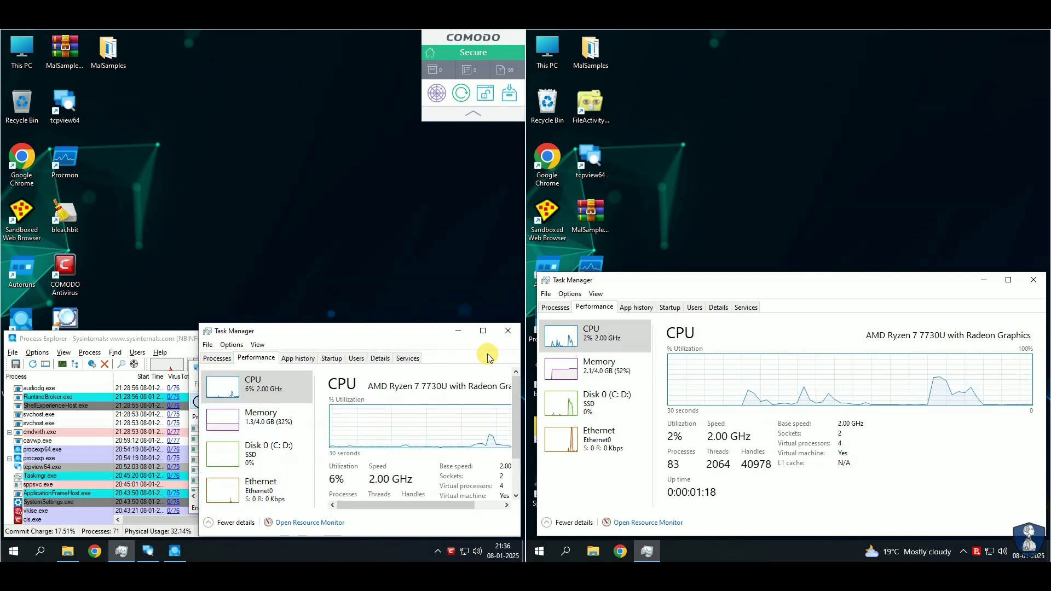
# - Bring up Process Explorer on both machines, and end the msedge.exe processes on the second one
pyautogui.click(161, 338)
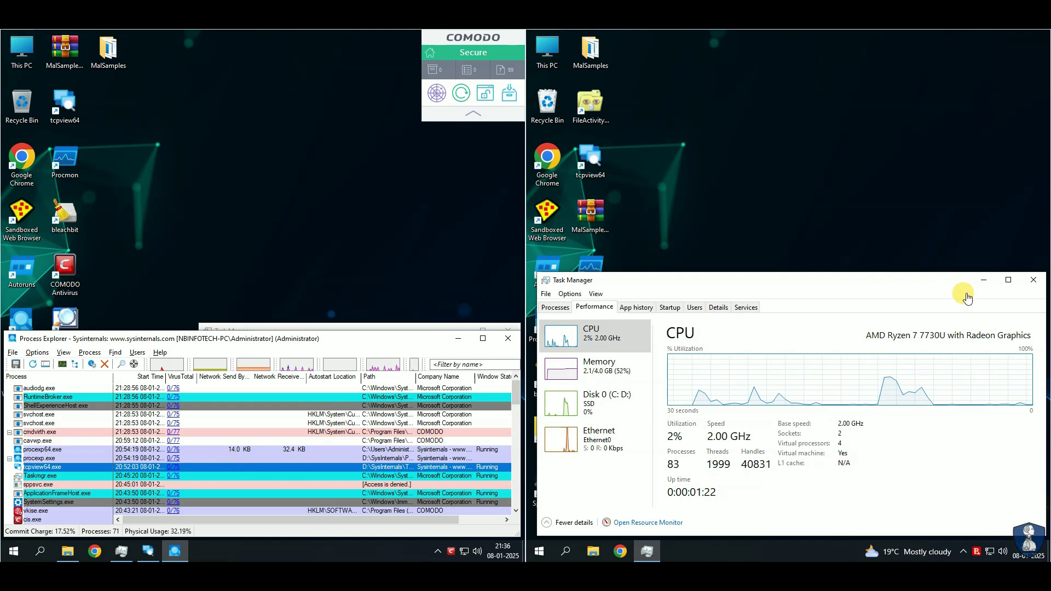
pyautogui.click(984, 280)
pyautogui.doubleClick(547, 320)
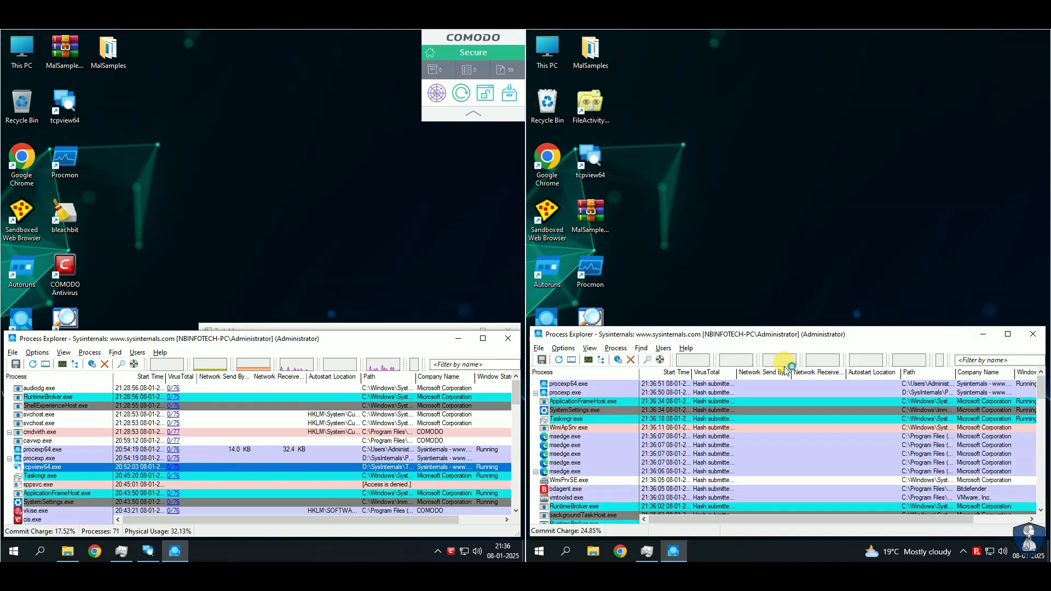
pyautogui.click(595, 437)
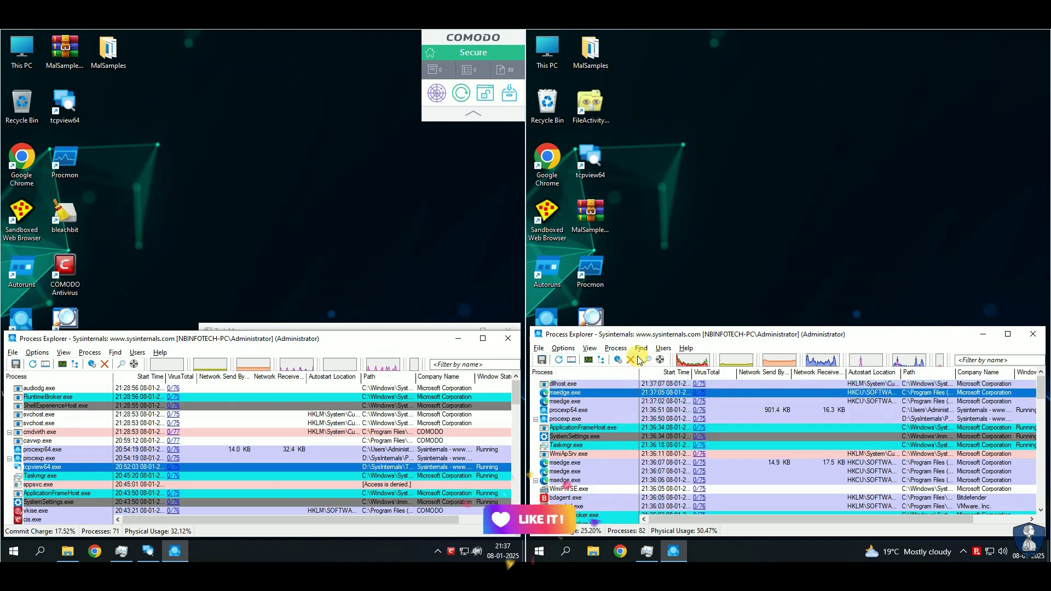
pyautogui.click(631, 360)
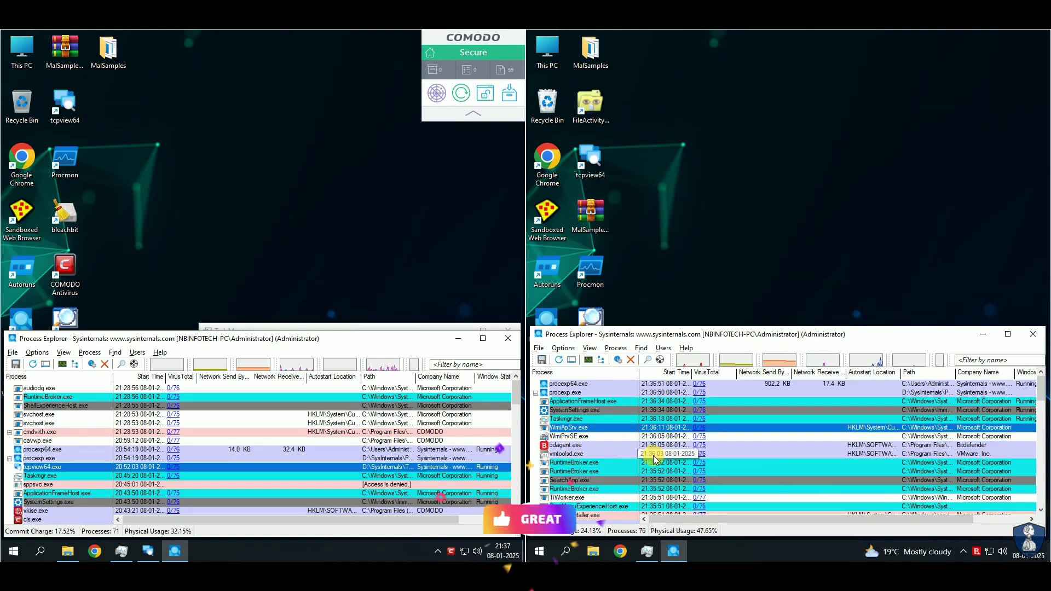
pyautogui.scroll(-8, 721, 419)
pyautogui.scroll(8, 721, 419)
# - Open the second machine's MalSamples folder, rearrange its window above Process Explorer, and launch MalTester2.exe
pyautogui.click(579, 69)
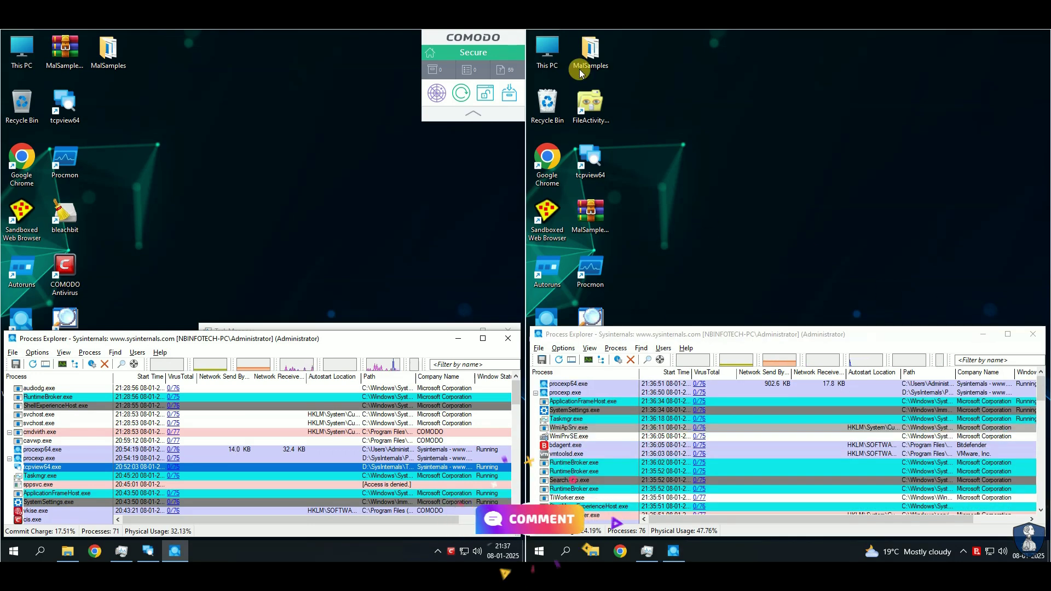
pyautogui.doubleClick(580, 69)
pyautogui.moveTo(721, 399); pyautogui.dragTo(720, 99)
pyautogui.moveTo(847, 220); pyautogui.dragTo(946, 300)
pyautogui.scroll(-2, 838, 239)
pyautogui.click(723, 271)
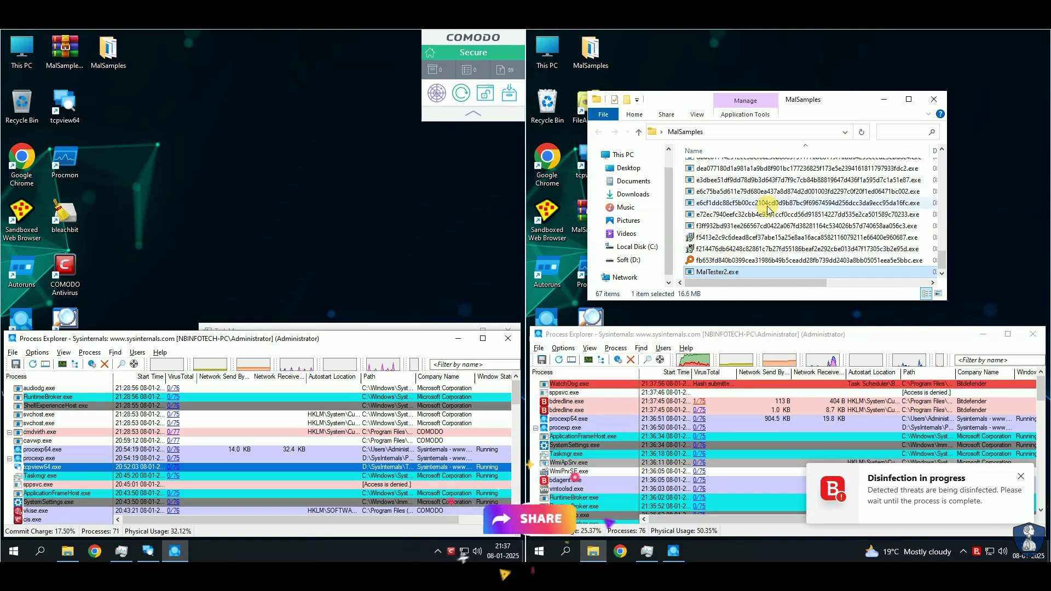
pyautogui.press('Return')
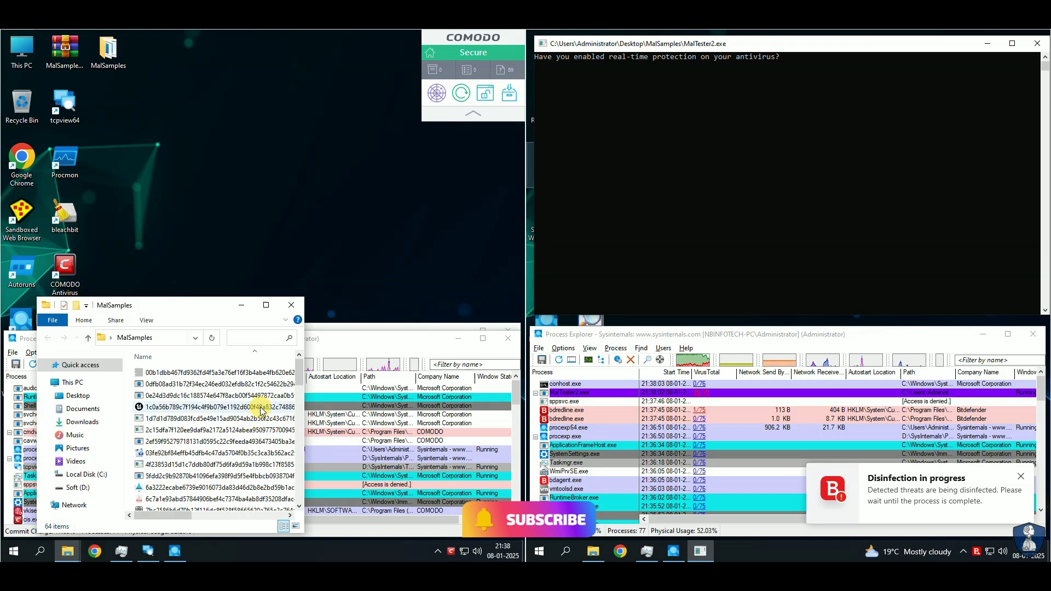
# - Try to run MalTester2.exe from the first machine's MalSamples folder, dismissing the application errors and closing the folder
pyautogui.scroll(-10, 255, 419)
pyautogui.scroll(-4, 256, 419)
pyautogui.click(160, 505)
pyautogui.click(351, 328)
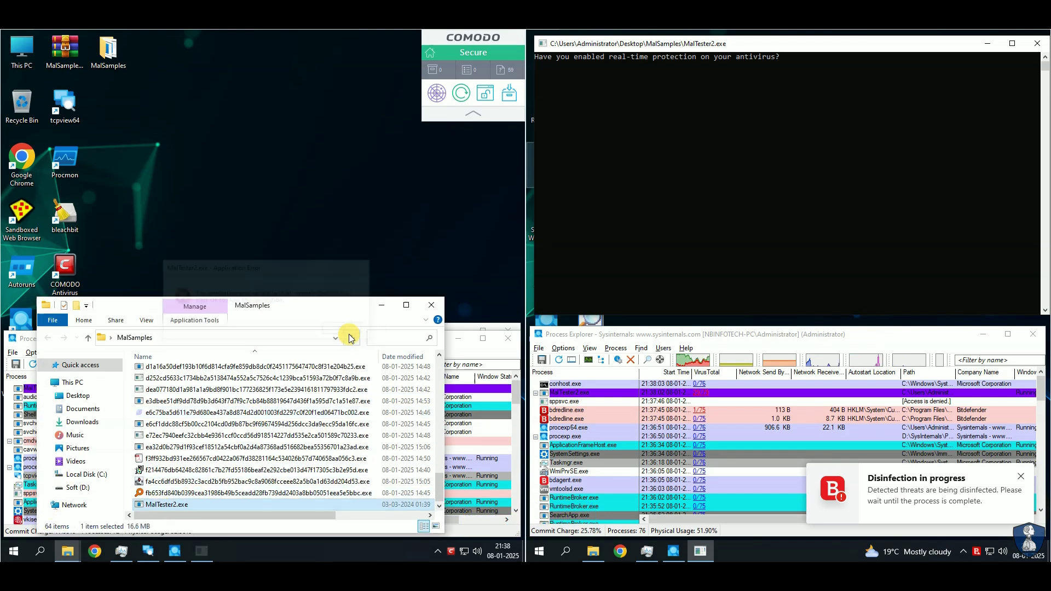
pyautogui.rightClick(158, 504)
pyautogui.click(195, 317)
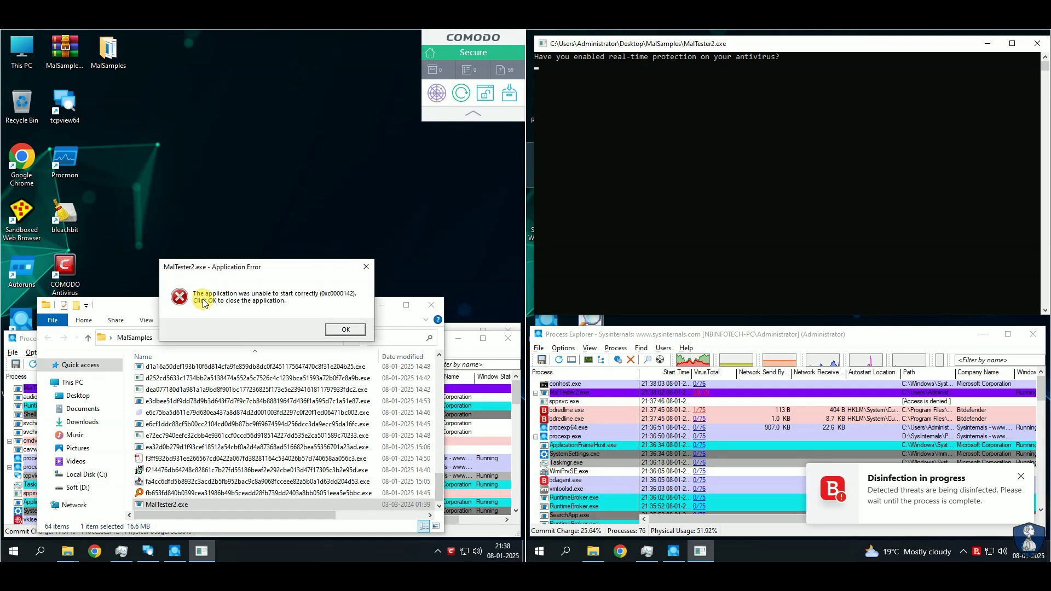
pyautogui.click(337, 329)
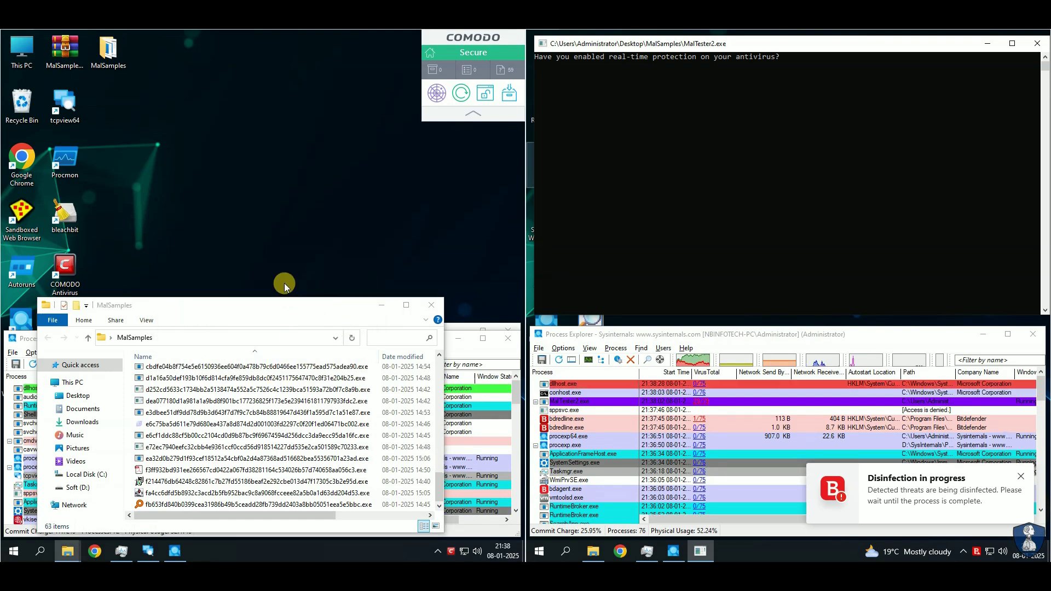
pyautogui.click(431, 305)
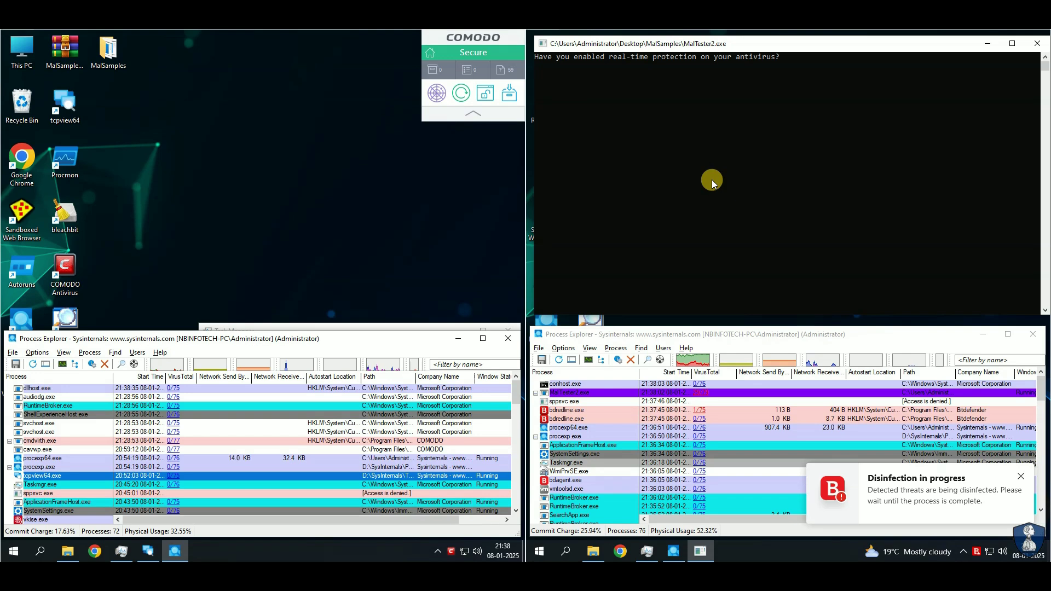
# - Answer y to start the second machine's MalTester2 run, clearing the sample starting with 2ef59f and the NSIS Error dialogs
pyautogui.press('Return')
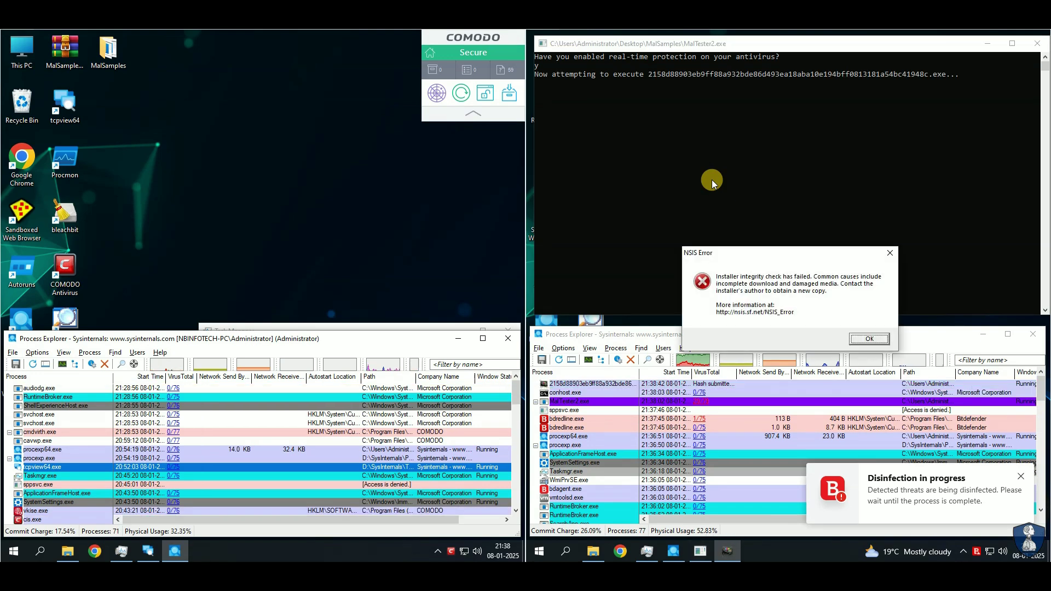
pyautogui.click(870, 340)
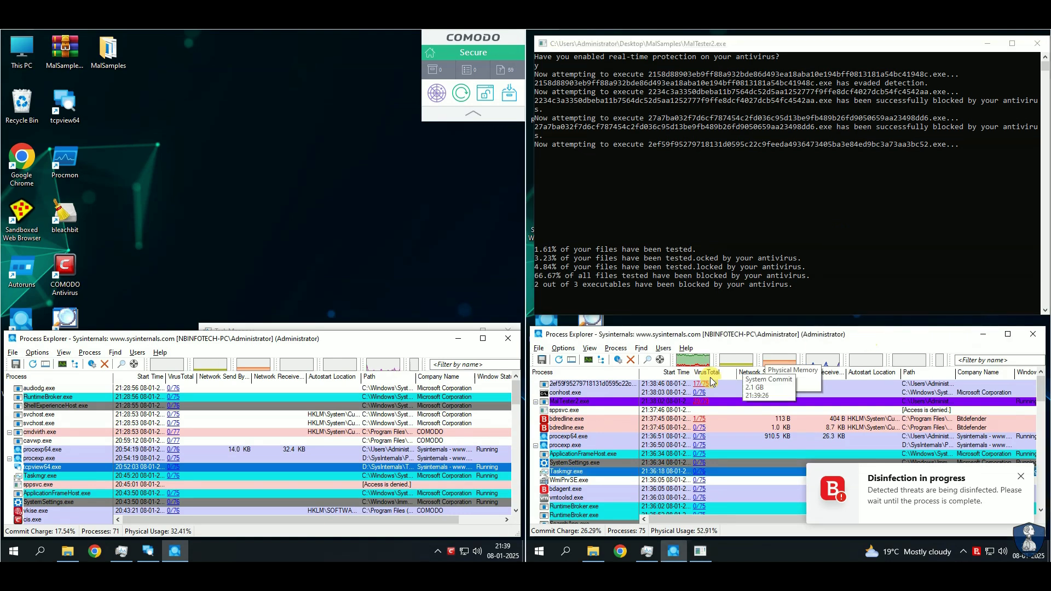
pyautogui.click(618, 385)
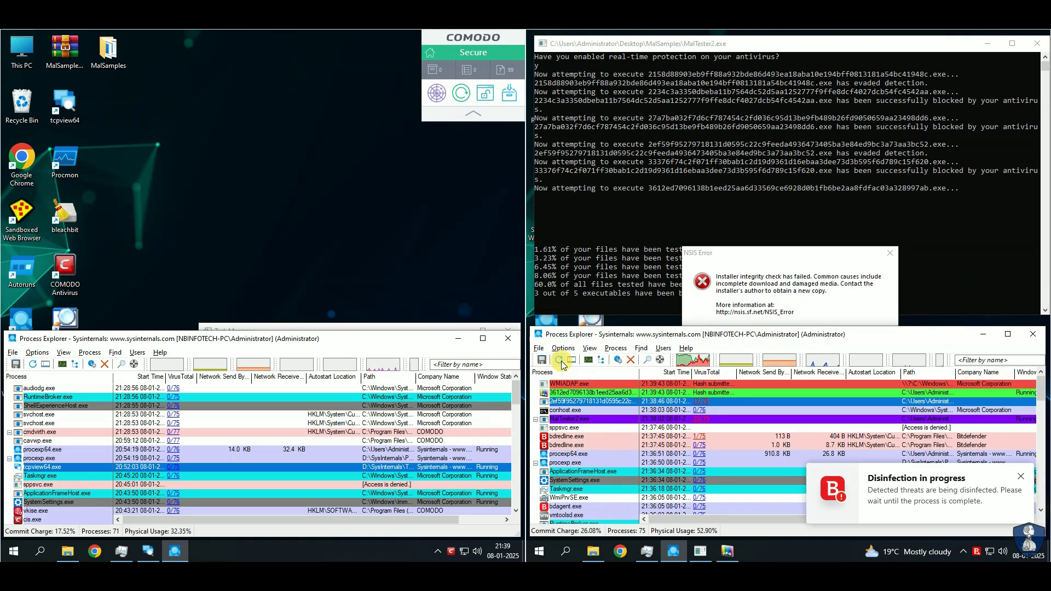
pyautogui.click(871, 338)
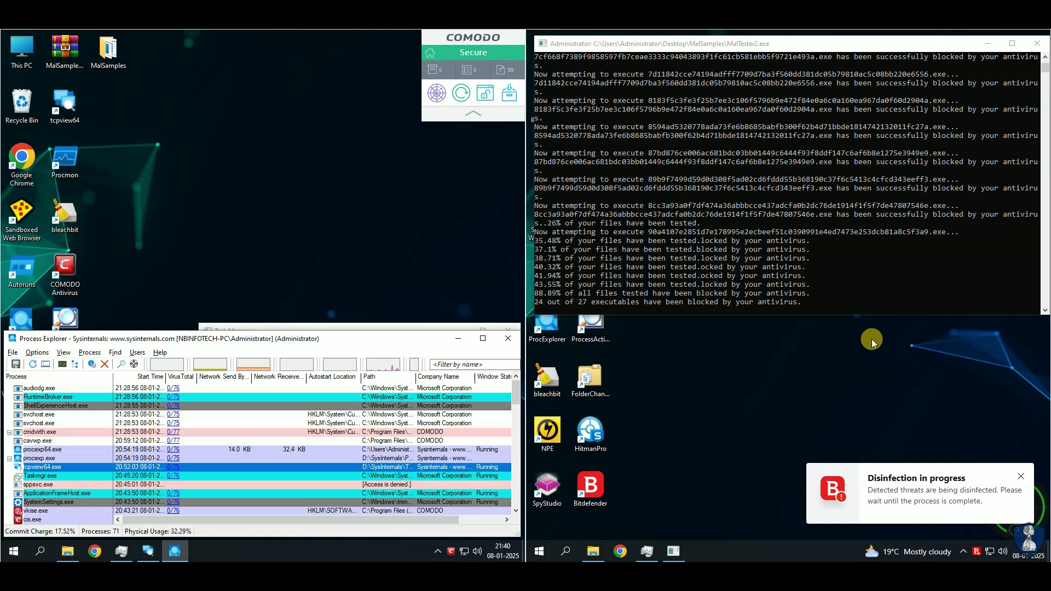
# - Close the second machine's MalTester2 console and check which samples remain in its MalSamples folder
pyautogui.scroll(-1, 850, 292)
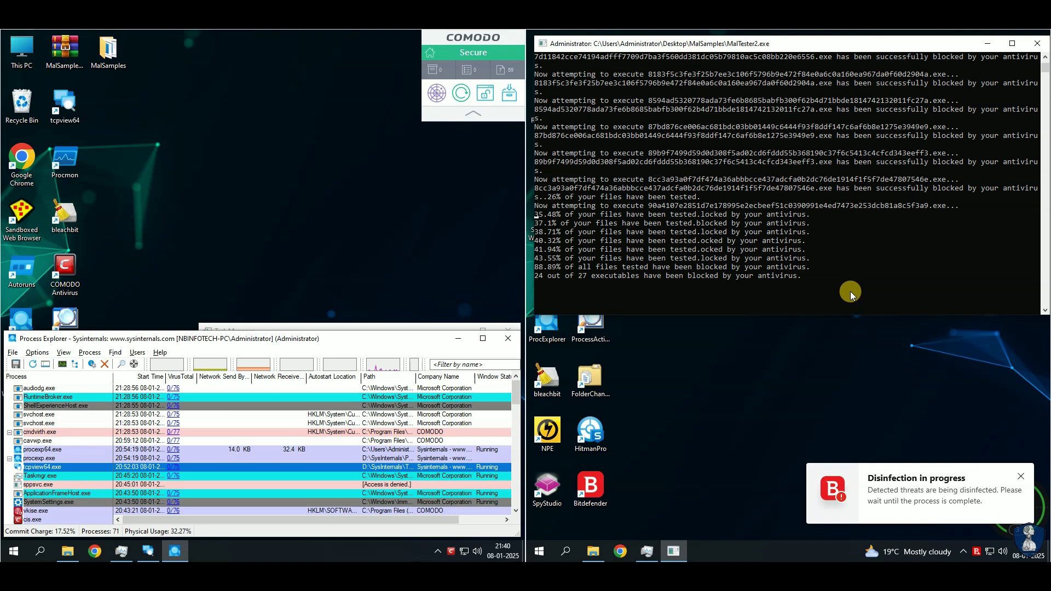
pyautogui.click(1038, 43)
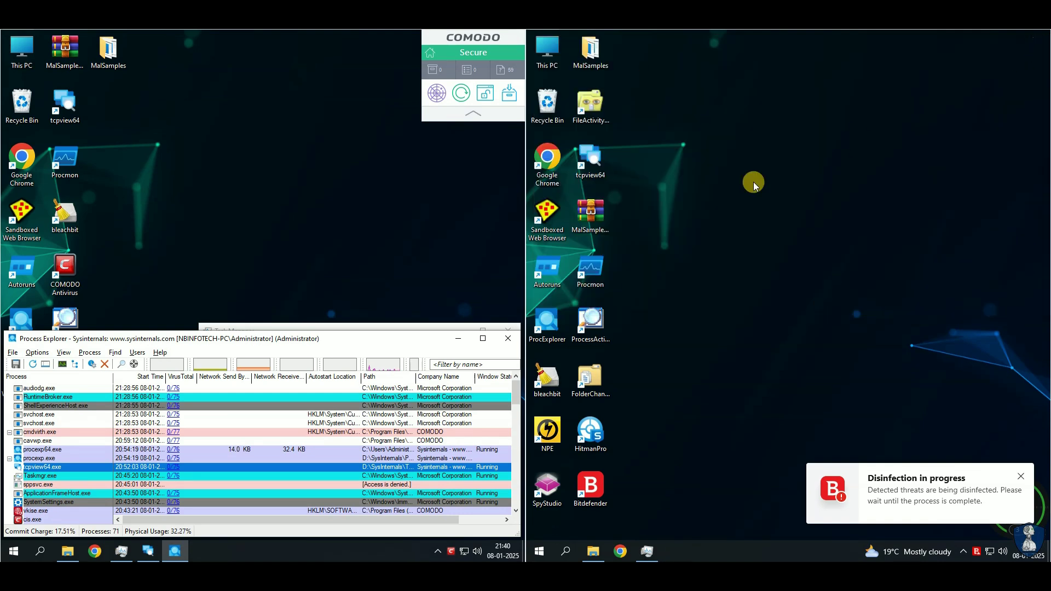
pyautogui.doubleClick(591, 52)
pyautogui.click(732, 275)
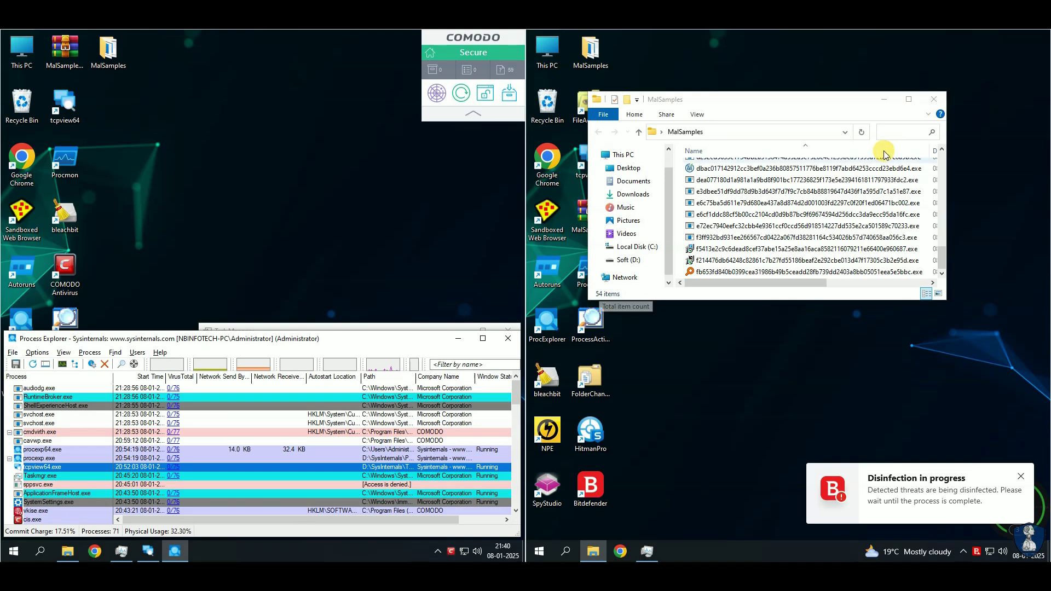
pyautogui.click(934, 99)
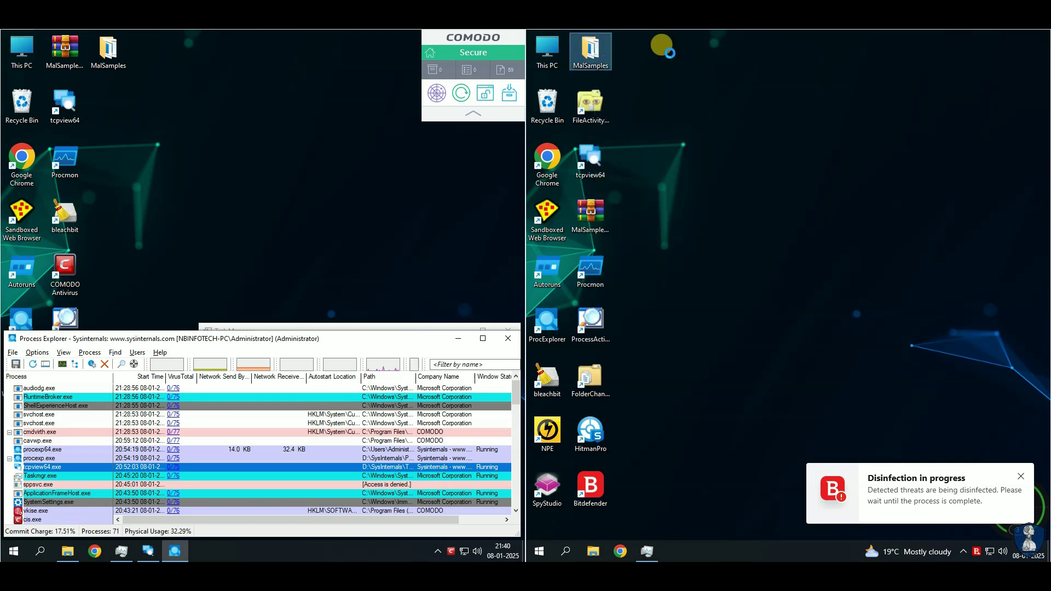
# - Scan the MalSamples folder with Bitdefender on the second machine and COMODO antivirus on the first, then close the COMODO scan window
pyautogui.rightClick(590, 35)
pyautogui.moveTo(638, 126)
pyautogui.click(742, 123)
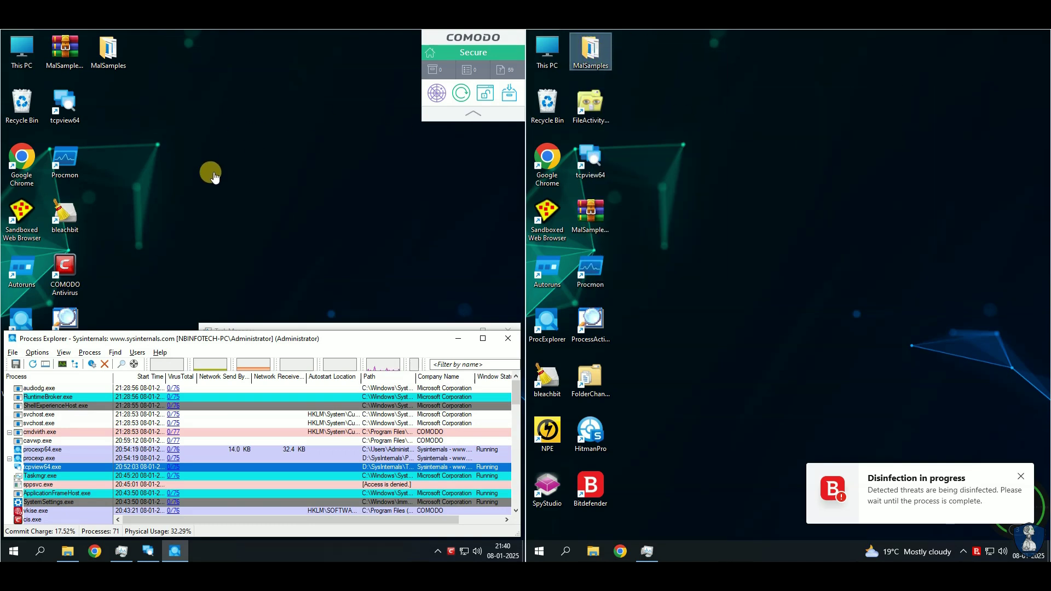
pyautogui.rightClick(111, 51)
pyautogui.moveTo(147, 145)
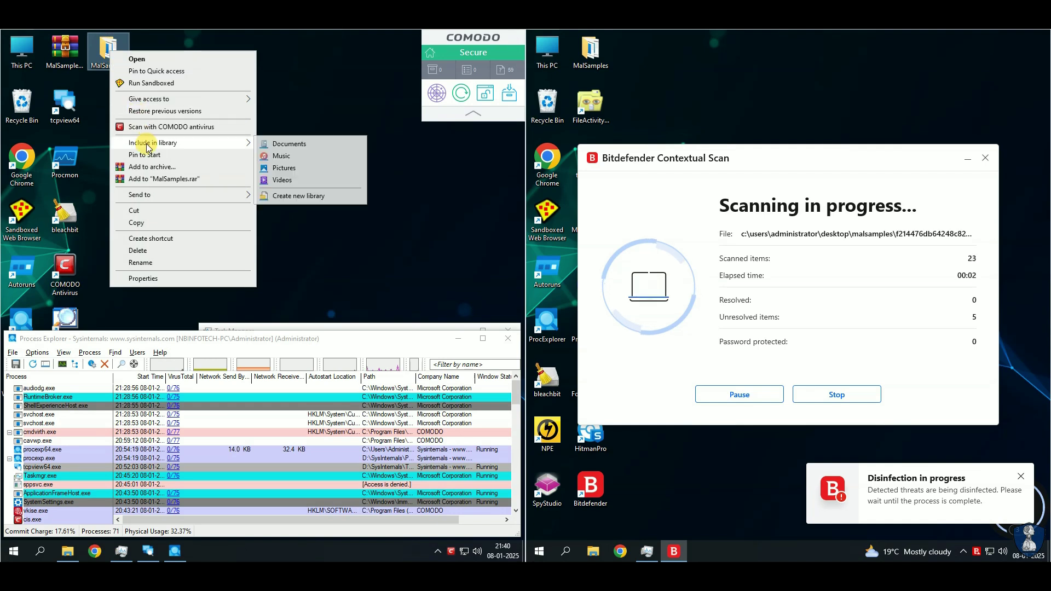
pyautogui.click(165, 126)
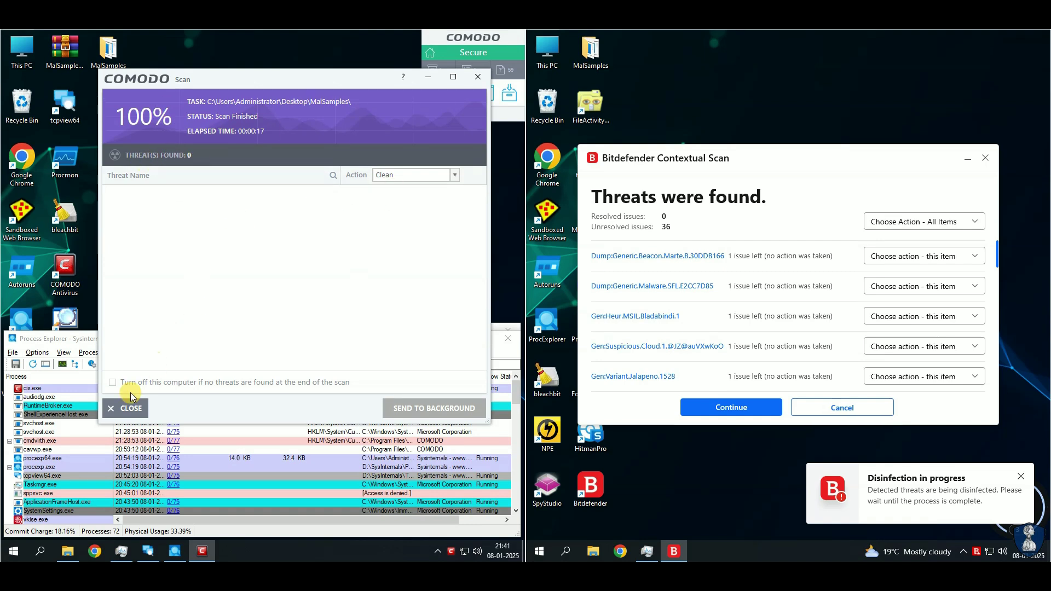
pyautogui.click(128, 408)
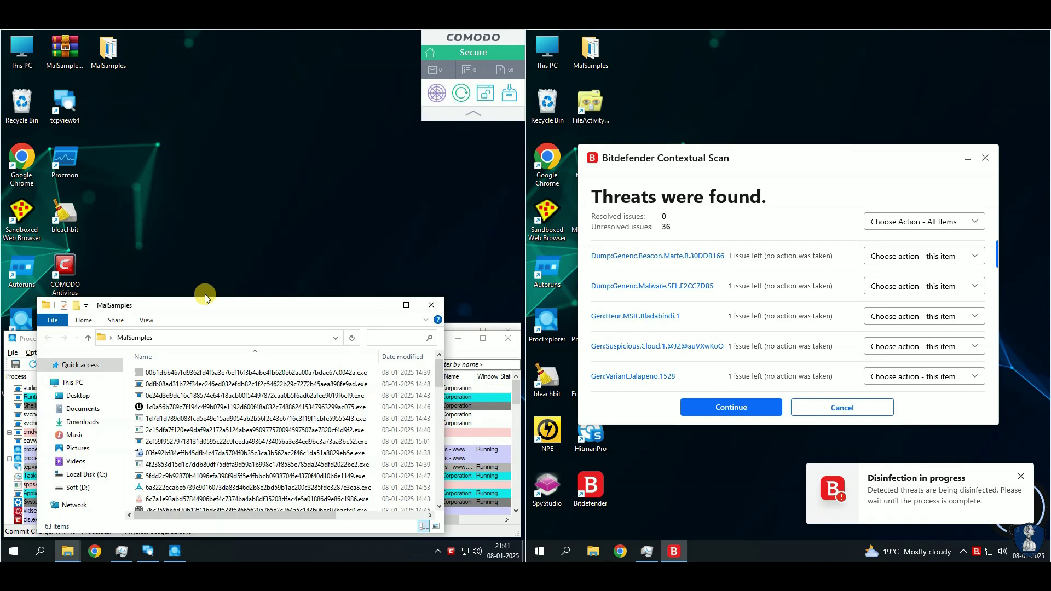
# - Look through the samples left in the first machine's MalSamples folder, then close the folder
pyautogui.moveTo(205, 301); pyautogui.dragTo(200, 70)
pyautogui.scroll(-15, 230, 246)
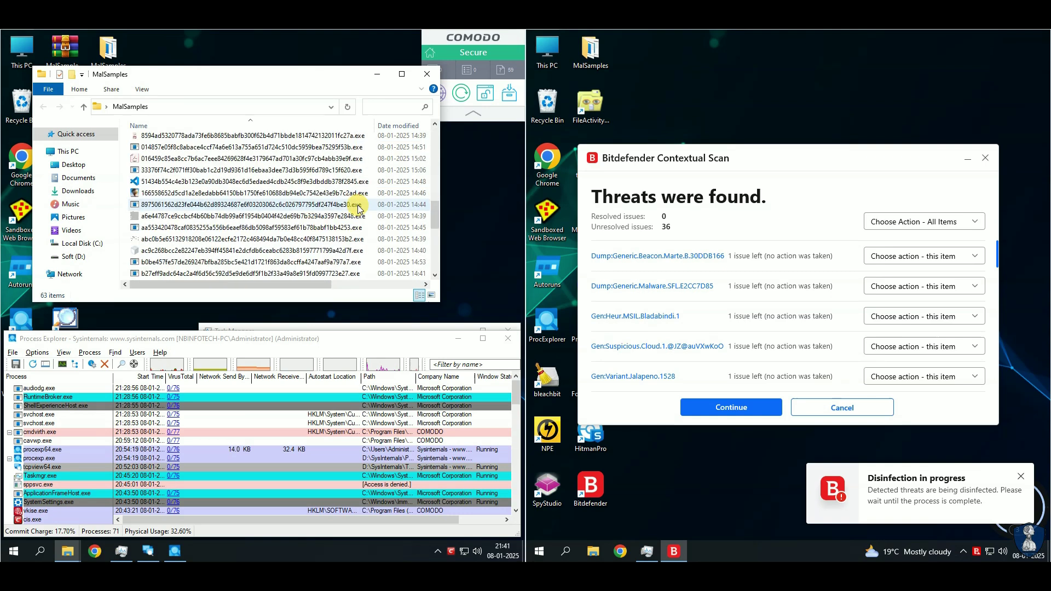
pyautogui.click(420, 78)
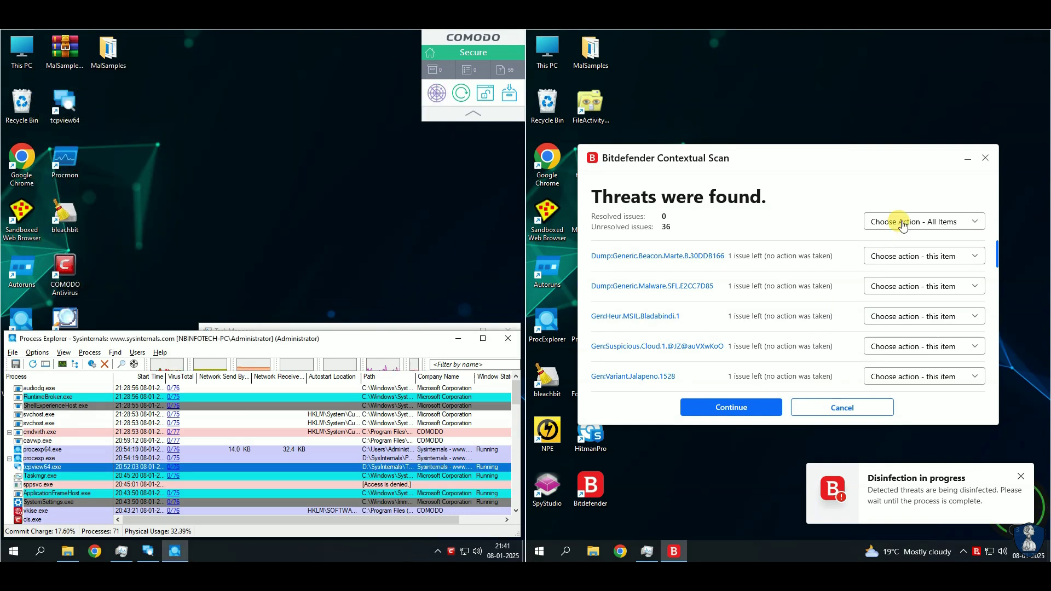
# - Set the action for all threats in the second machine's Bitdefender Contextual Scan to Delete, review the list and apply it
pyautogui.click(935, 222)
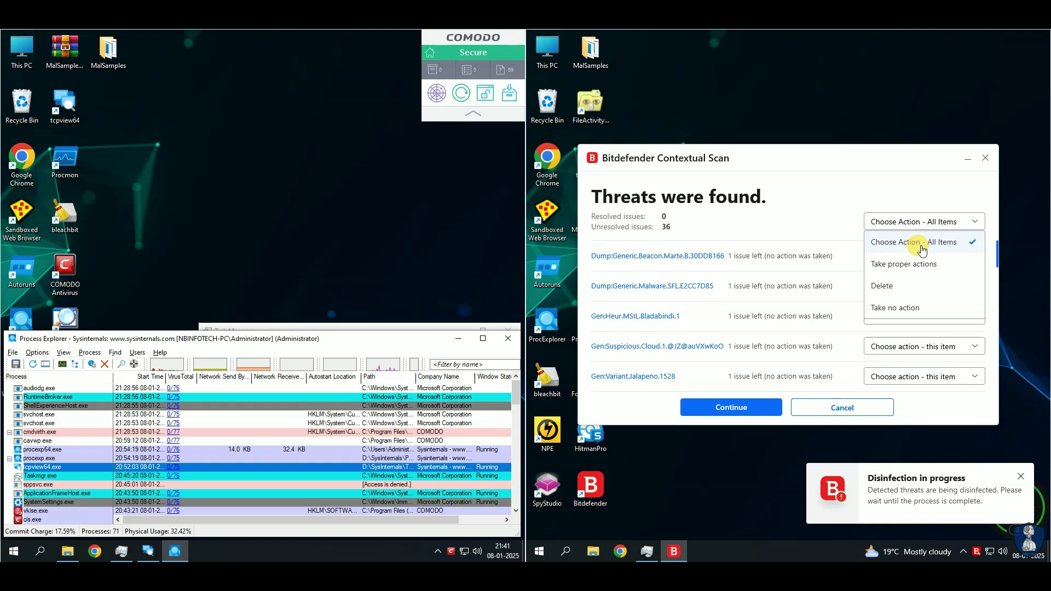
pyautogui.click(901, 290)
pyautogui.scroll(-5, 845, 325)
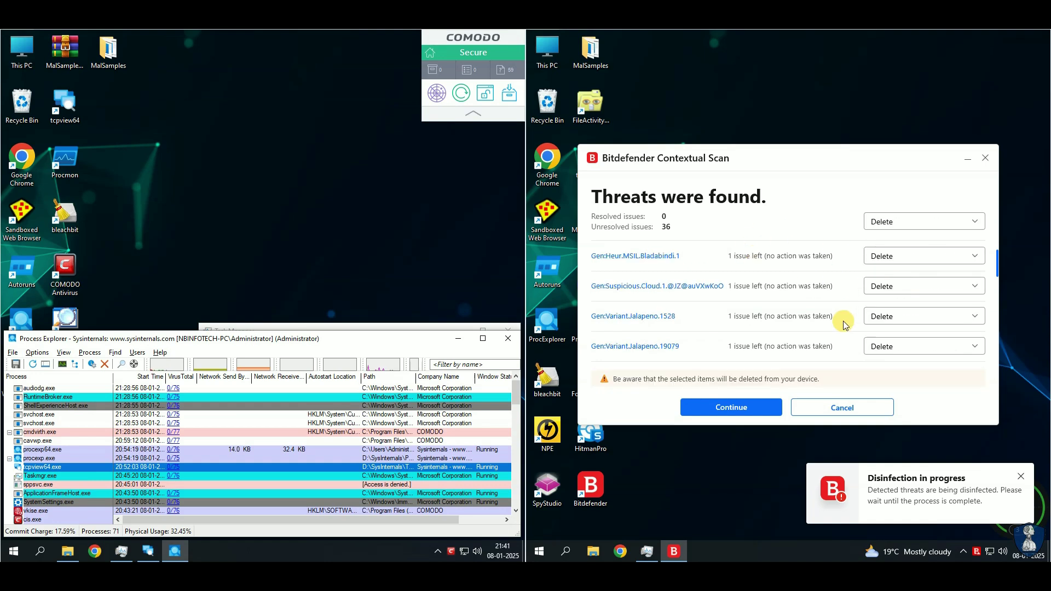
pyautogui.scroll(-5, 845, 325)
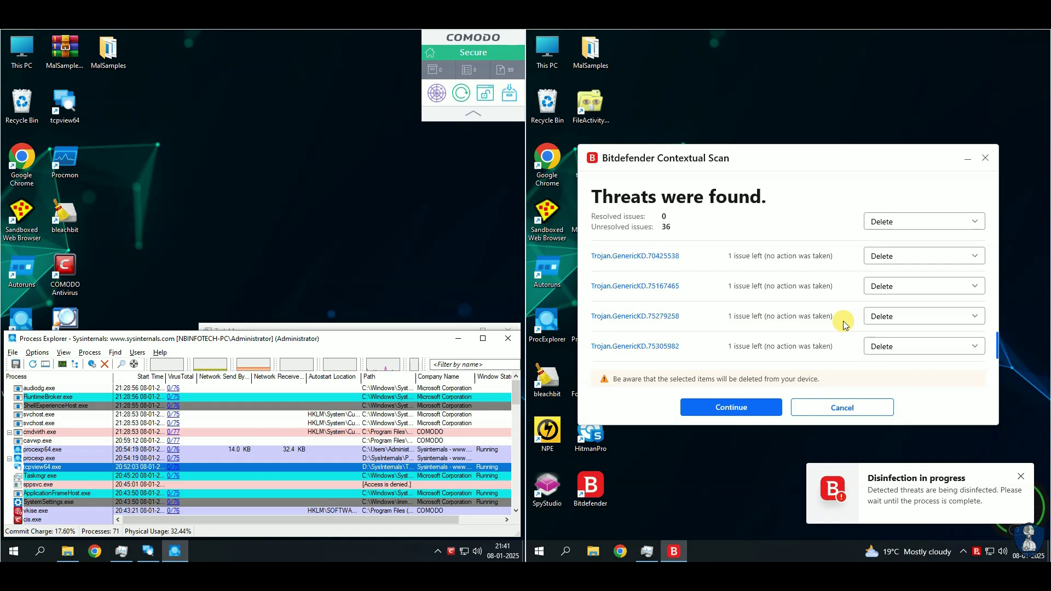
pyautogui.click(728, 406)
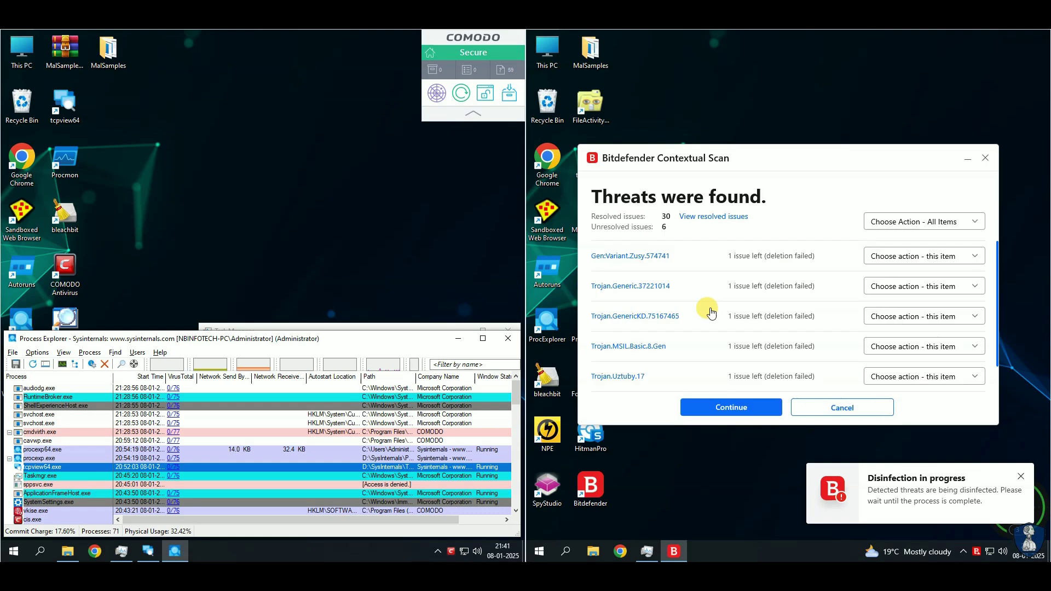
# - Apply "Take proper actions" to all the remaining unresolved threats in the Bitdefender Contextual Scan
pyautogui.click(902, 222)
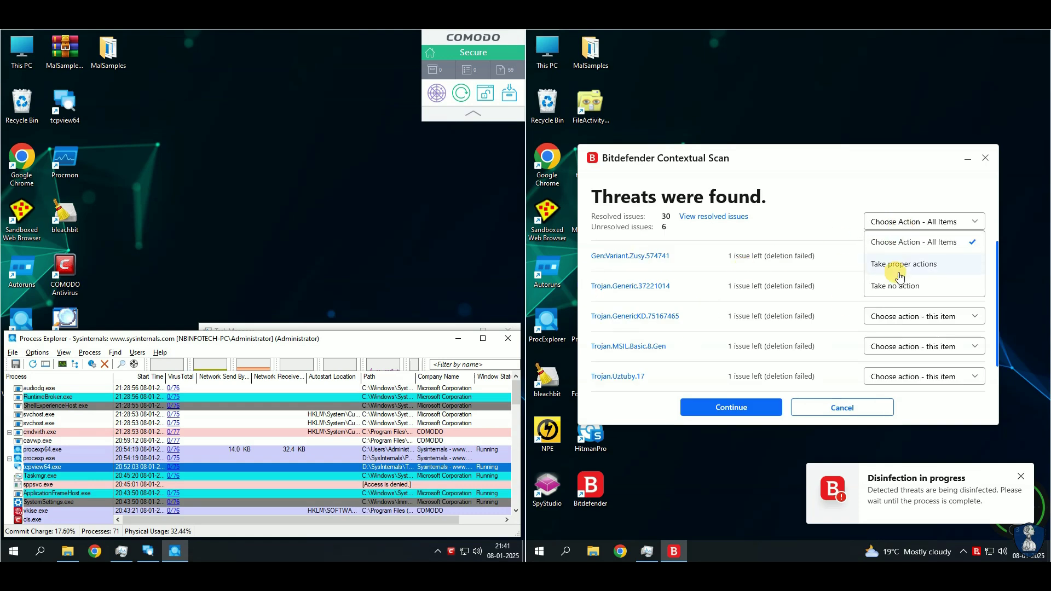
pyautogui.click(929, 266)
pyautogui.click(714, 407)
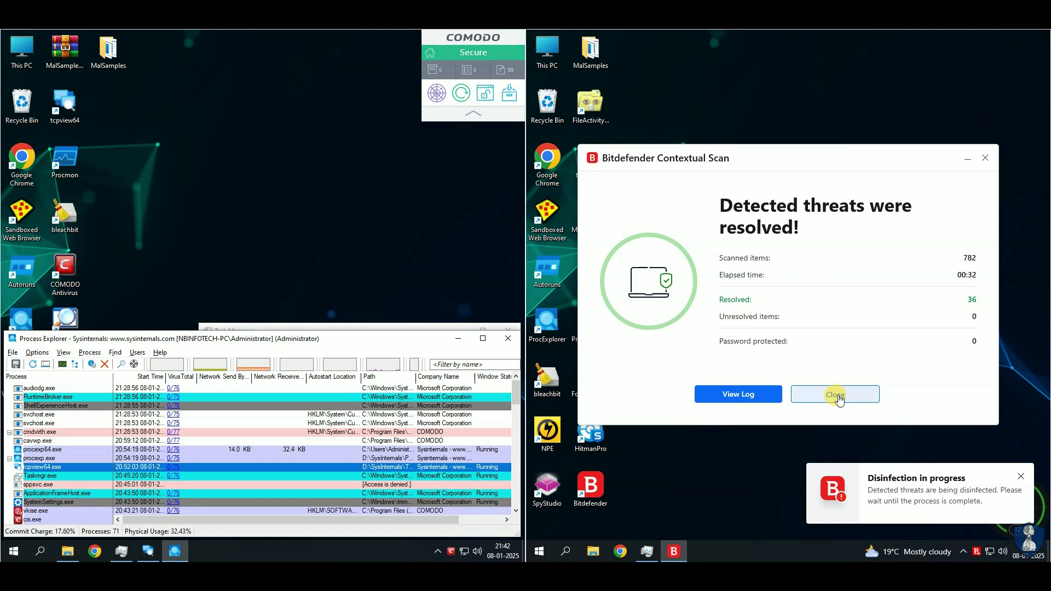
# - Close the Bitdefender scan results and check the samples left in the second machine's MalSamples folder in a taller window
pyautogui.click(835, 395)
pyautogui.doubleClick(590, 50)
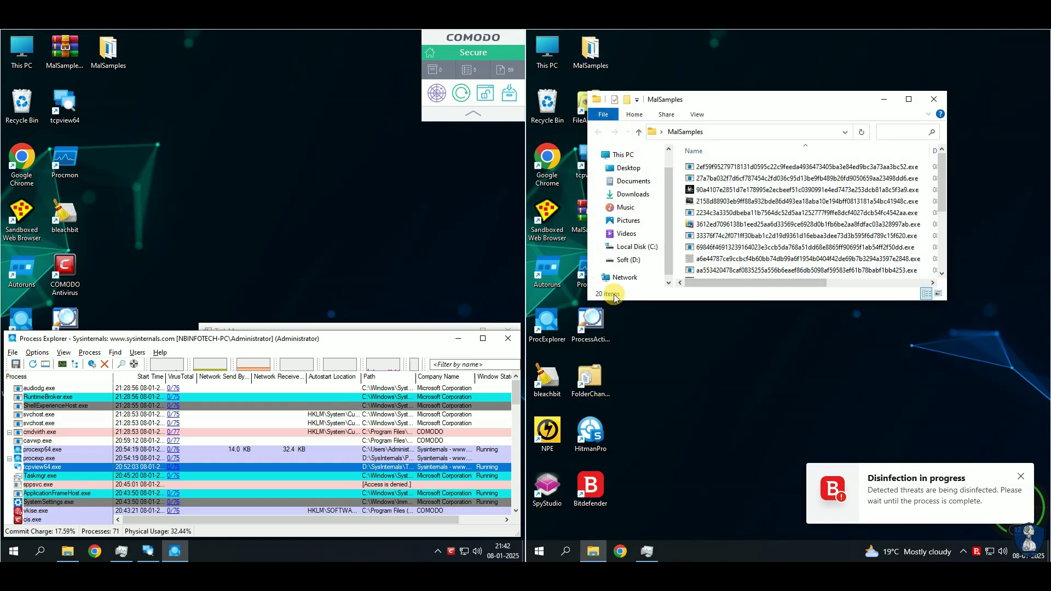
pyautogui.moveTo(602, 301); pyautogui.dragTo(601, 434)
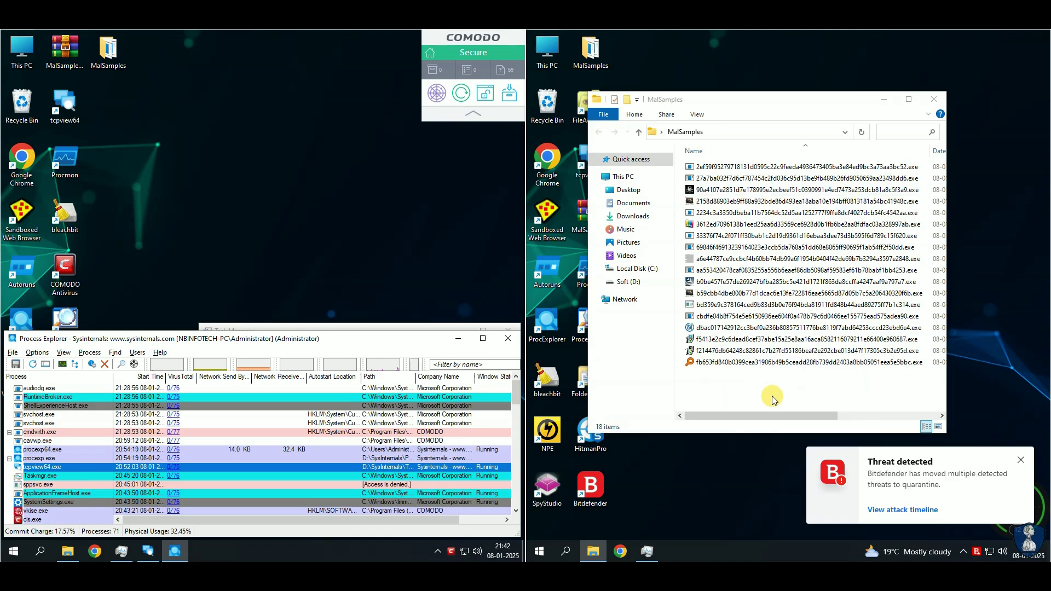
# - Rescan the first machine's MalSamples folder with COMODO antivirus and close the scan window
pyautogui.rightClick(106, 54)
pyautogui.click(134, 127)
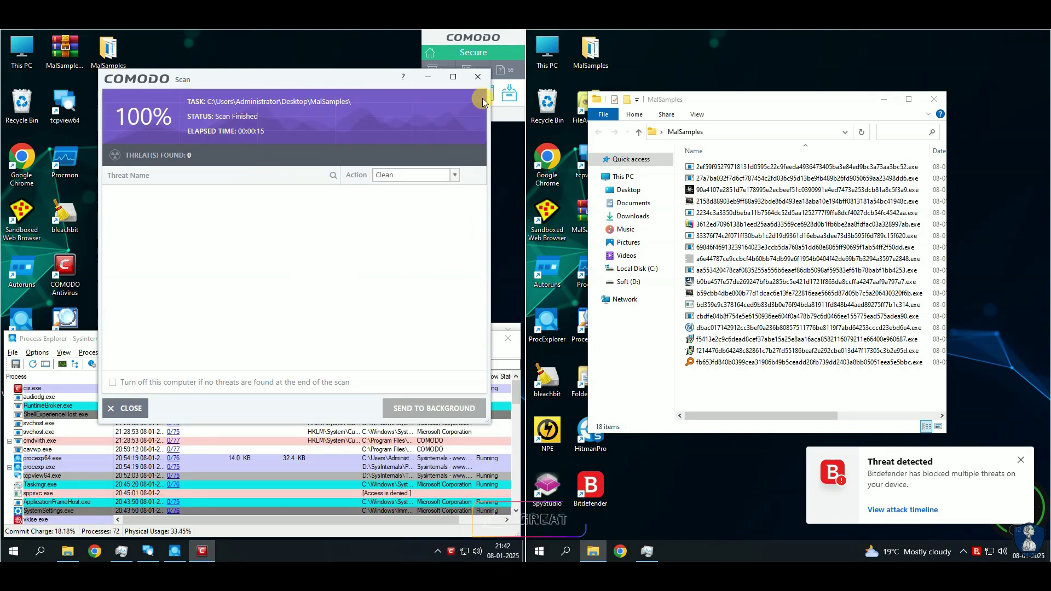
pyautogui.click(478, 77)
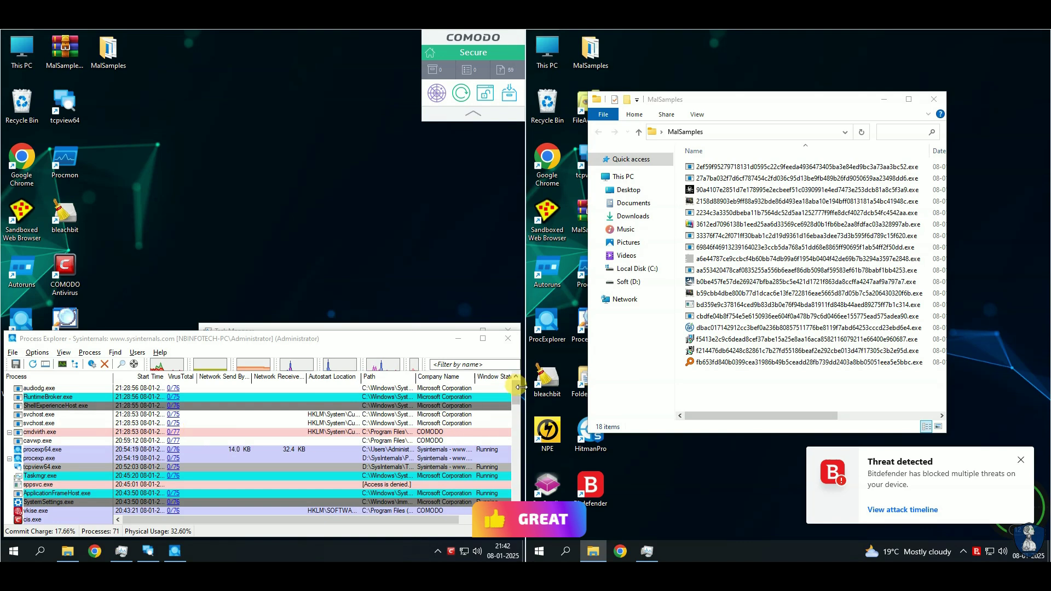
# - Close Process Explorer and TCPView on the first machine, leaving Task Manager open
pyautogui.click(519, 381)
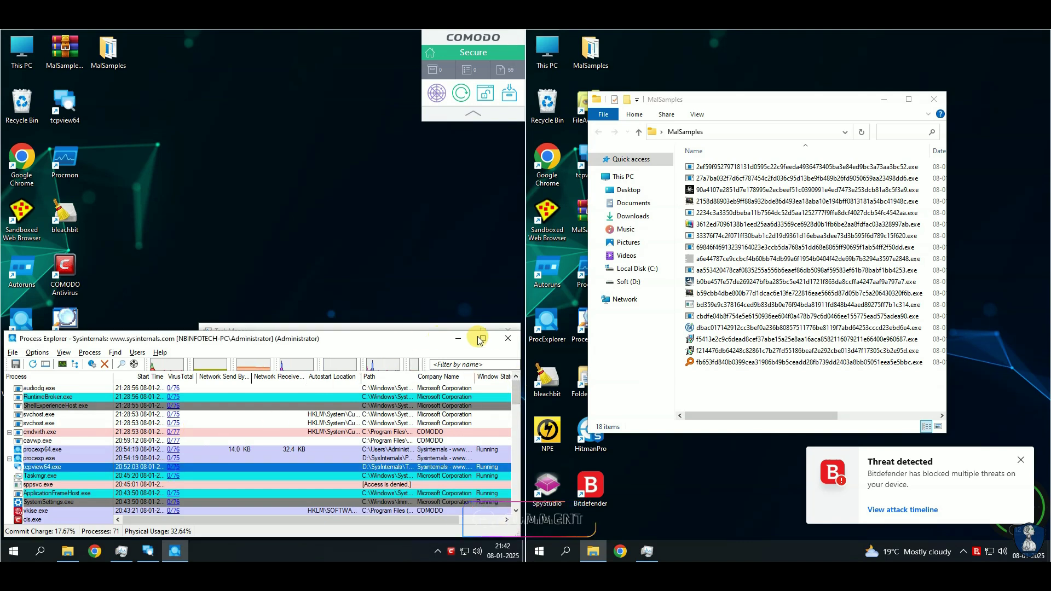
pyautogui.click(506, 340)
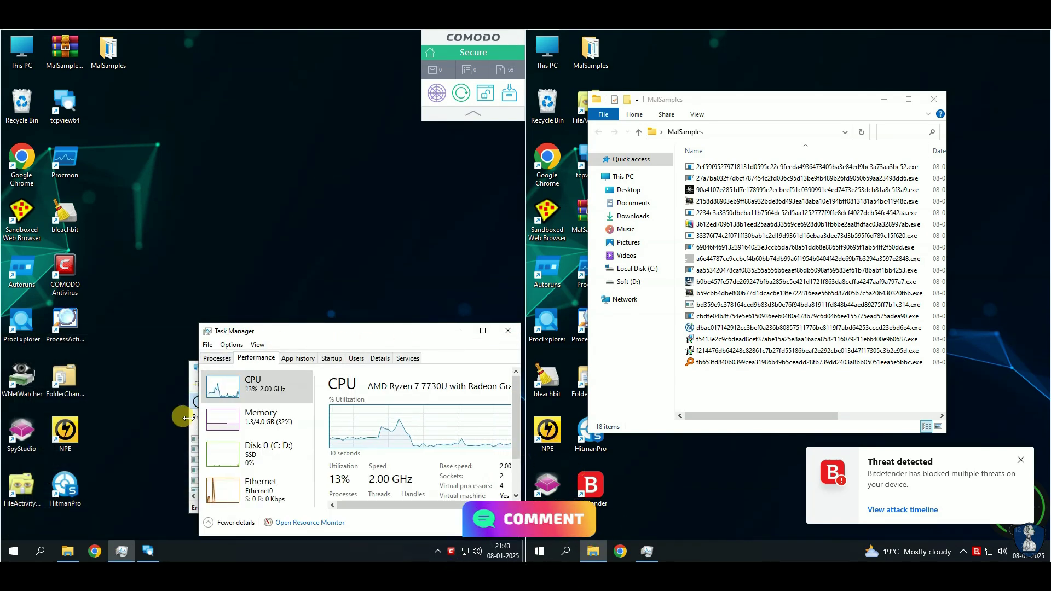
pyautogui.click(148, 552)
pyautogui.click(371, 372)
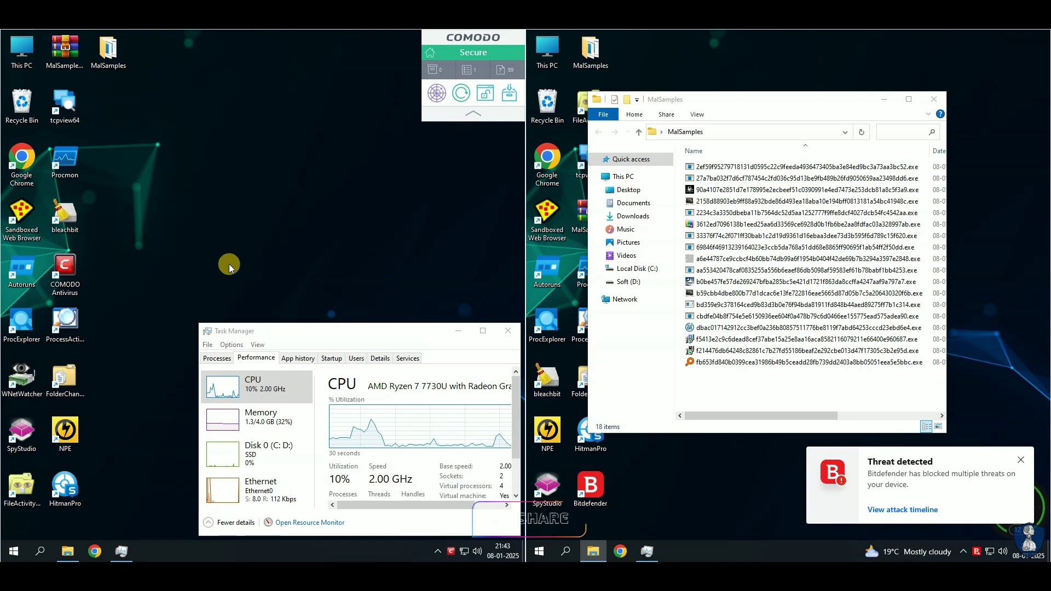
# - Empty the Recycle Bin on the first machine, confirming the permanent deletion
pyautogui.rightClick(31, 101)
pyautogui.click(59, 132)
pyautogui.click(290, 332)
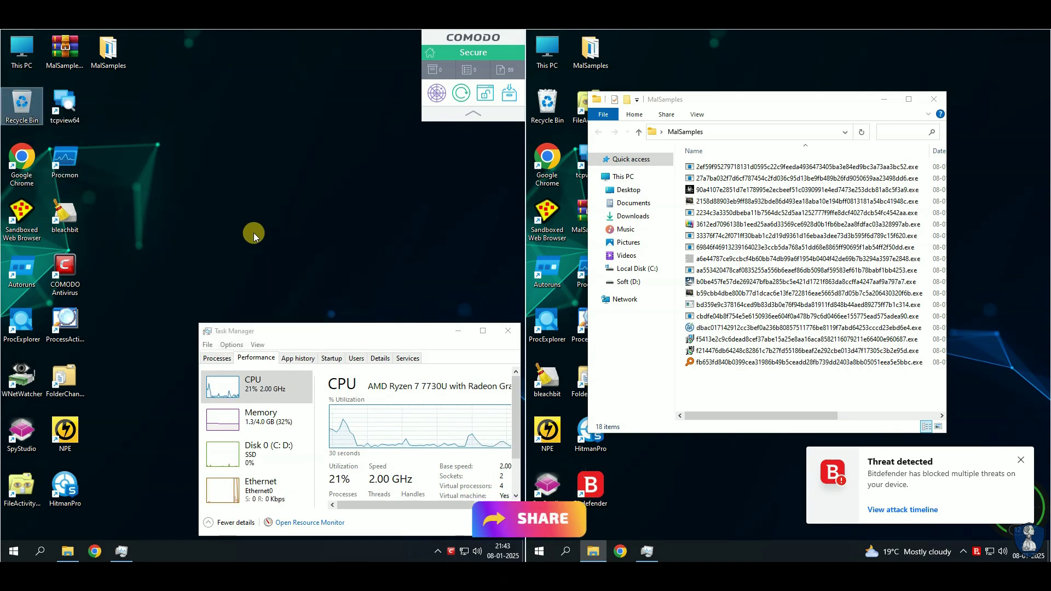
# - Shorten the second machine's MalSamples window, check the drives in This PC and close the window
pyautogui.moveTo(682, 433); pyautogui.dragTo(721, 403)
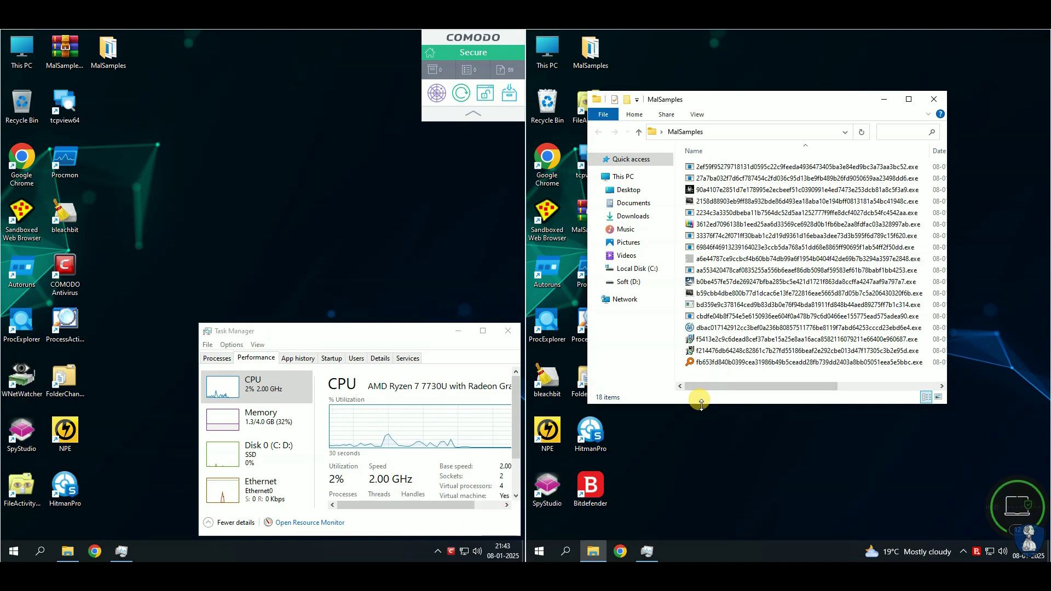
pyautogui.click(629, 181)
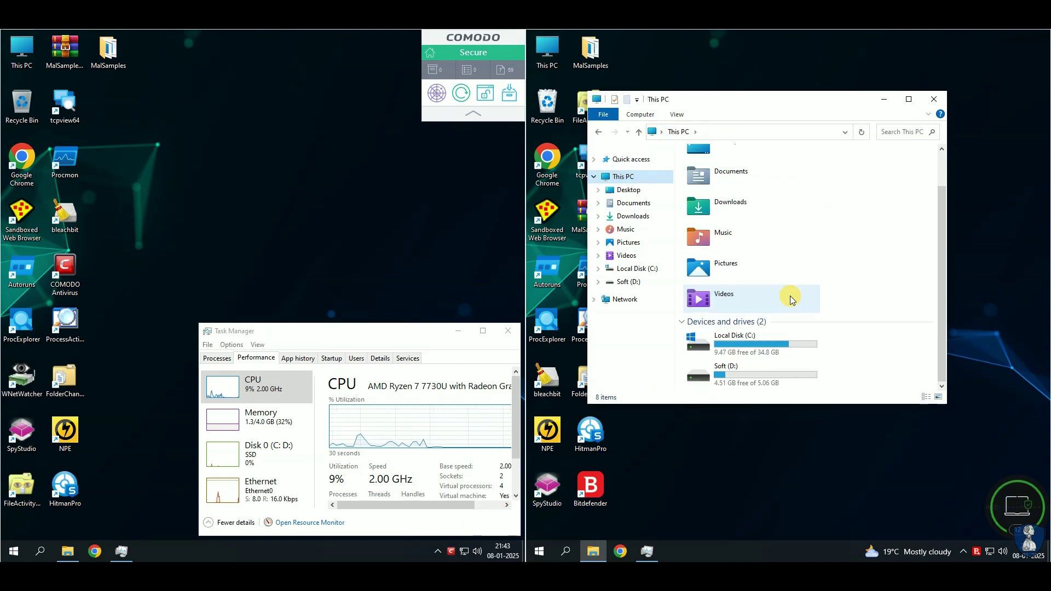
pyautogui.click(934, 99)
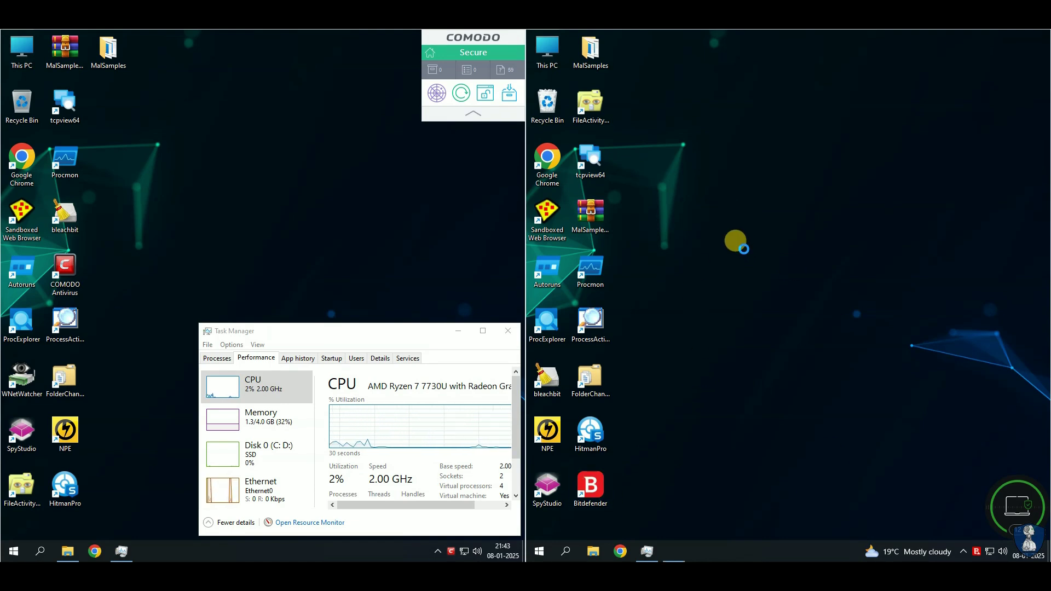
# - Empty the second machine's Recycle Bin and start a System Scan in Bitdefender Antivirus Free
pyautogui.rightClick(550, 100)
pyautogui.click(586, 125)
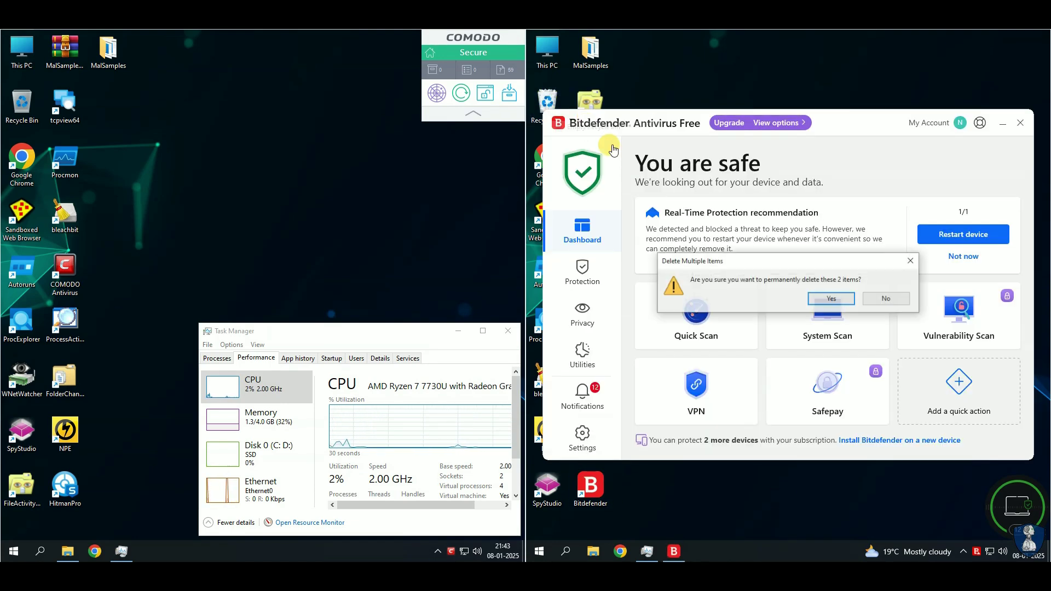
pyautogui.click(829, 298)
pyautogui.click(828, 328)
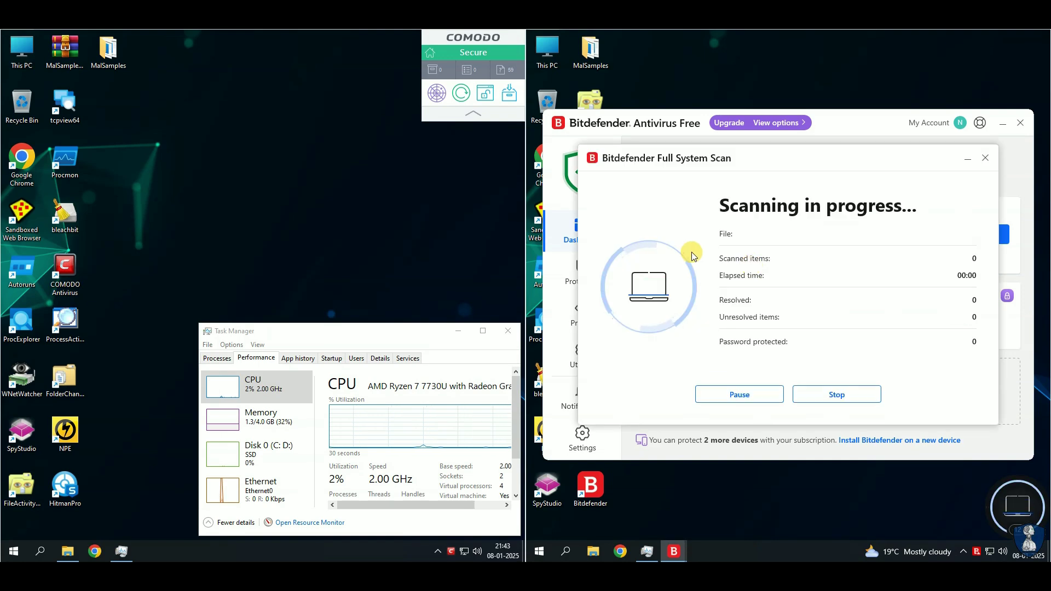
# - Open COMODO Antivirus on the first machine and run a Full Scan
pyautogui.doubleClick(64, 268)
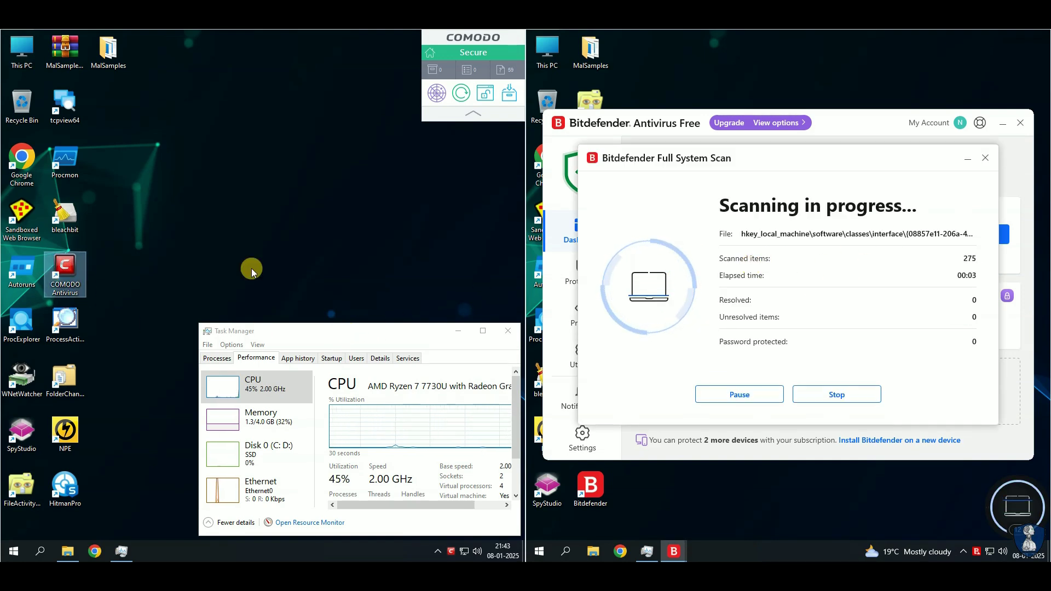
pyautogui.click(321, 253)
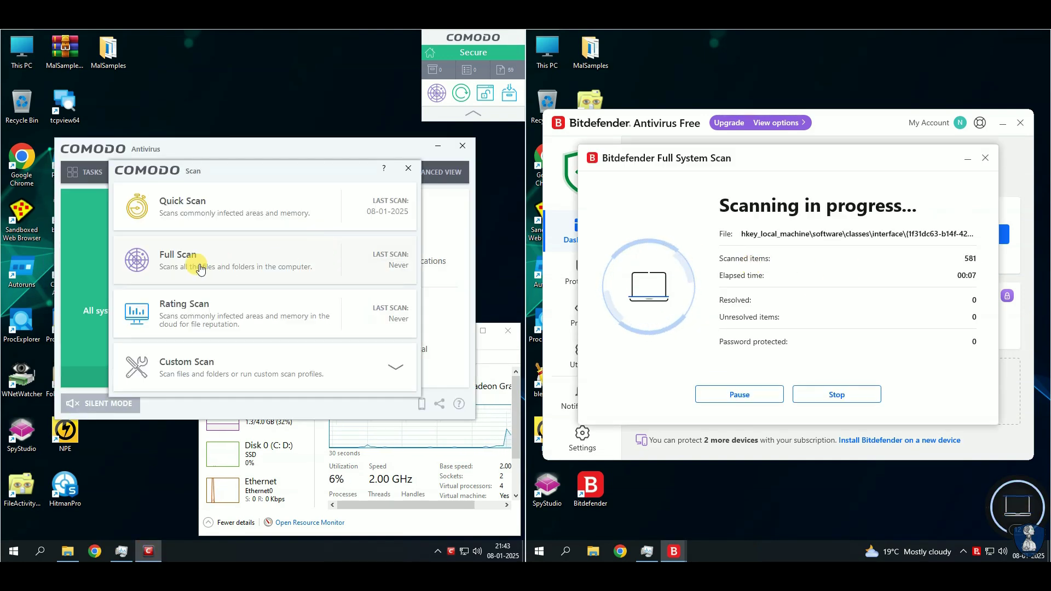
pyautogui.click(196, 259)
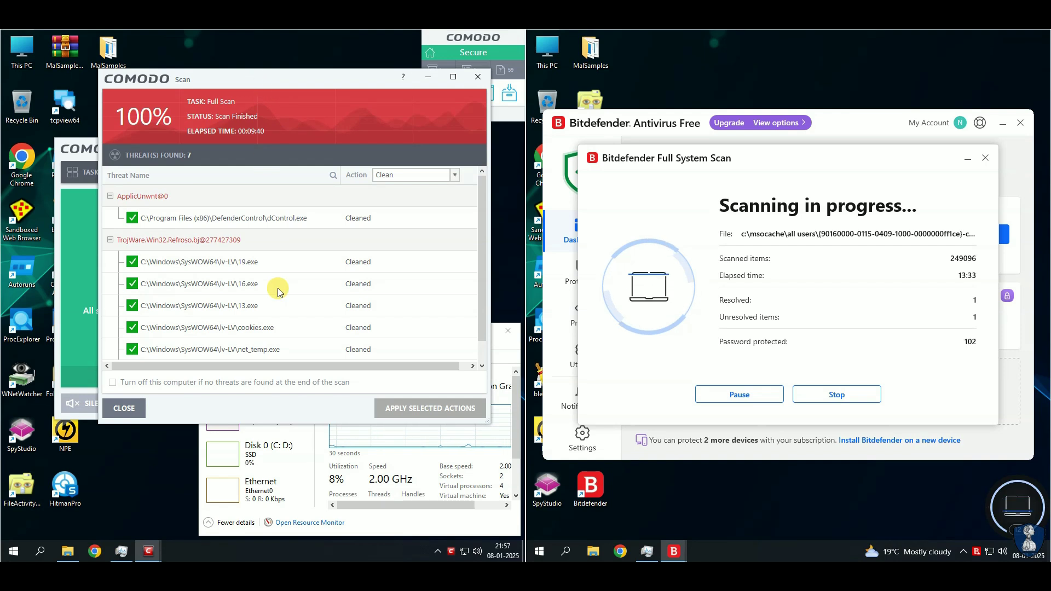
# - Review the threats listed by COMODO's Full Scan, then close the results and the COMODO Antivirus window
pyautogui.scroll(-1, 278, 288)
pyautogui.scroll(1, 278, 288)
pyautogui.scroll(-1, 277, 288)
pyautogui.scroll(1, 278, 288)
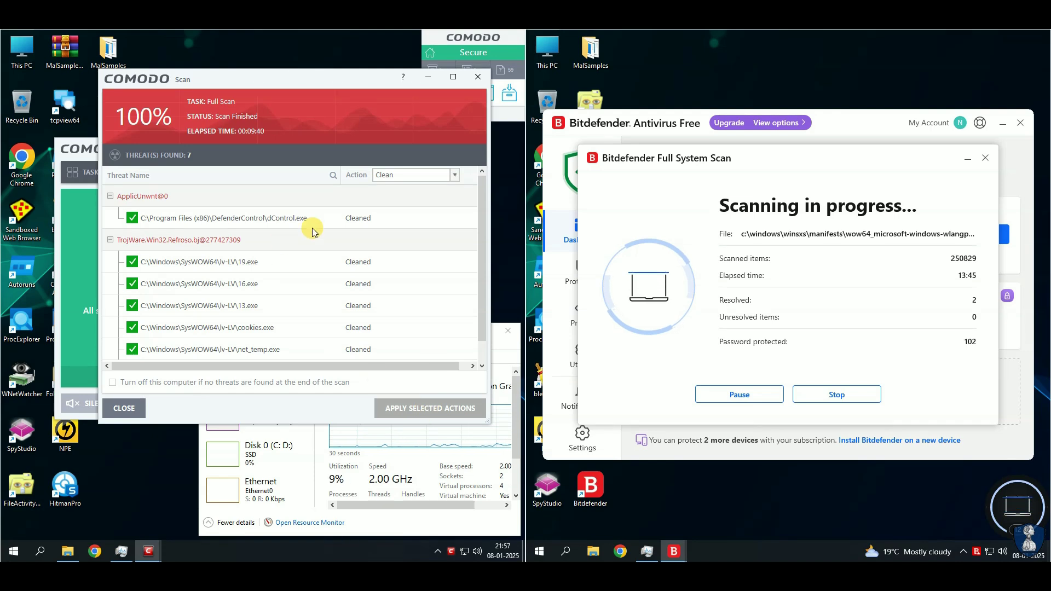
pyautogui.click(123, 408)
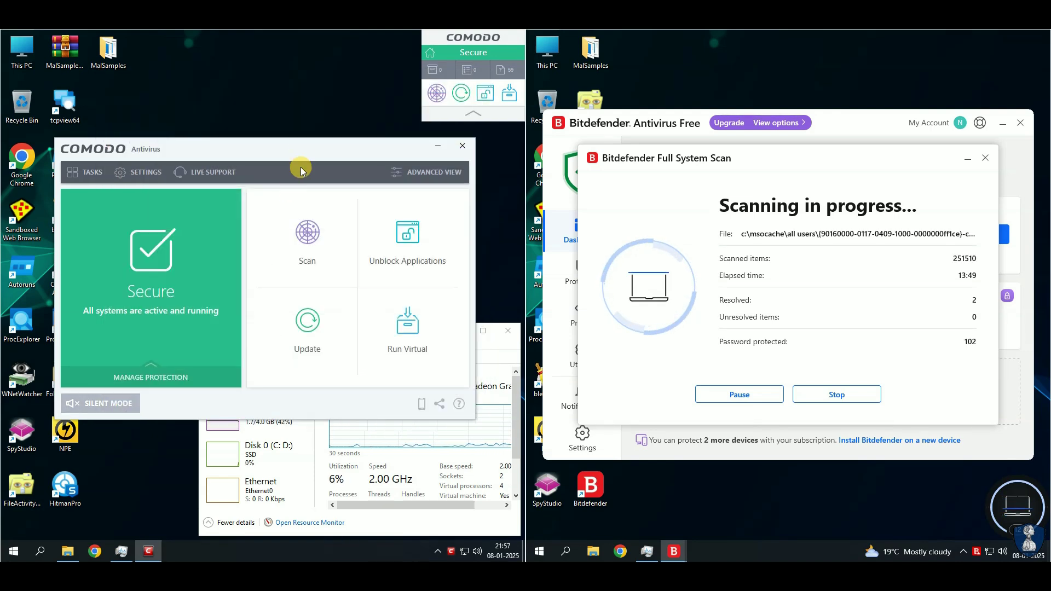
pyautogui.click(463, 147)
# - Start a Norton Power Eraser folder scan of the Desktop's MalSamples folder on the first machine, checking the folder's contents beforehand
pyautogui.doubleClick(74, 431)
pyautogui.click(443, 415)
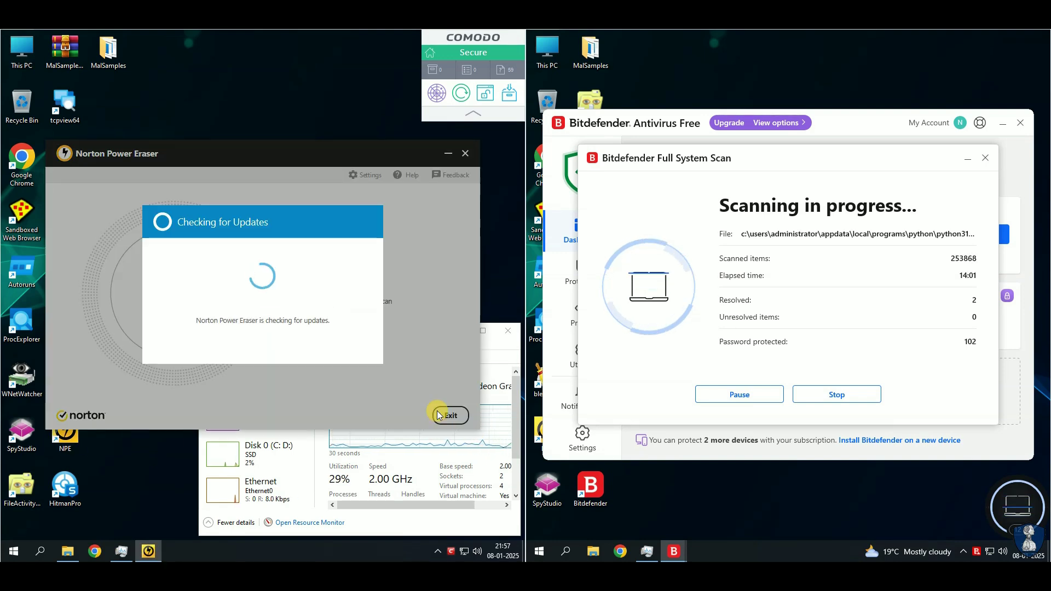
pyautogui.click(305, 338)
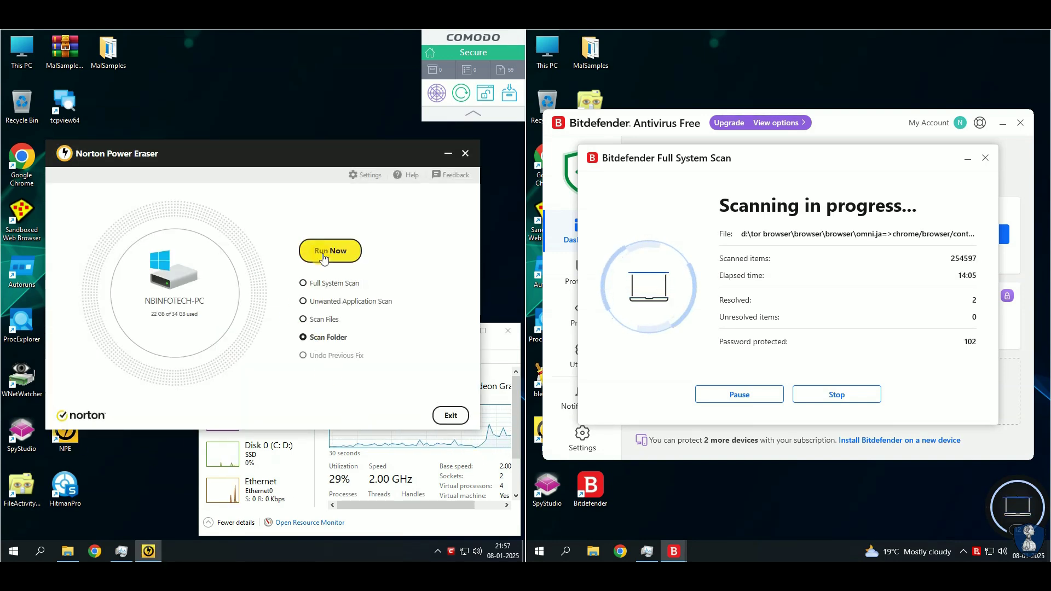
pyautogui.click(96, 242)
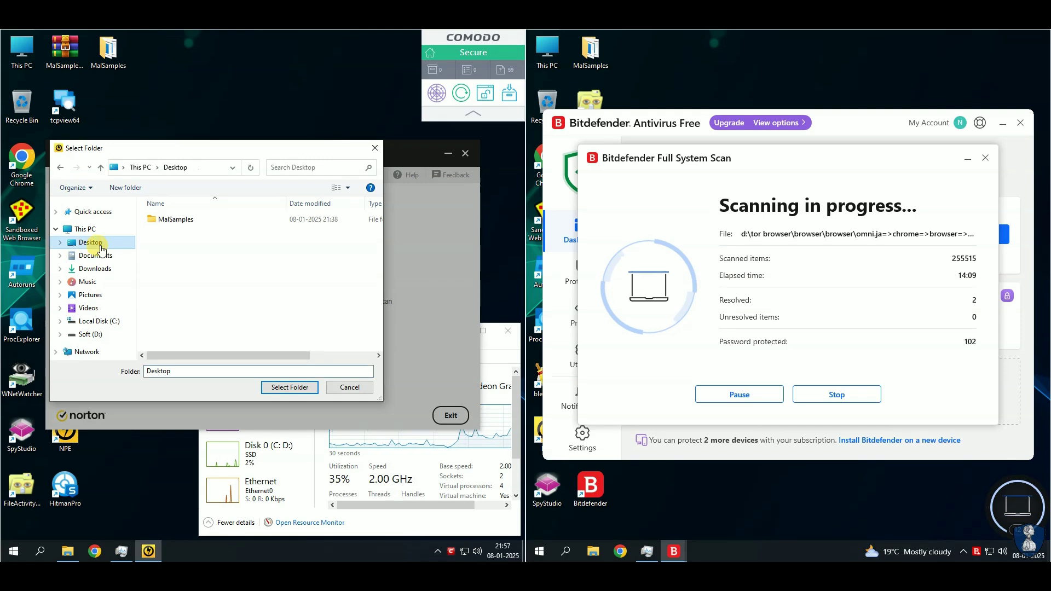
pyautogui.click(175, 219)
pyautogui.doubleClick(109, 50)
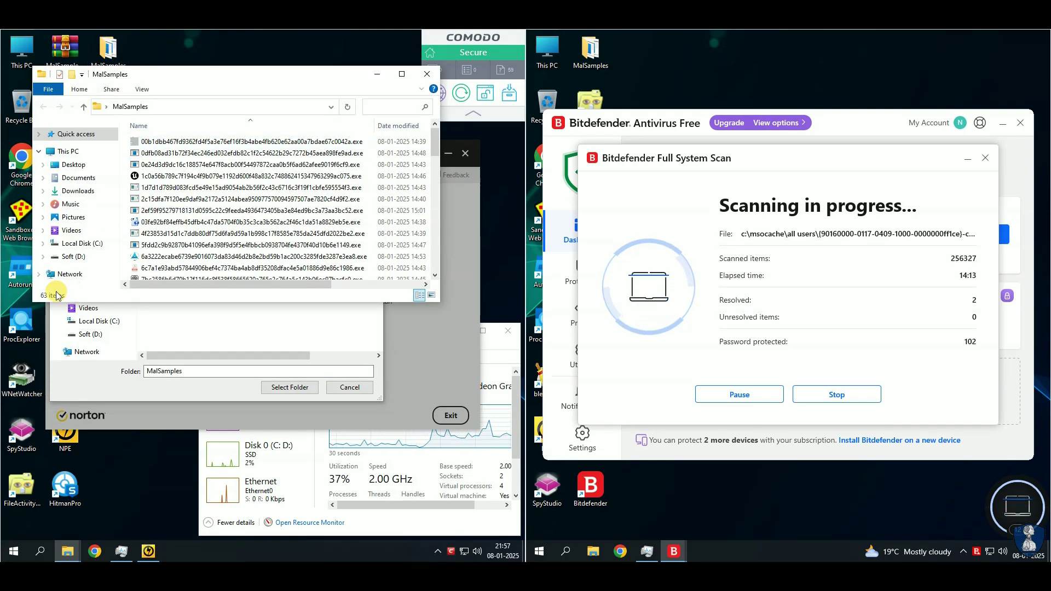
pyautogui.hotkey('alt', 'F4')
pyautogui.click(289, 387)
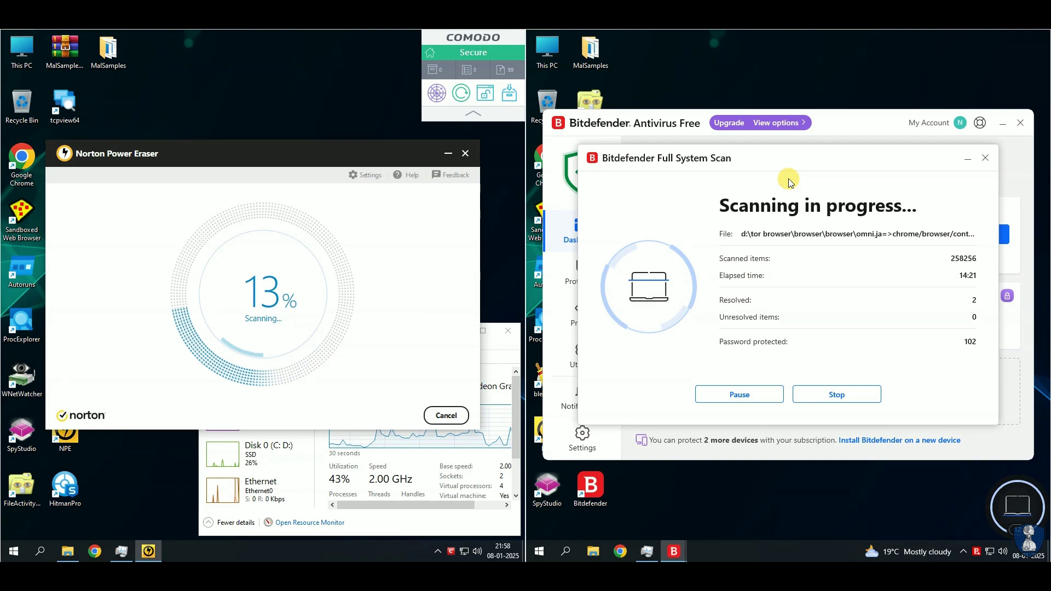
# - Bring up Task Manager on the second machine and shrink it into the desktop corner beside the Bitdefender scan
pyautogui.click(648, 550)
pyautogui.moveTo(535, 270); pyautogui.dragTo(827, 364)
pyautogui.click(793, 301)
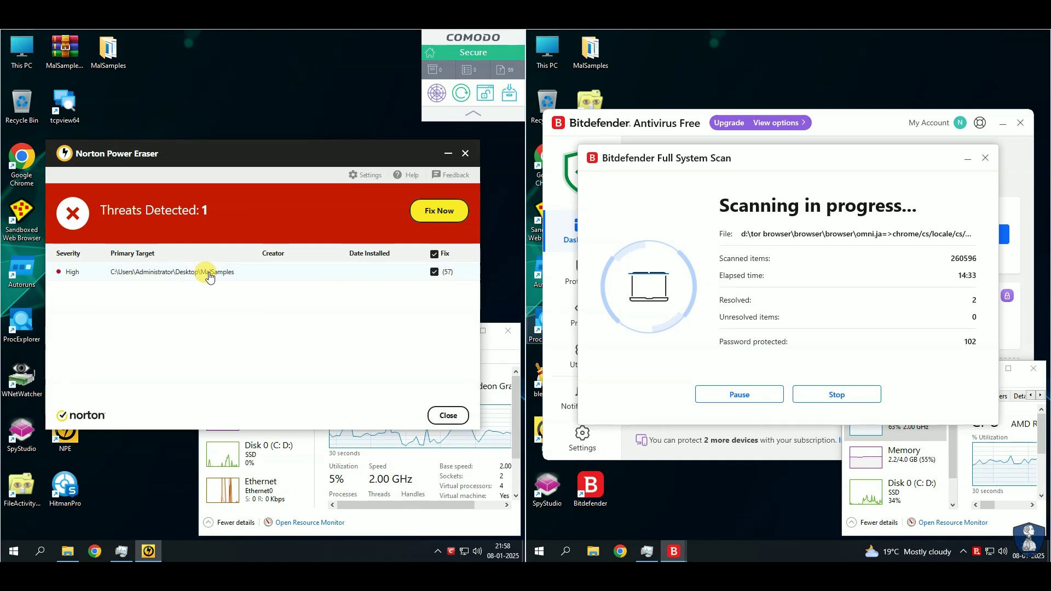
# - Inspect the MalSamples files detected by Norton Power Eraser, then fix the detected threat
pyautogui.click(232, 273)
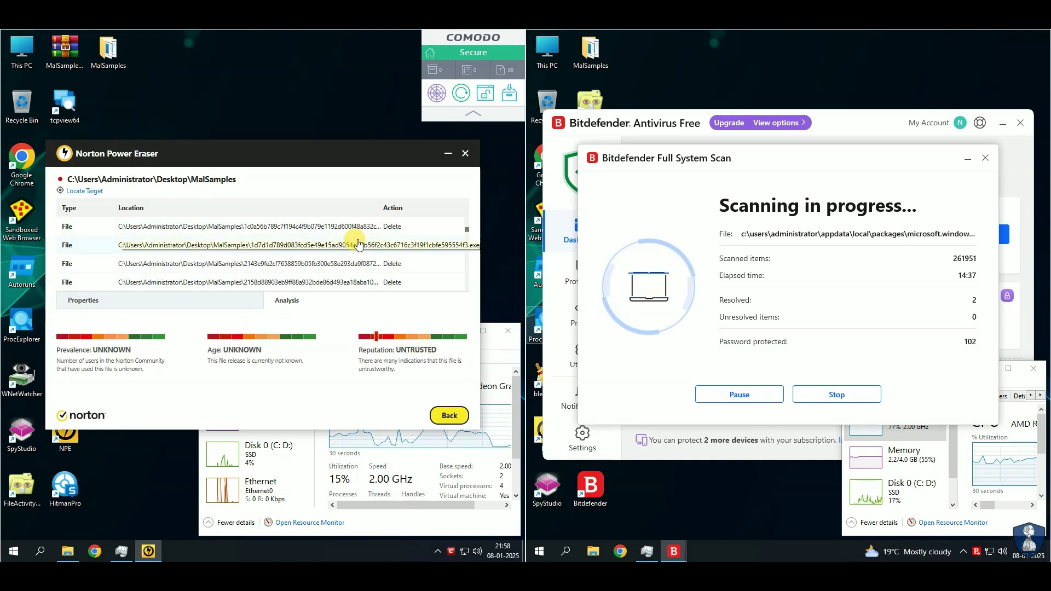
pyautogui.click(449, 416)
pyautogui.click(439, 210)
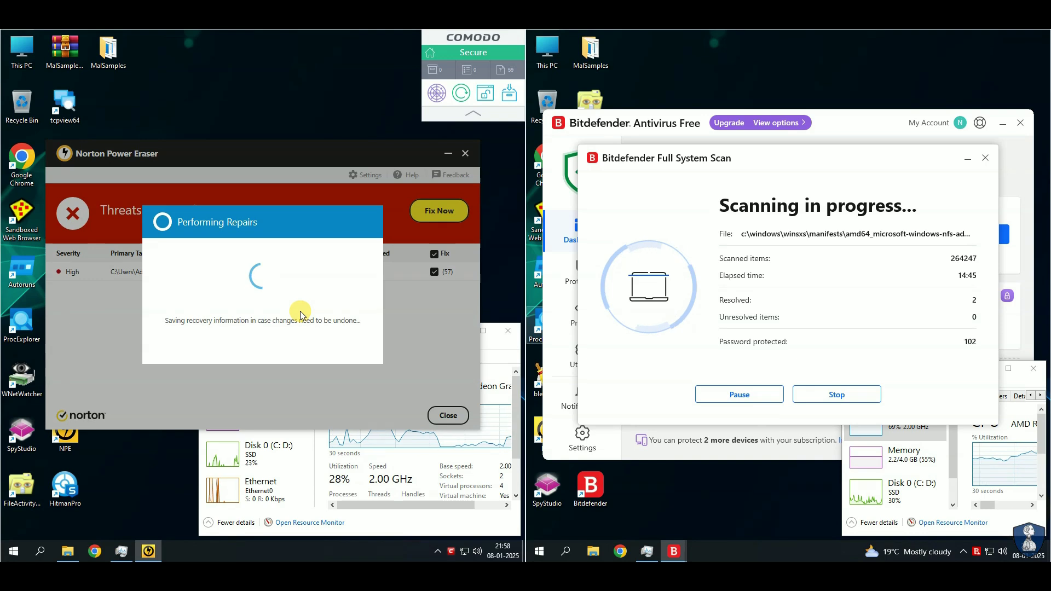
# - Shrink the first machine's Task Manager window in width and height while the Norton repairs run
pyautogui.moveTo(199, 455); pyautogui.dragTo(294, 456)
pyautogui.moveTo(411, 326); pyautogui.dragTo(410, 372)
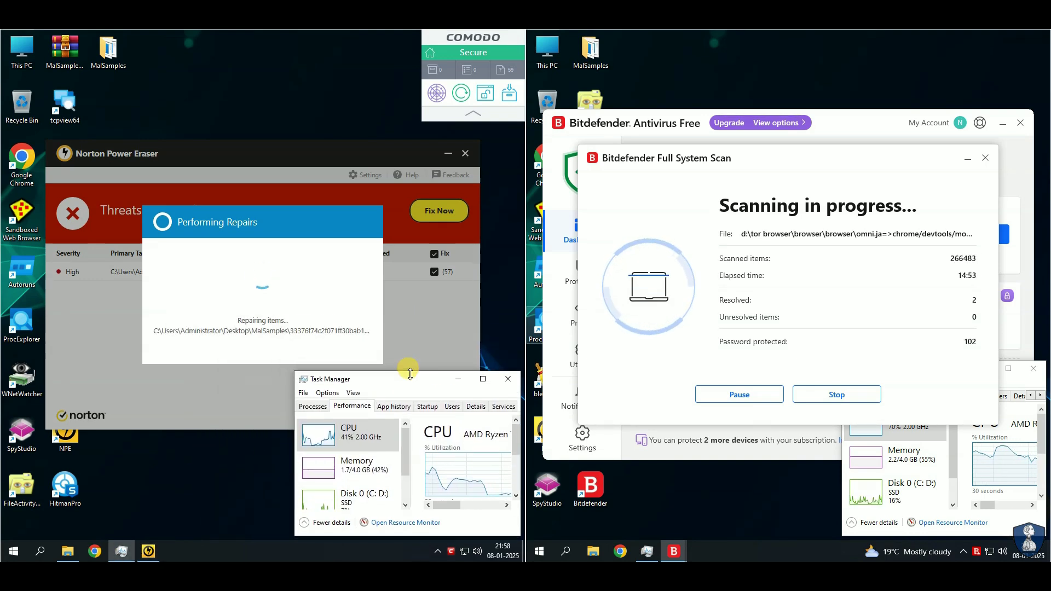
# - Complete the Norton Power Eraser repair on the first machine, dismiss its results, and exit the tool
pyautogui.click(206, 274)
pyautogui.click(343, 346)
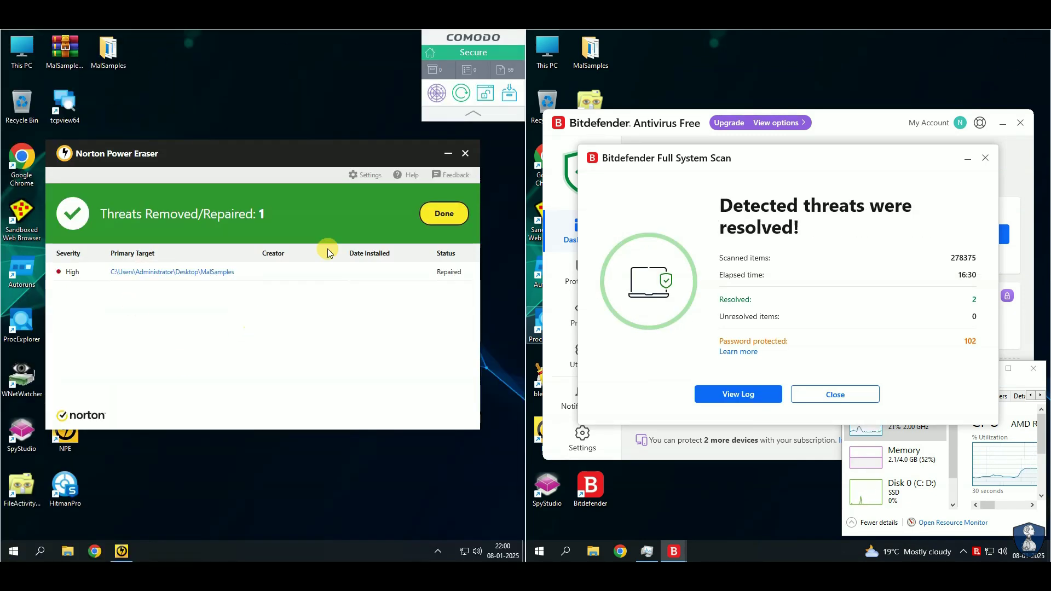
pyautogui.click(435, 220)
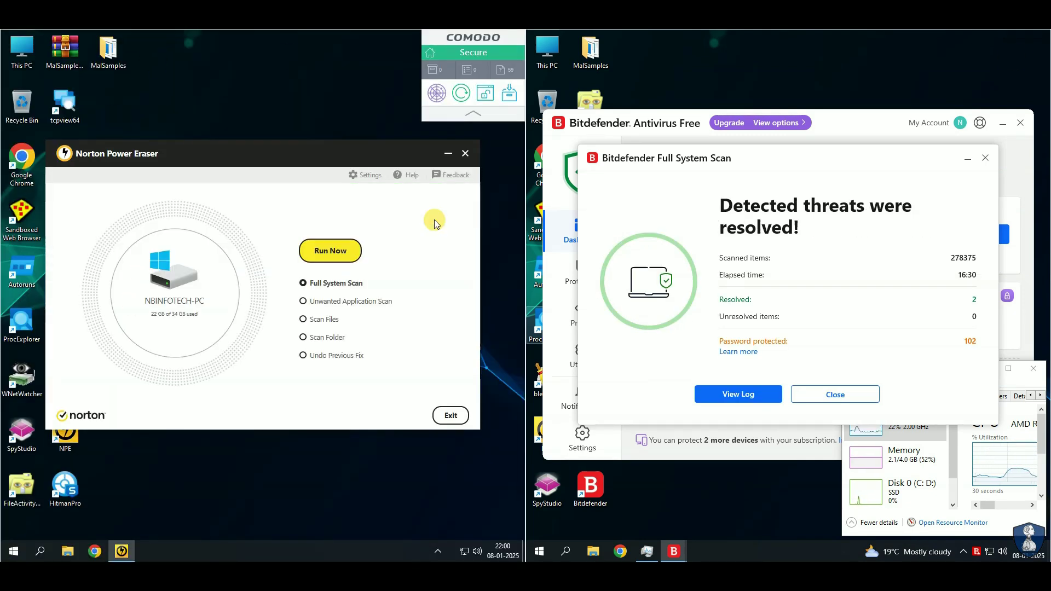
pyautogui.click(451, 416)
# - Open the first machine's MalSamples folder and move and enlarge its window to inspect the remaining files
pyautogui.doubleClick(108, 49)
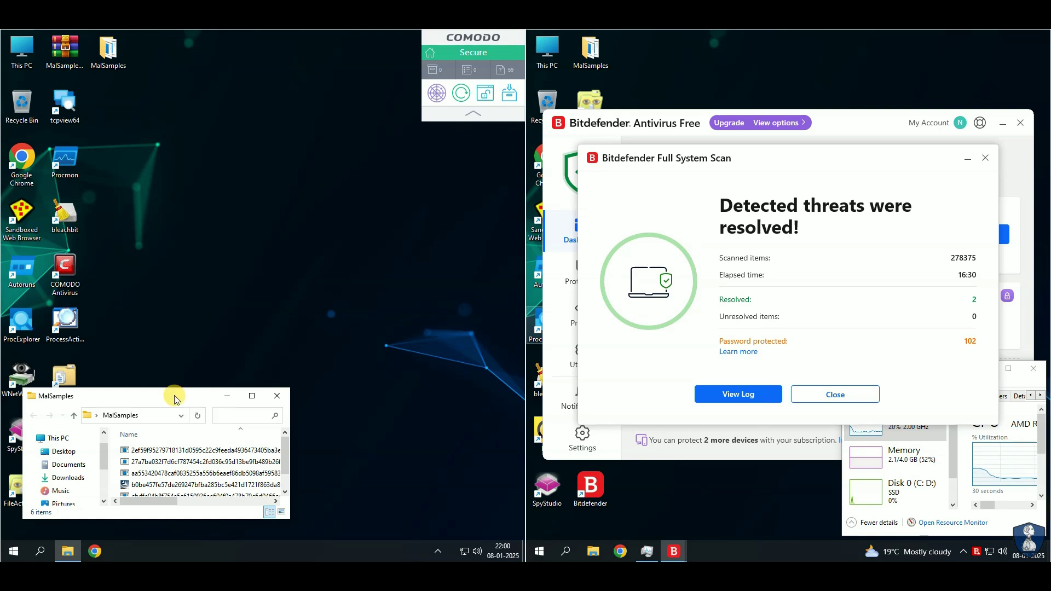
pyautogui.moveTo(175, 399); pyautogui.dragTo(189, 135)
pyautogui.moveTo(303, 253); pyautogui.dragTo(448, 428)
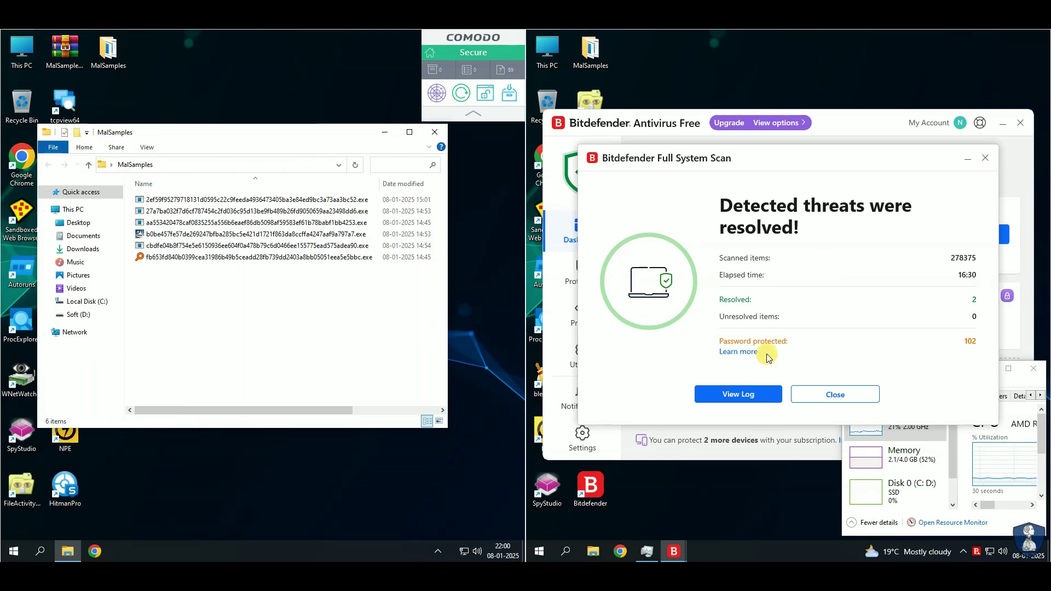
# - Close the finished Bitdefender scan and restart the second machine as Bitdefender recommends, checking its MalSamples folder beforehand
pyautogui.click(836, 395)
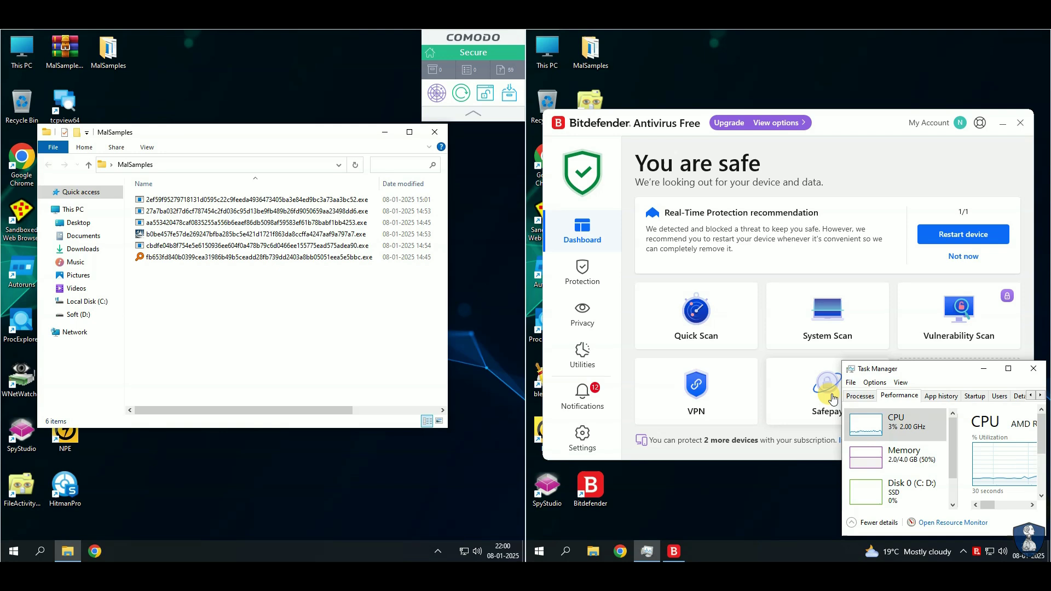
pyautogui.click(892, 186)
pyautogui.doubleClick(590, 50)
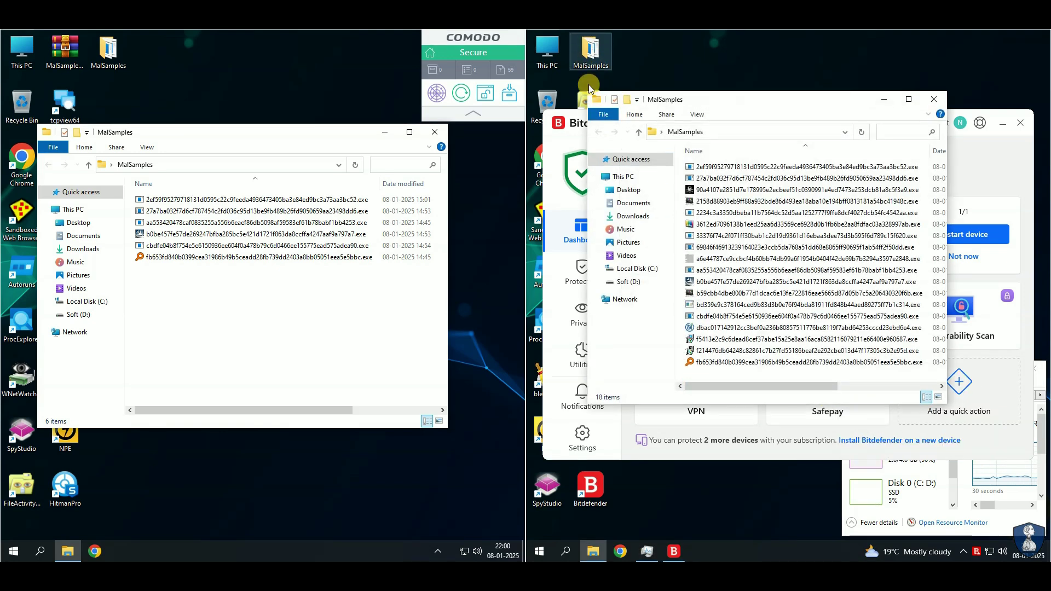
pyautogui.click(934, 99)
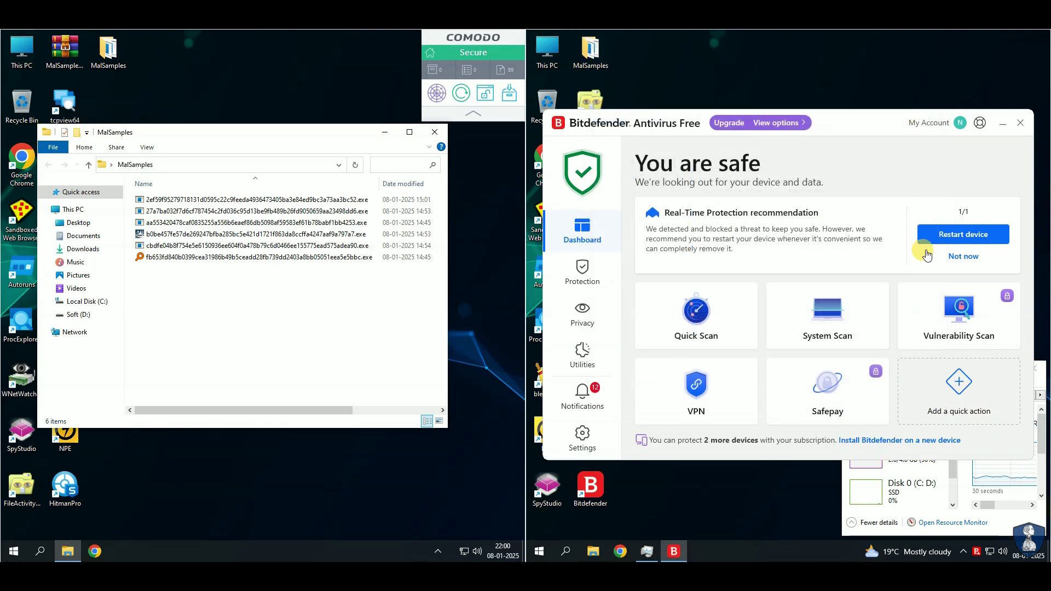
pyautogui.click(978, 236)
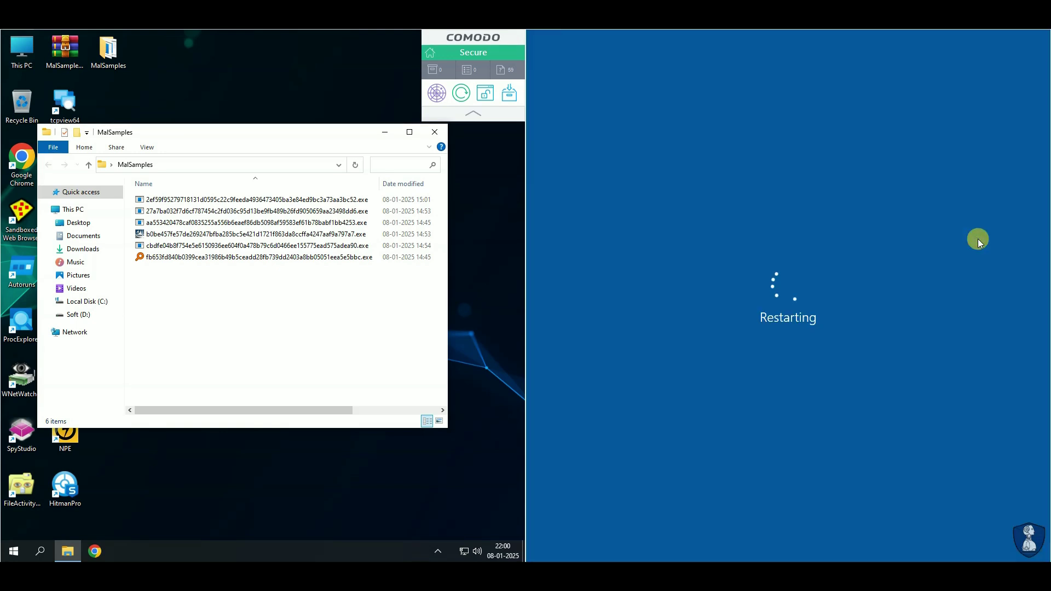
# - Minimize the MalSamples folder on the first machine and start a HitmanPro scan there
pyautogui.click(384, 131)
pyautogui.doubleClick(73, 474)
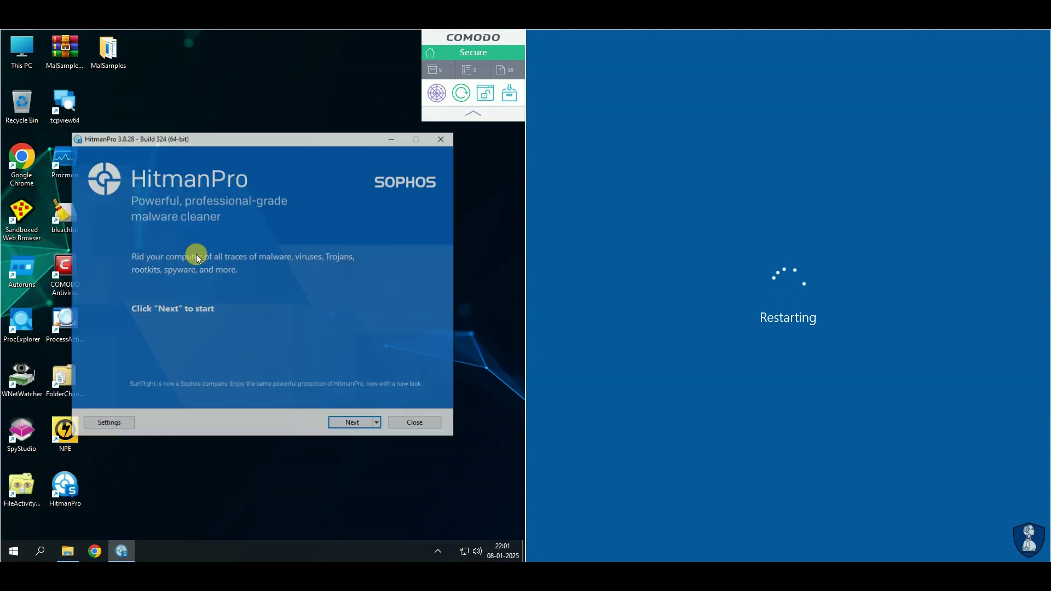
pyautogui.click(347, 424)
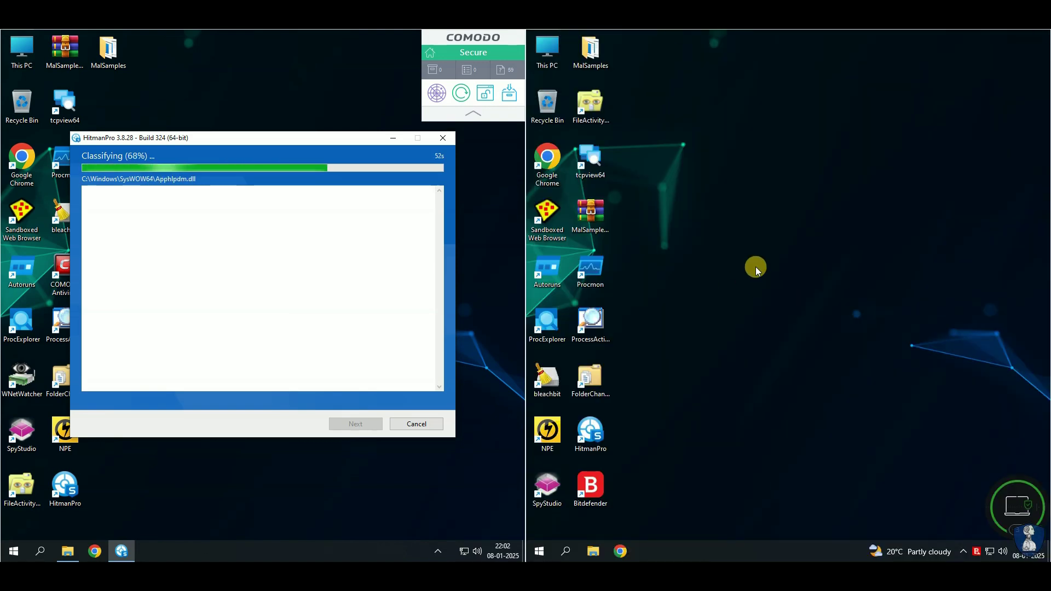
# - Start a Norton Power Eraser folder scan of the Desktop's MalSamples folder on the second machine, checking the folder's contents beforehand
pyautogui.doubleClick(596, 75)
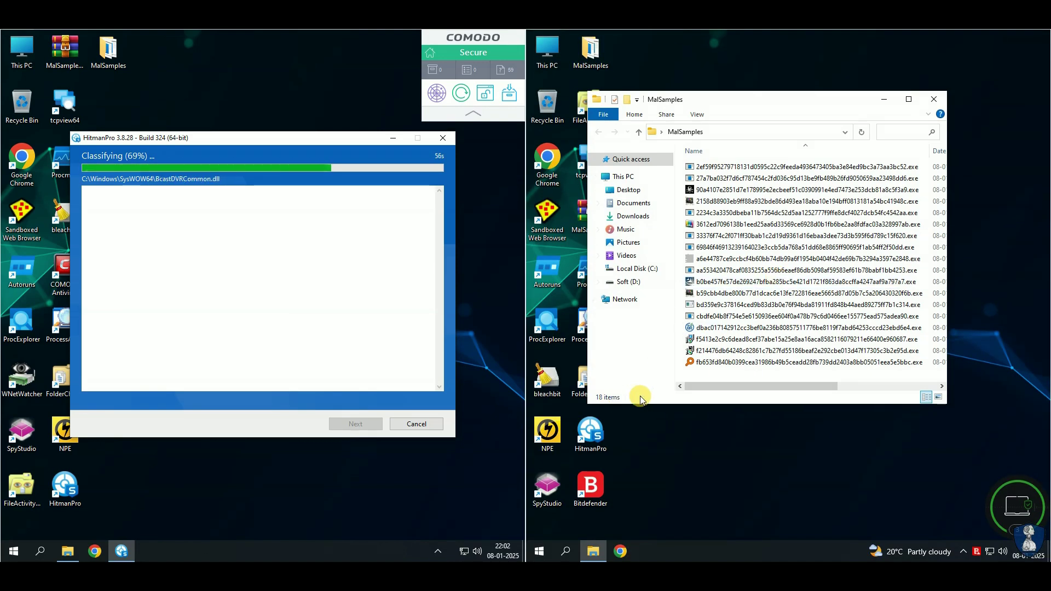
pyautogui.click(933, 101)
pyautogui.doubleClick(548, 431)
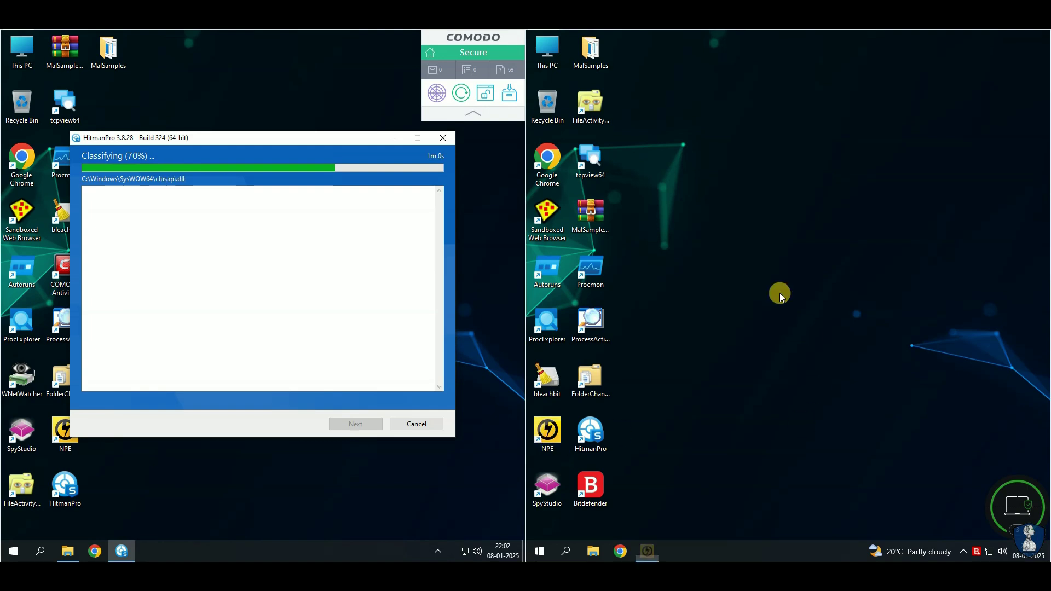
pyautogui.click(972, 416)
pyautogui.click(843, 337)
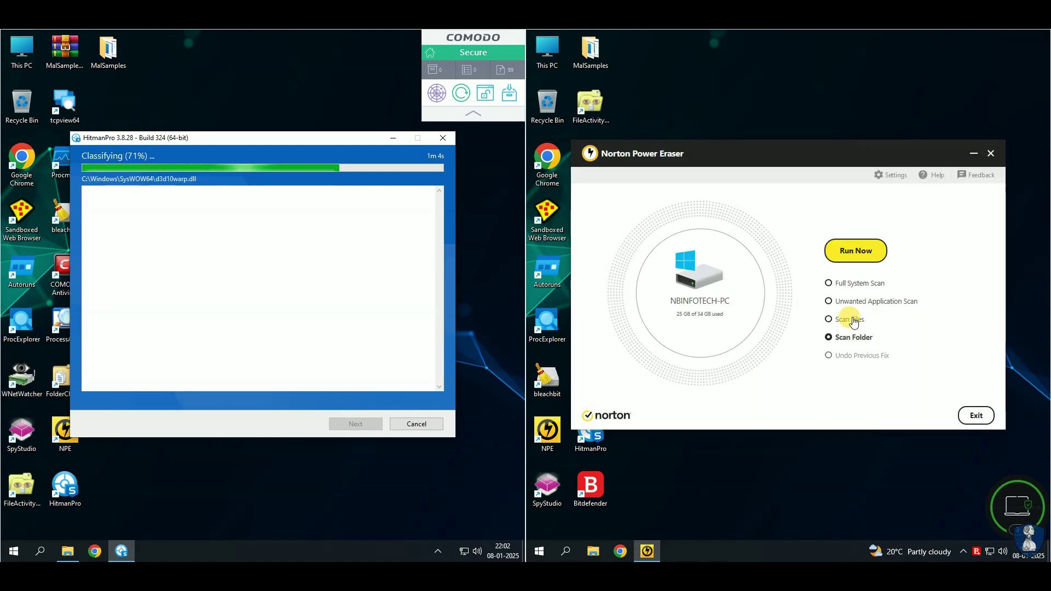
pyautogui.click(851, 253)
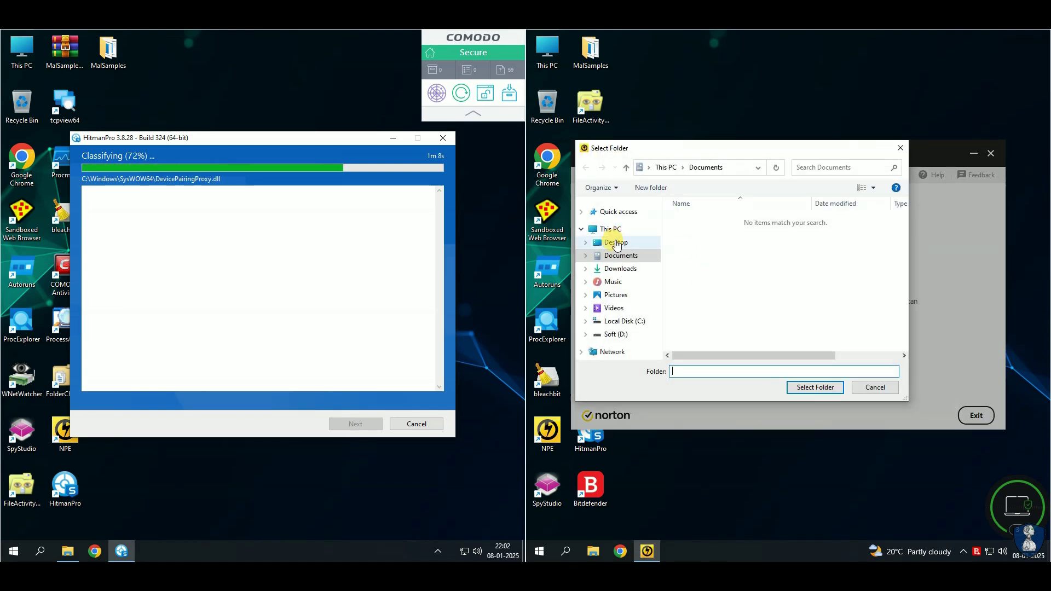
pyautogui.click(616, 244)
pyautogui.doubleClick(701, 221)
pyautogui.click(817, 387)
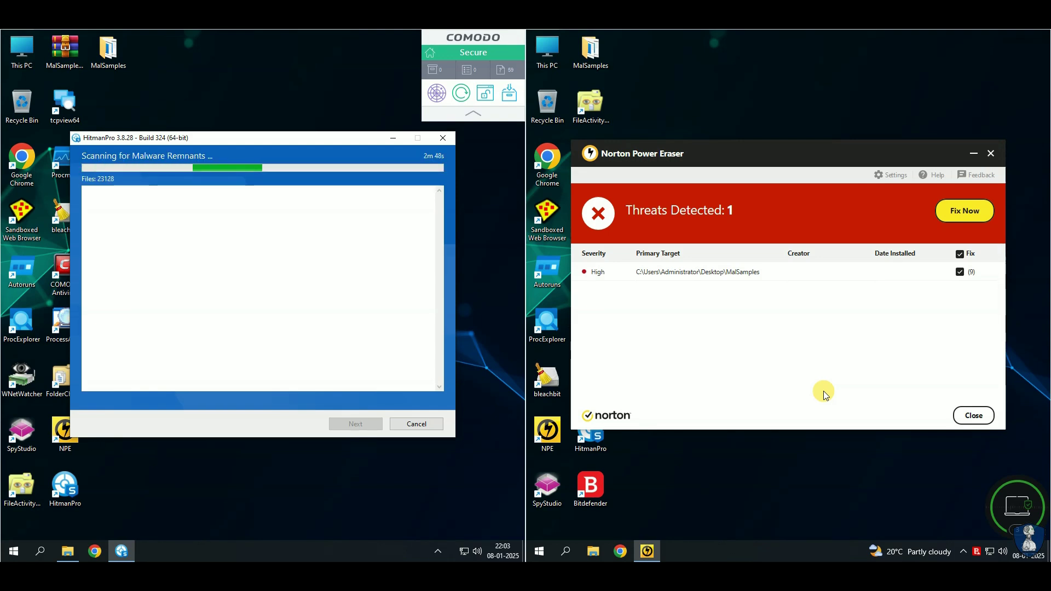
# - Fix the threat Norton Power Eraser detected on the second machine, restarting to complete the repair, and dismiss the results
pyautogui.click(965, 210)
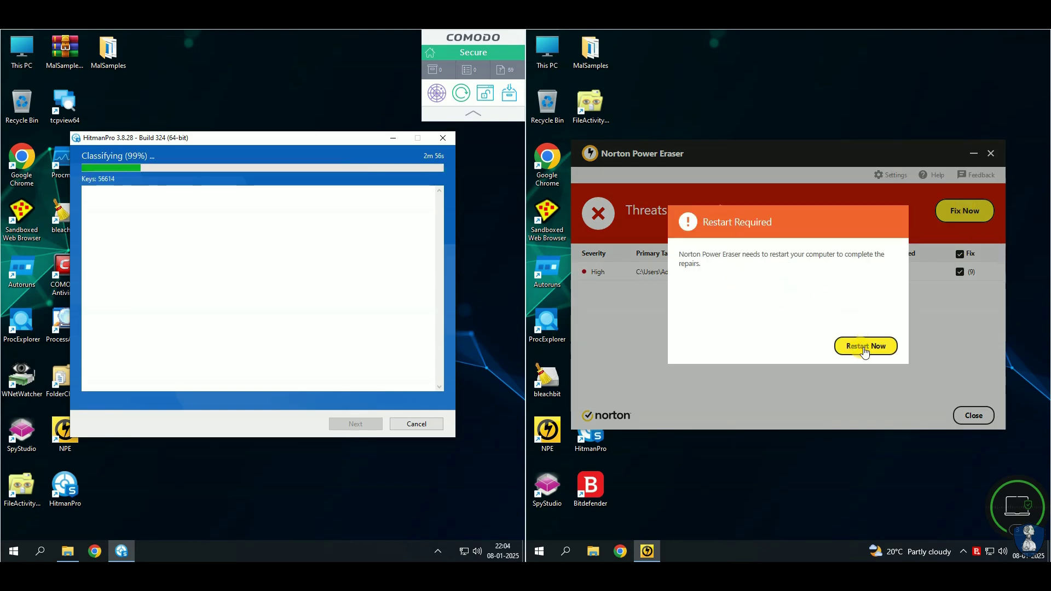
pyautogui.click(867, 347)
pyautogui.click(937, 307)
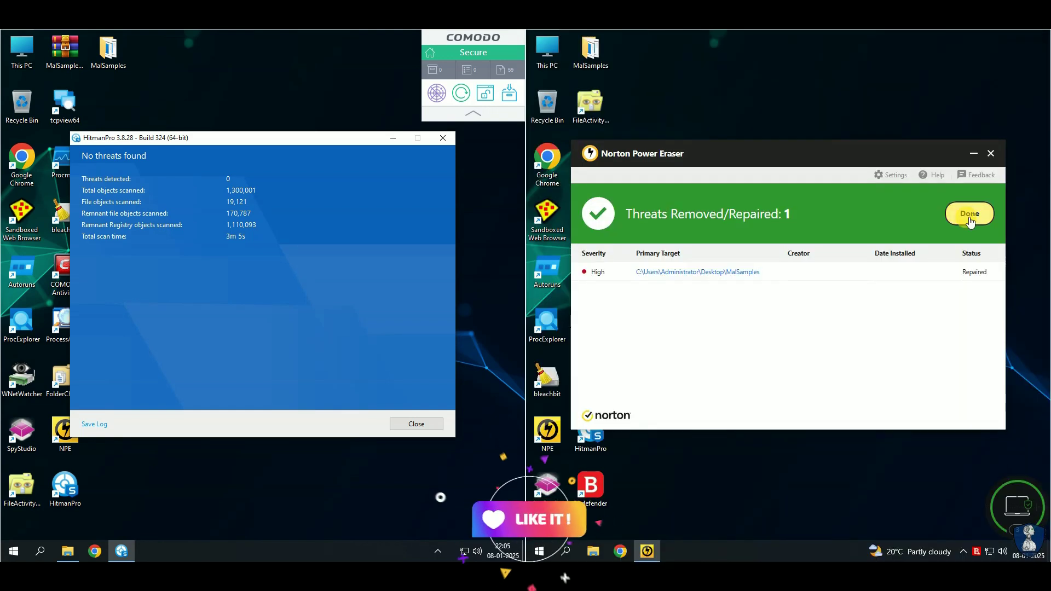
pyautogui.click(969, 213)
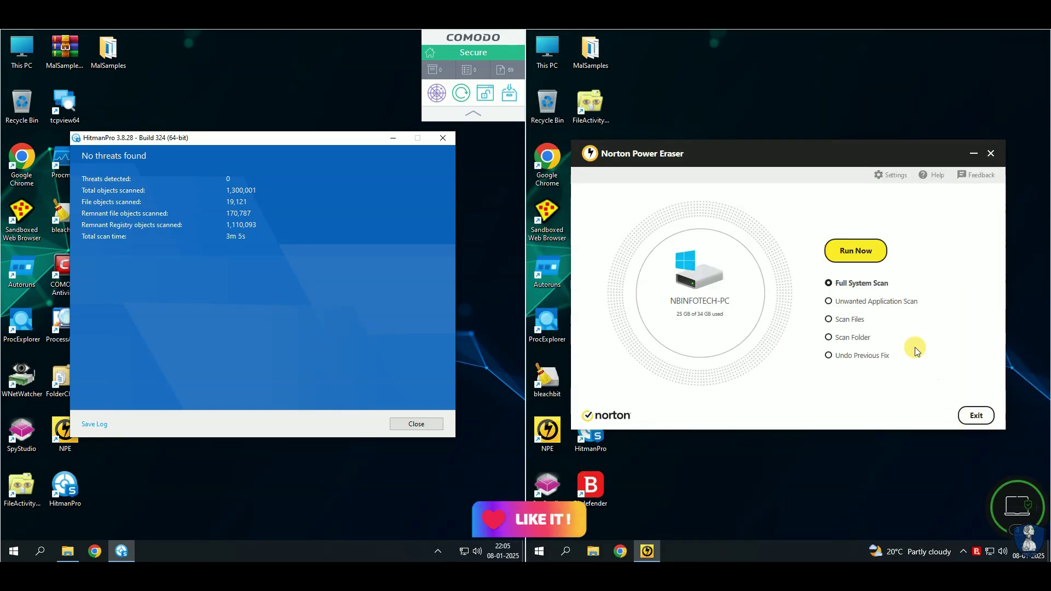
# - Close HitmanPro on the first machine and run Norton Power Eraser full system scans on both machines
pyautogui.click(416, 424)
pyautogui.doubleClick(65, 432)
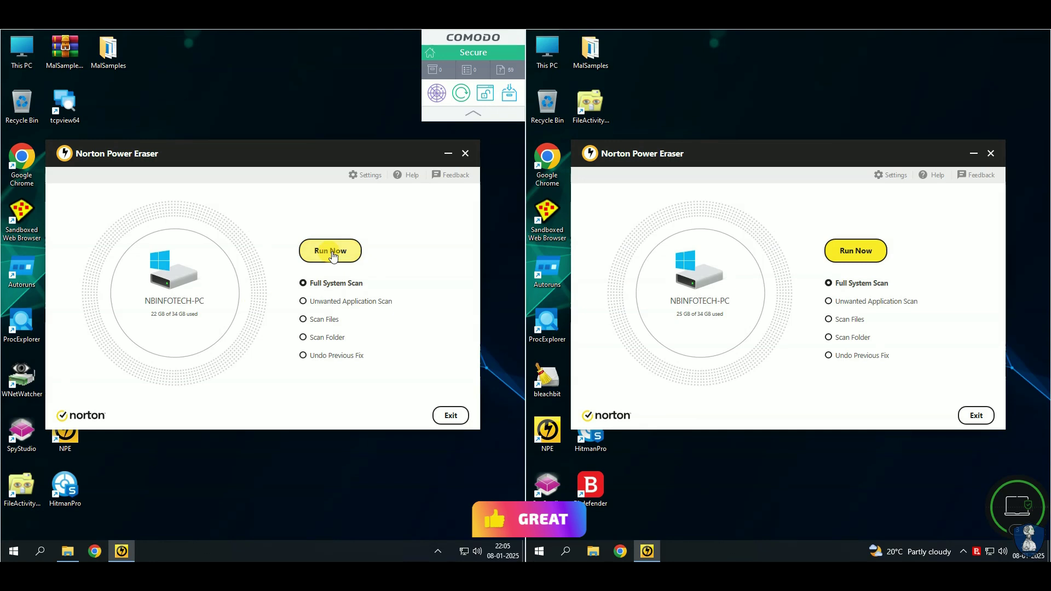
pyautogui.click(330, 250)
pyautogui.click(850, 255)
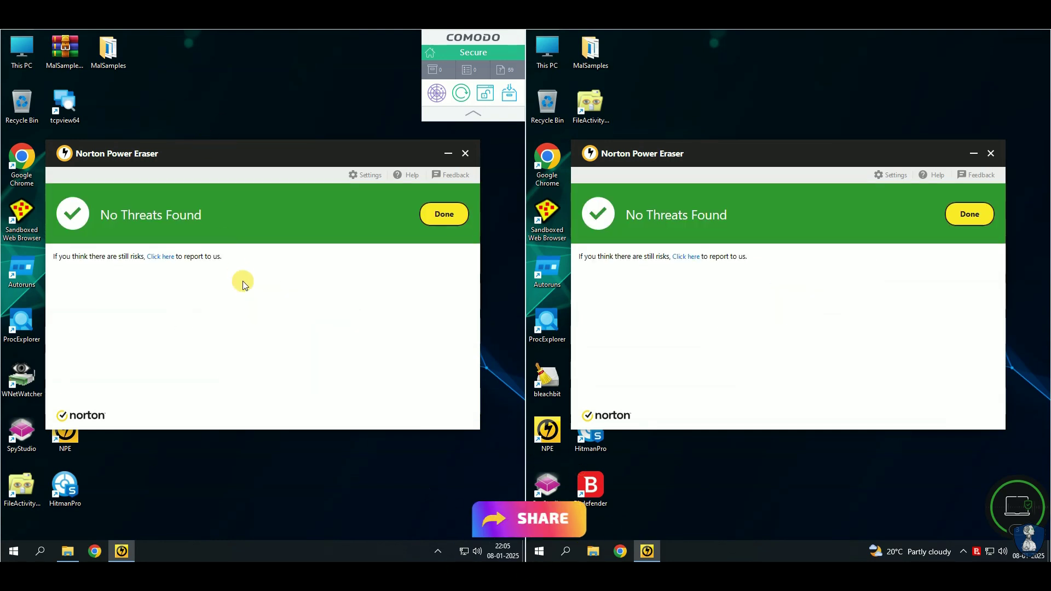
# - Dismiss the Norton full system scan results and exit Norton Power Eraser on both machines
pyautogui.click(453, 222)
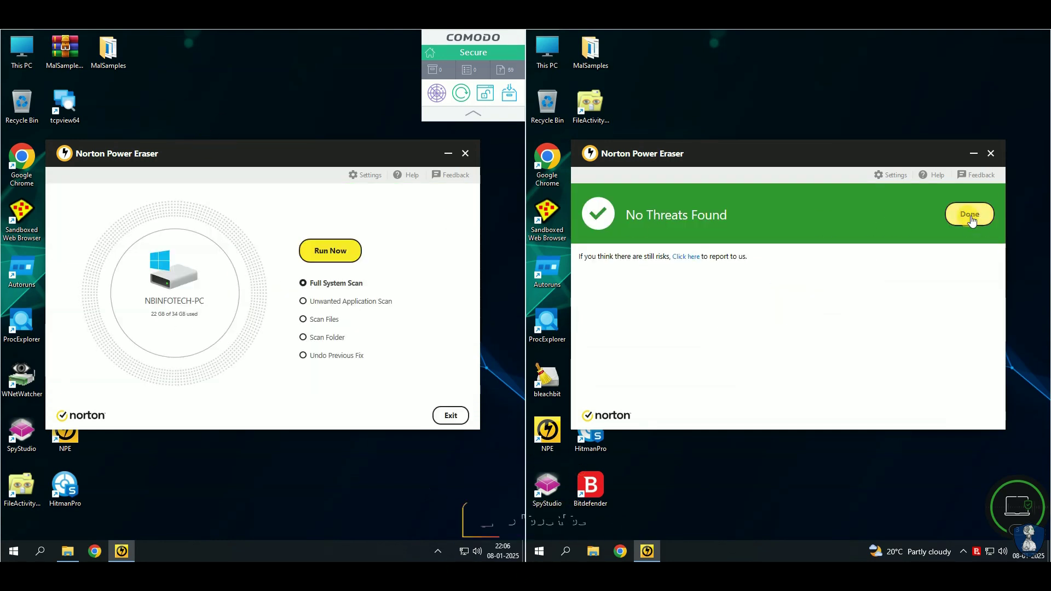
pyautogui.click(968, 216)
pyautogui.click(975, 416)
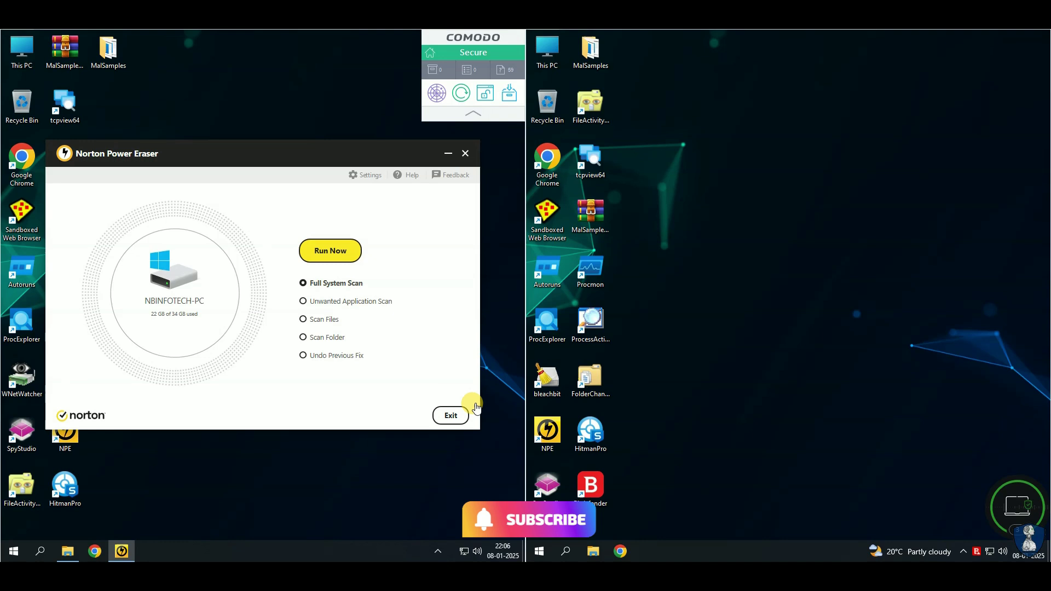
pyautogui.click(450, 418)
# - Scan the second machine with HitmanPro and review the listed items
pyautogui.doubleClick(590, 433)
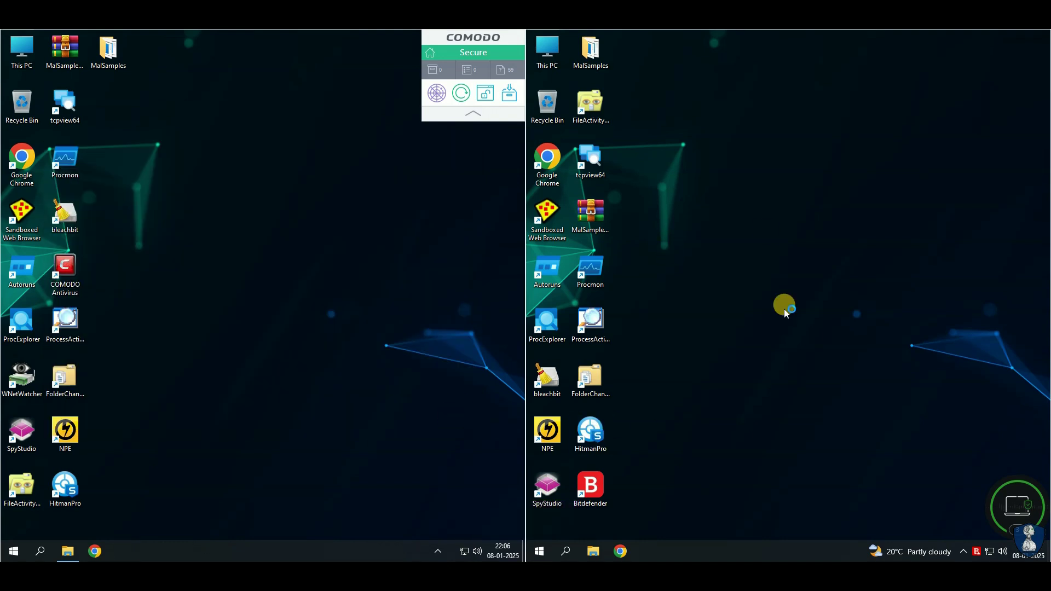
pyautogui.click(878, 424)
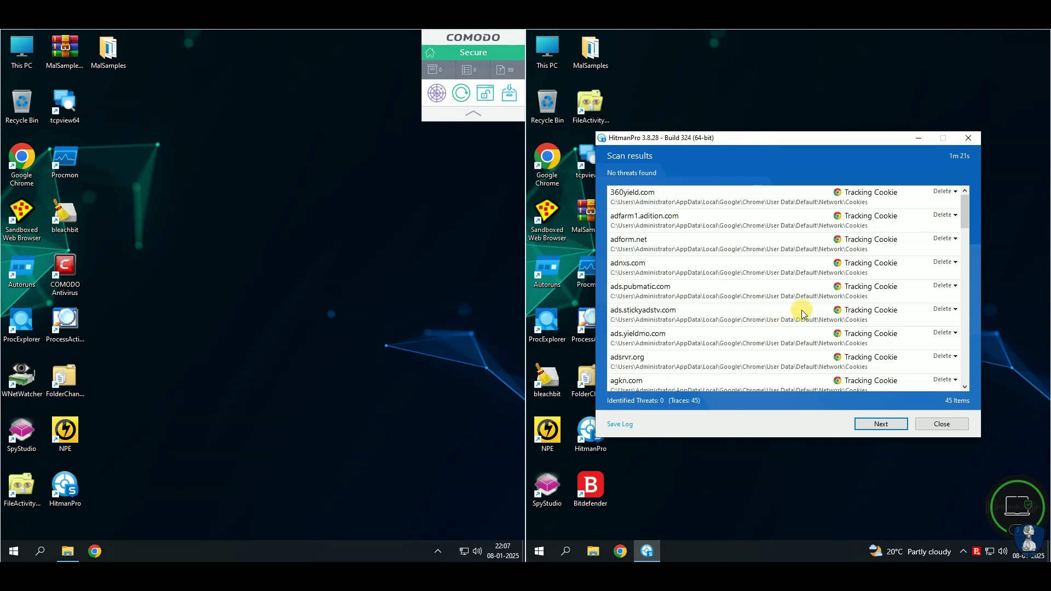
pyautogui.scroll(-12, 803, 314)
pyautogui.scroll(12, 812, 310)
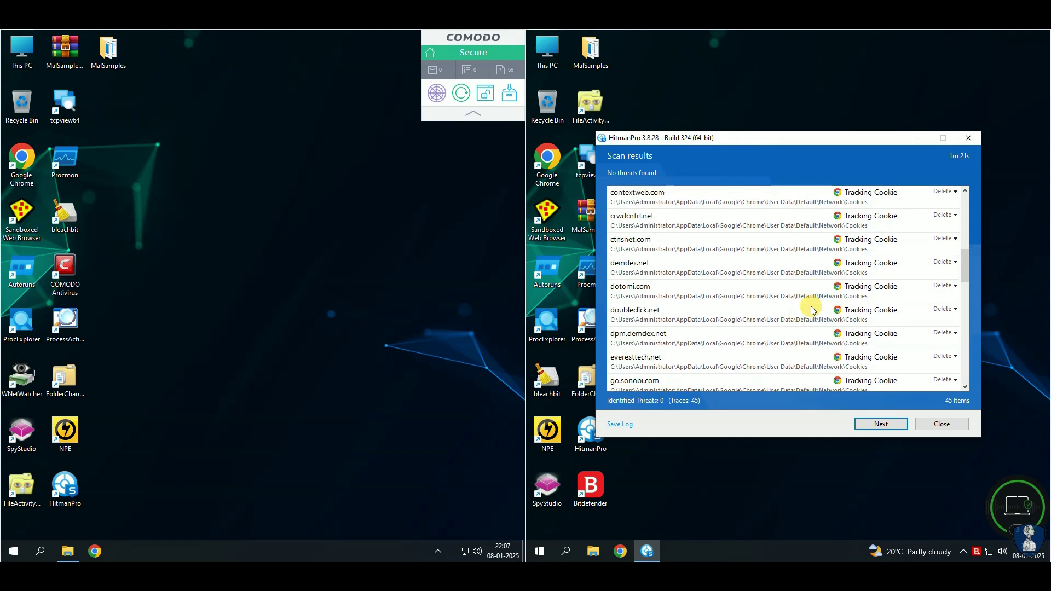
# - Delete the tracking cookies found by HitmanPro on the second machine and close the program
pyautogui.click(874, 424)
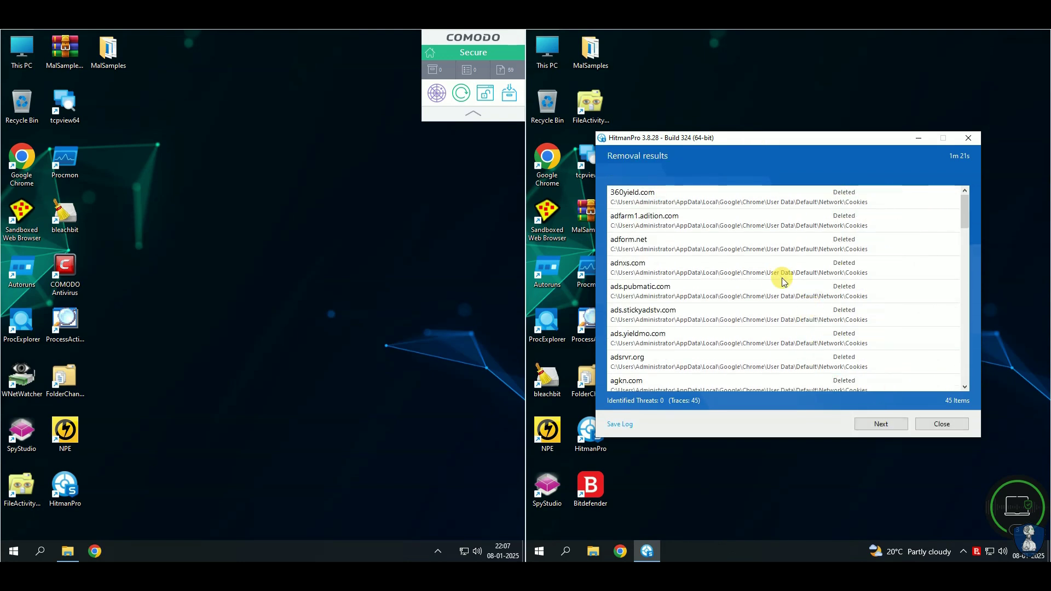
pyautogui.click(875, 425)
pyautogui.click(940, 424)
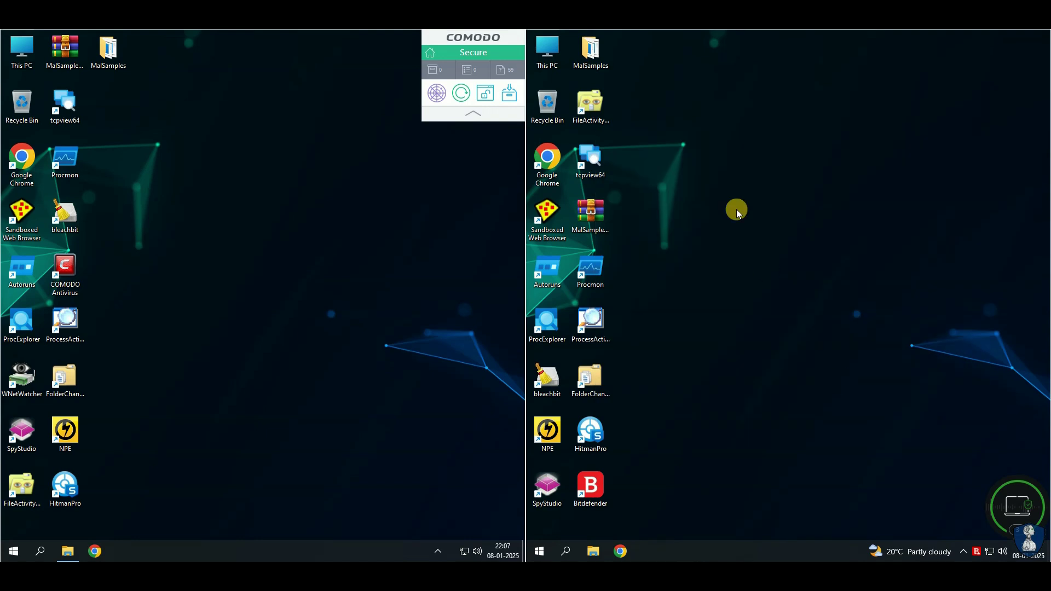
# - Compare the files left in the MalSamples folders on both machines, then close the second machine's folder window
pyautogui.doubleClick(590, 50)
pyautogui.moveTo(745, 271); pyautogui.dragTo(761, 144)
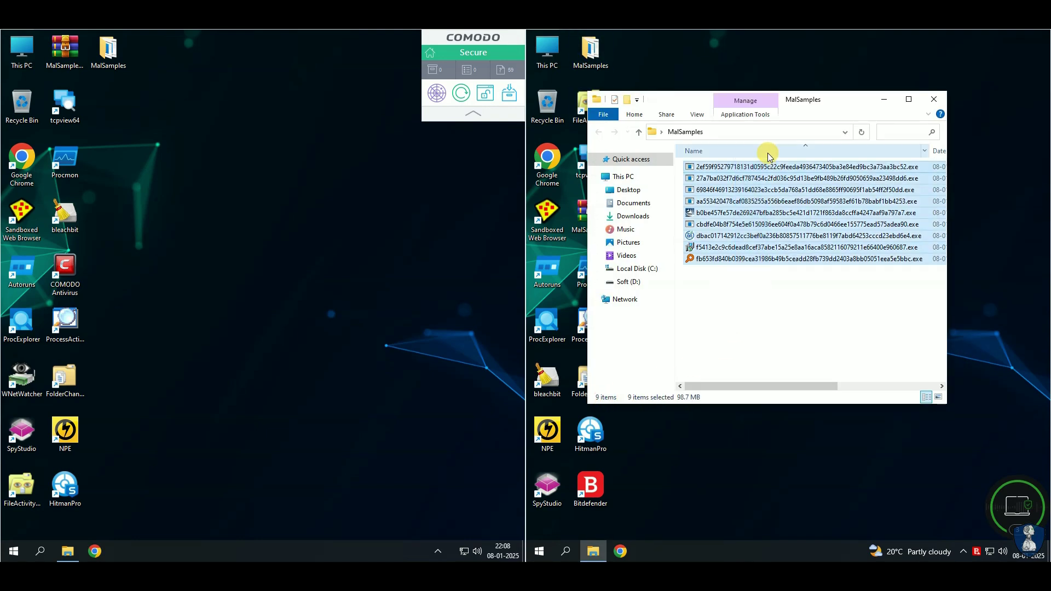
pyautogui.doubleClick(108, 50)
pyautogui.moveTo(143, 342); pyautogui.dragTo(181, 196)
pyautogui.click(176, 334)
pyautogui.click(755, 317)
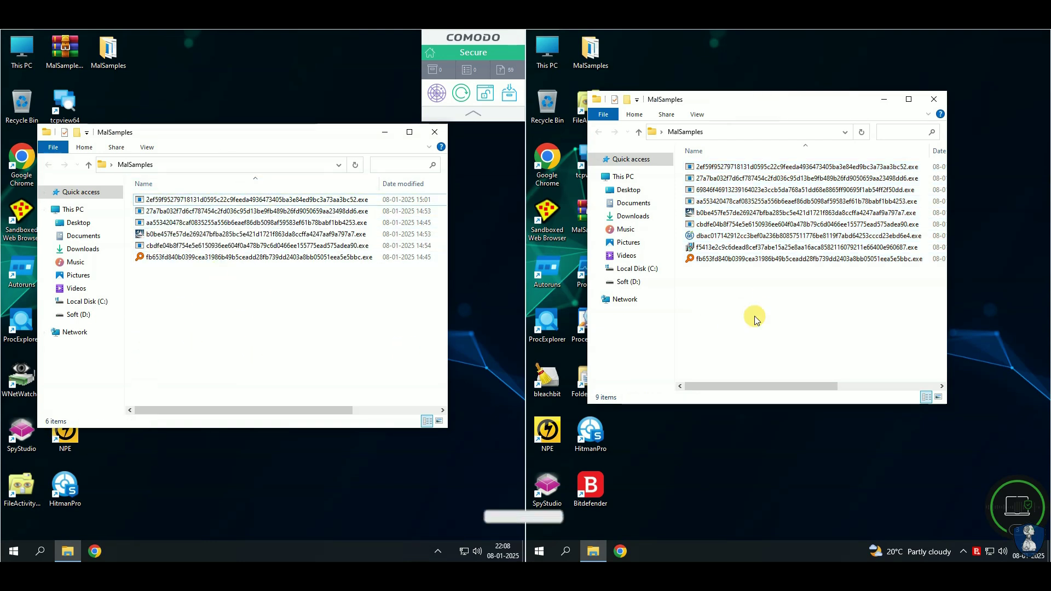
pyautogui.hotkey('alt', 'F4')
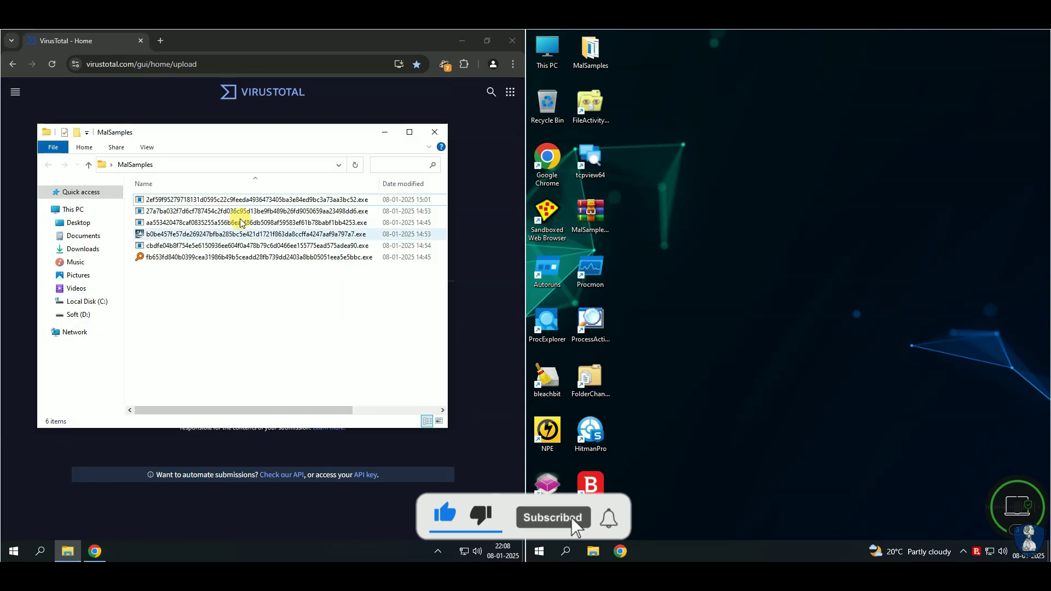
# - Check the first three remaining executables, starting with 2ef59f95, 27a7ba03 and aa553420, on VirusTotal and examine their vendor detections
pyautogui.click(188, 453)
pyautogui.moveTo(188, 453); pyautogui.dragTo(216, 345)
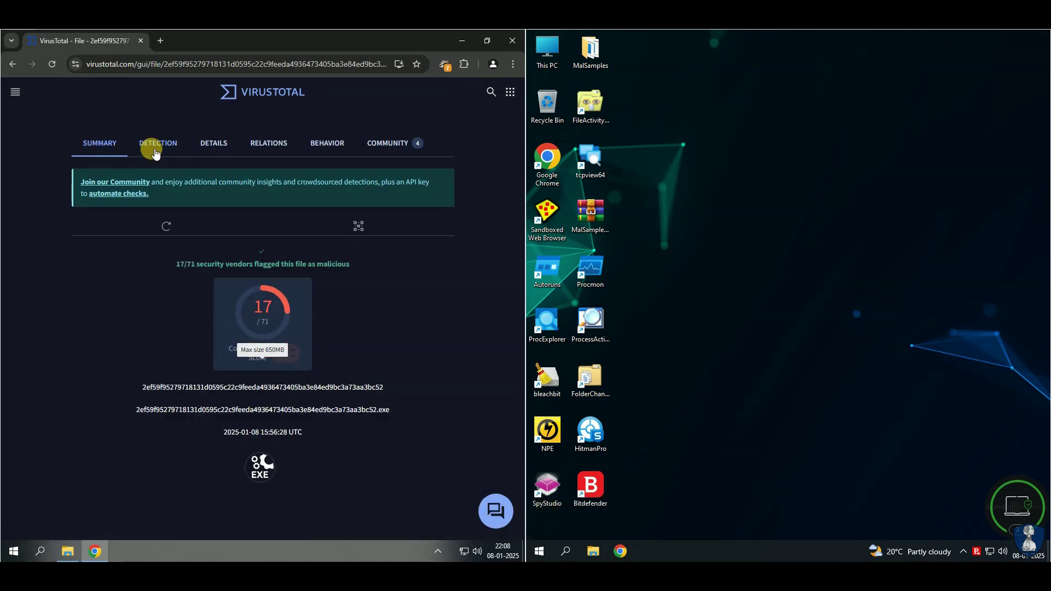
pyautogui.click(156, 144)
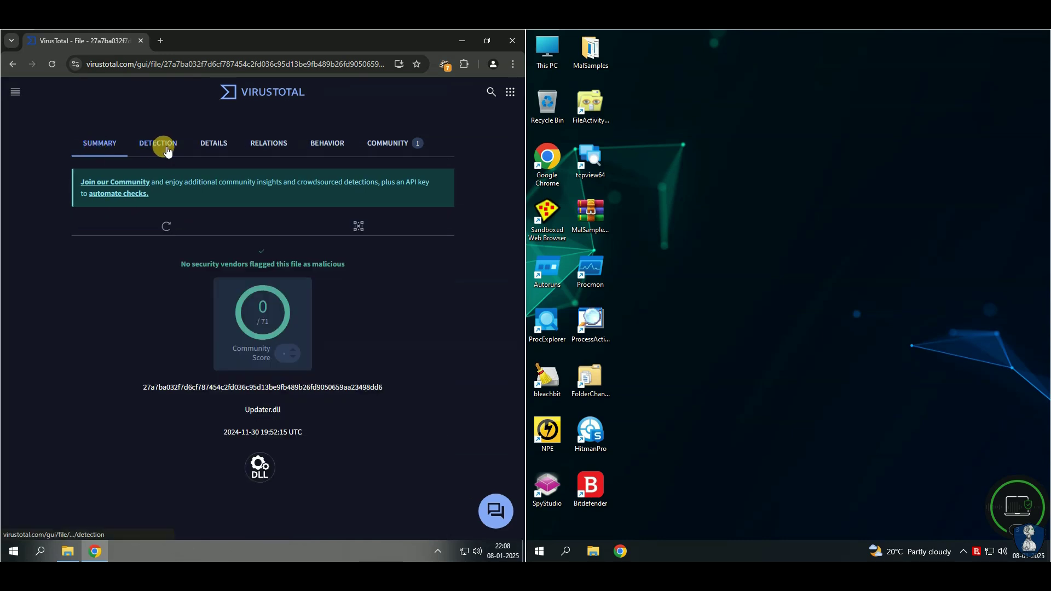
pyautogui.click(153, 144)
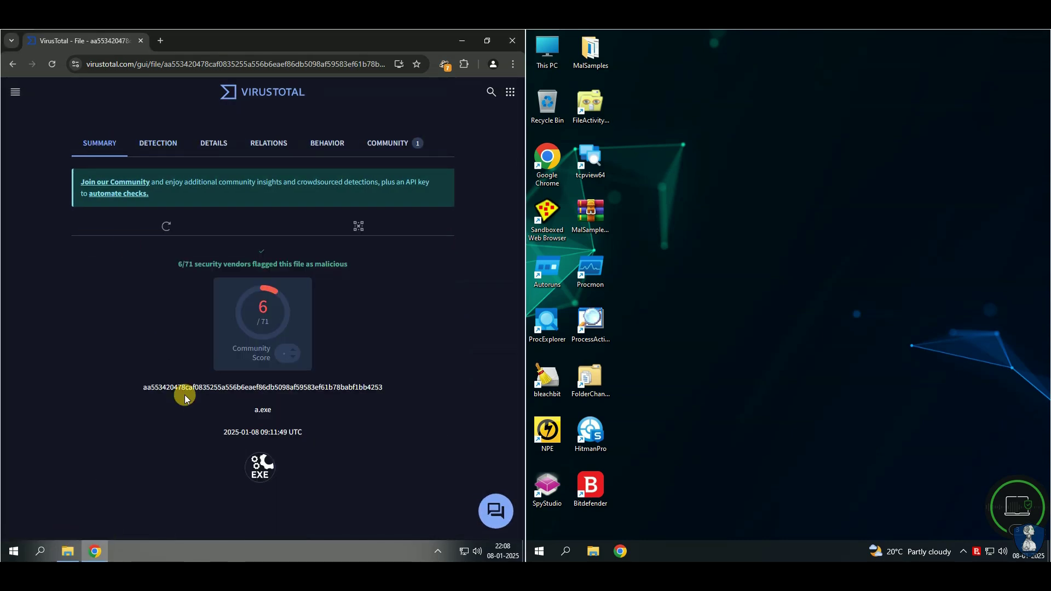
pyautogui.click(153, 143)
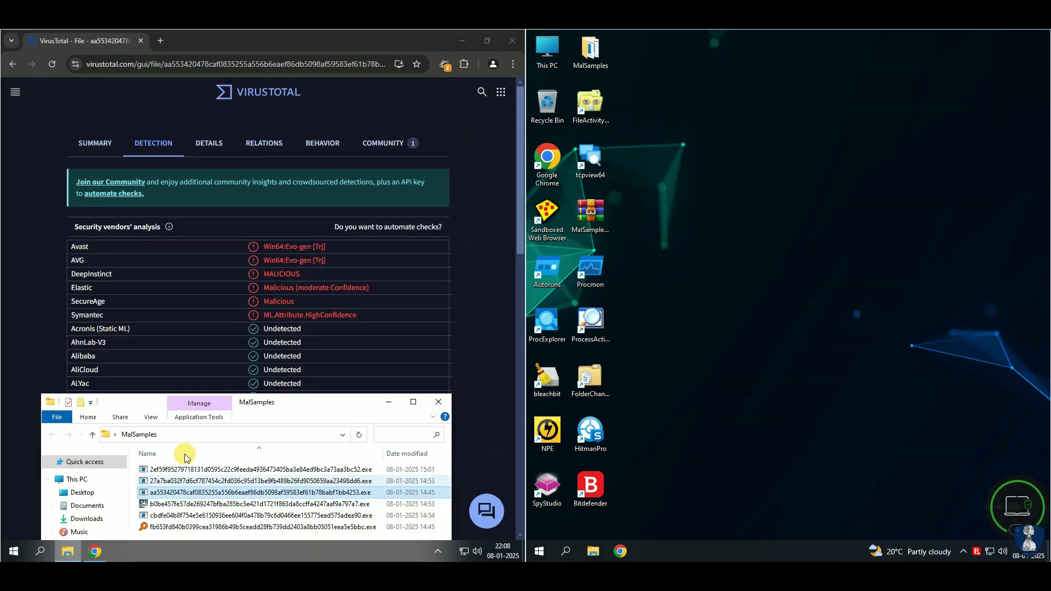
# - Check the executables starting with b0be457f and cbdfe04b on VirusTotal and view their detection summaries
pyautogui.moveTo(186, 503); pyautogui.dragTo(195, 351)
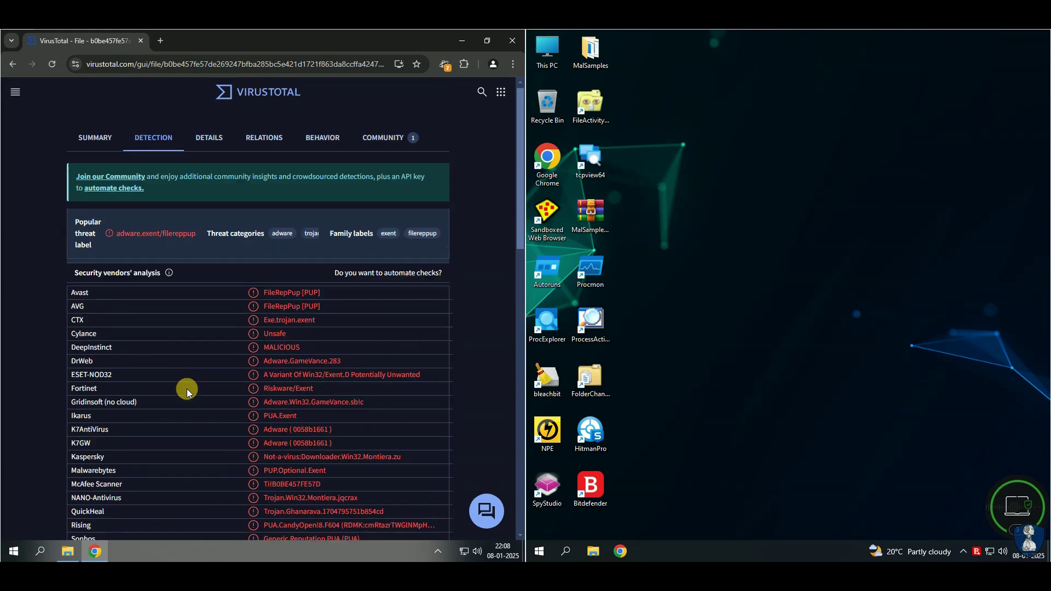
pyautogui.click(97, 143)
pyautogui.click(68, 551)
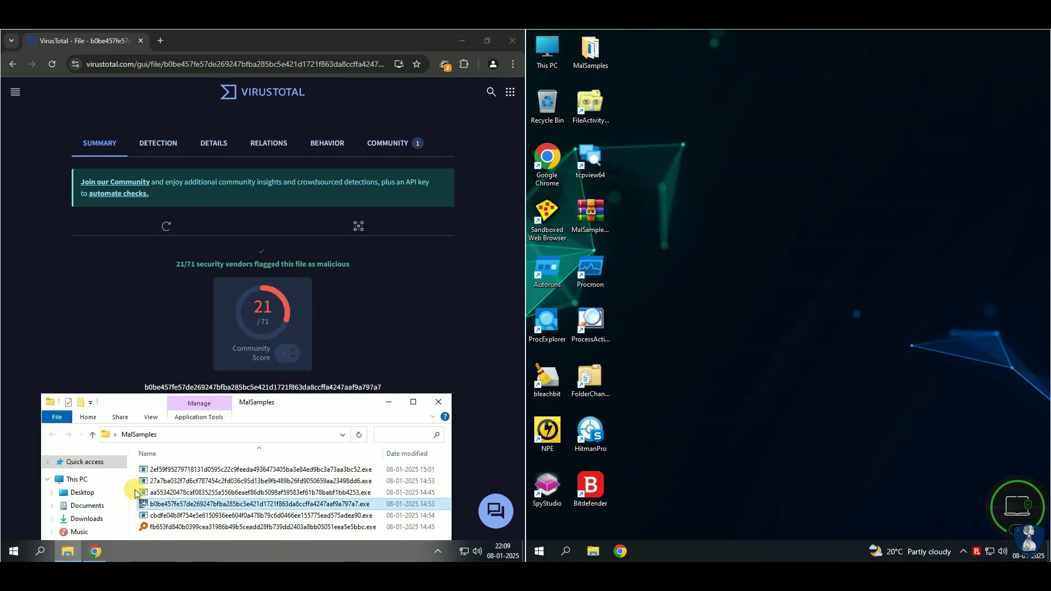
pyautogui.moveTo(164, 503); pyautogui.dragTo(188, 322)
pyautogui.click(96, 143)
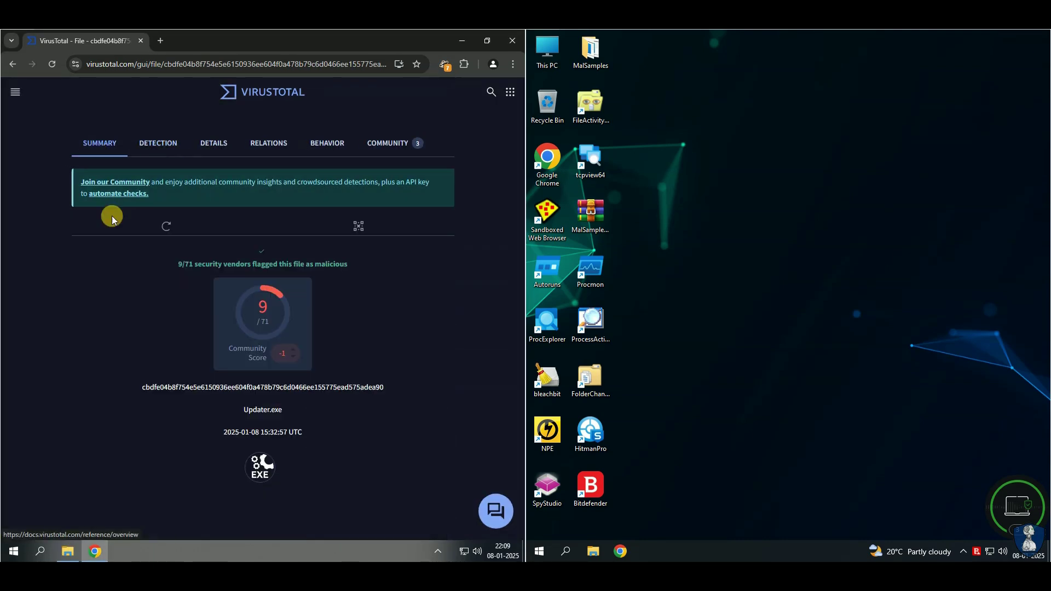
# - Check the last executable, starting with fb653fd8, on VirusTotal, read its vendor analysis, and close the browser
pyautogui.click(67, 551)
pyautogui.moveTo(165, 523); pyautogui.dragTo(186, 351)
pyautogui.scroll(-5, 180, 352)
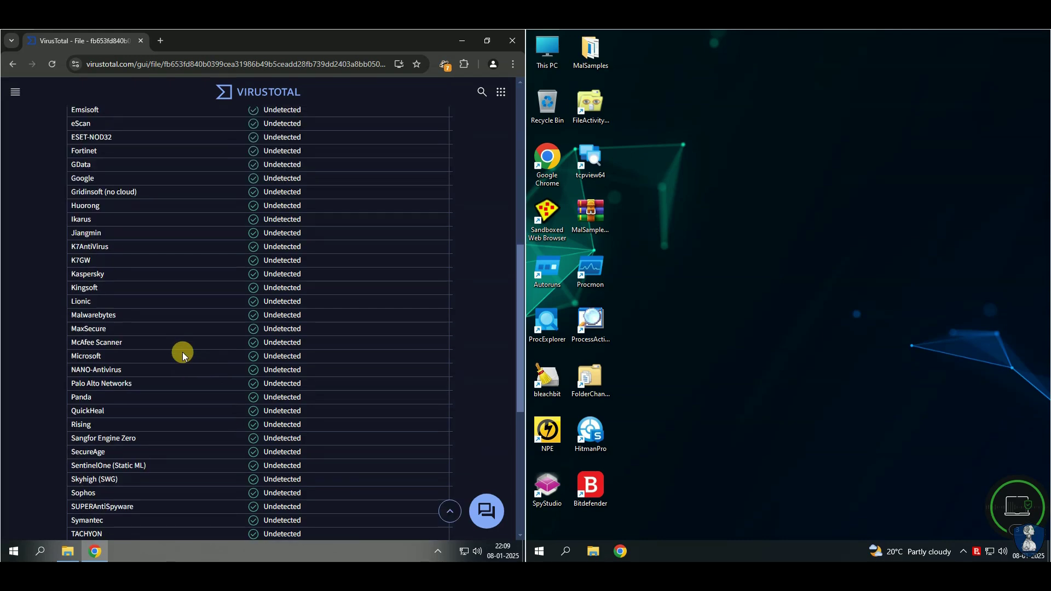
pyautogui.scroll(5, 218, 335)
pyautogui.click(508, 43)
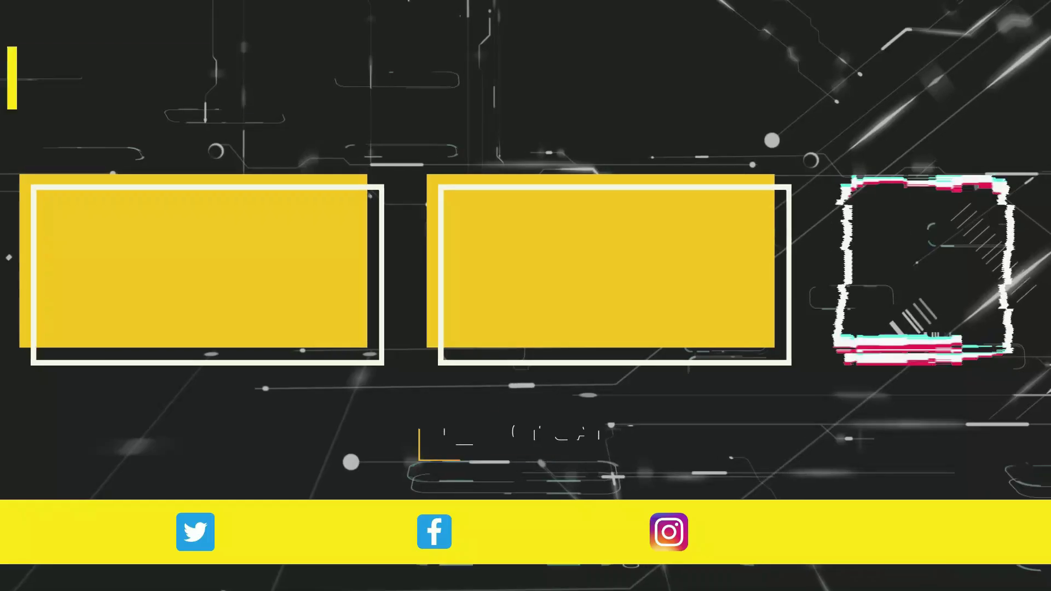